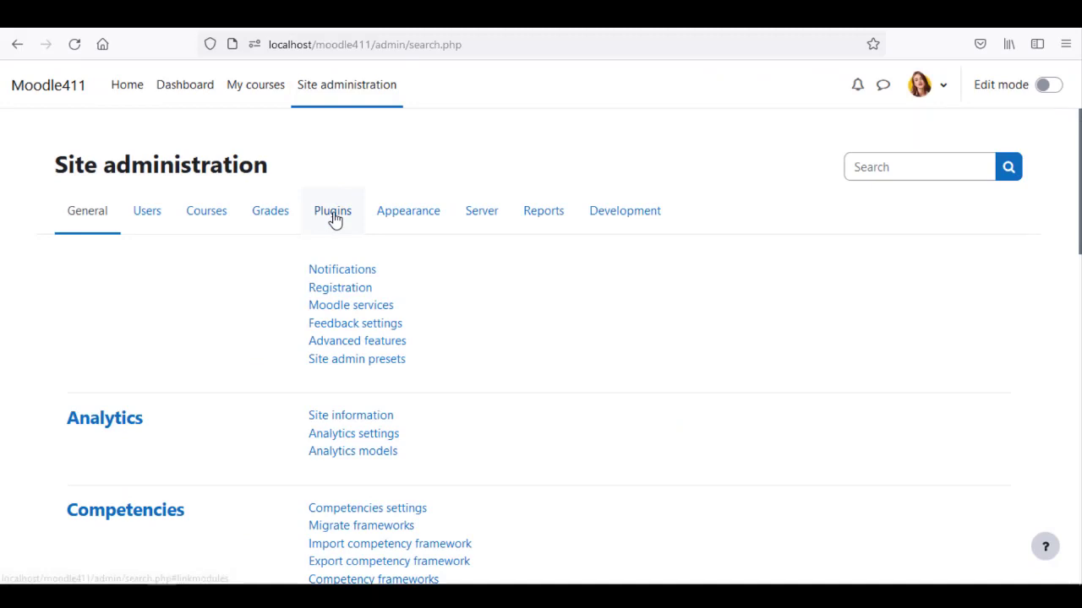
Step: Check the plugins overview for the installed embedded questions plugins
left_click(334, 215)
left_click(338, 289)
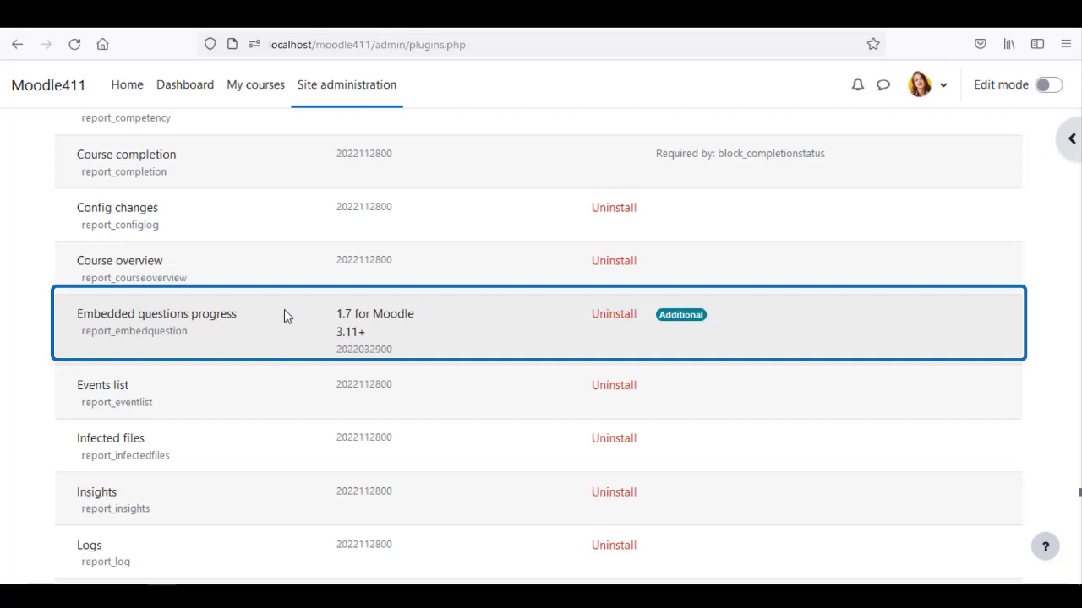
Step: Set the Embed questions filter to On in the site's filter management
left_click(320, 98)
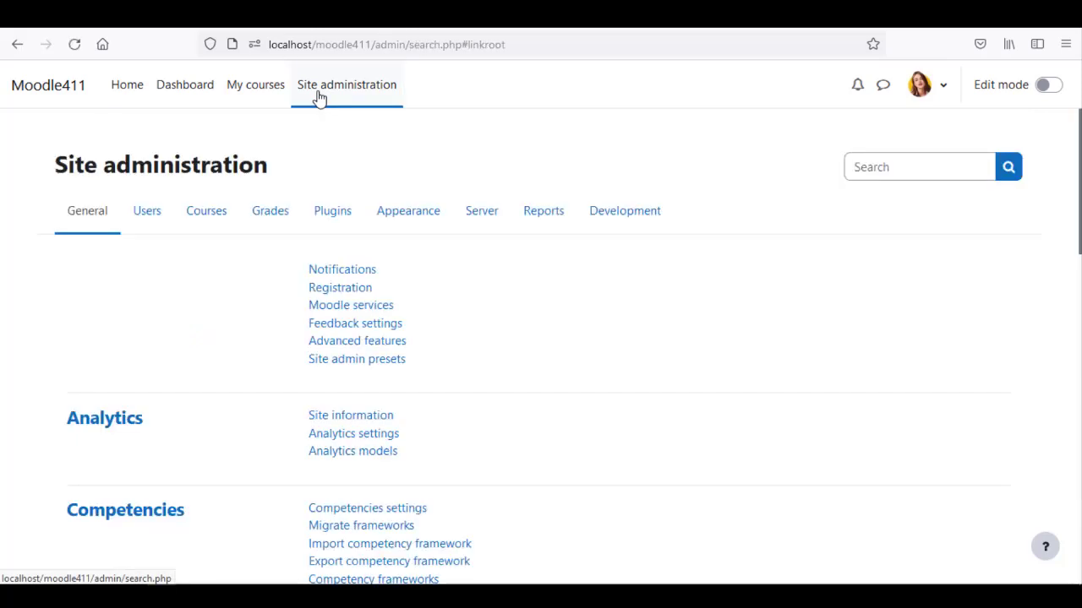
left_click(333, 213)
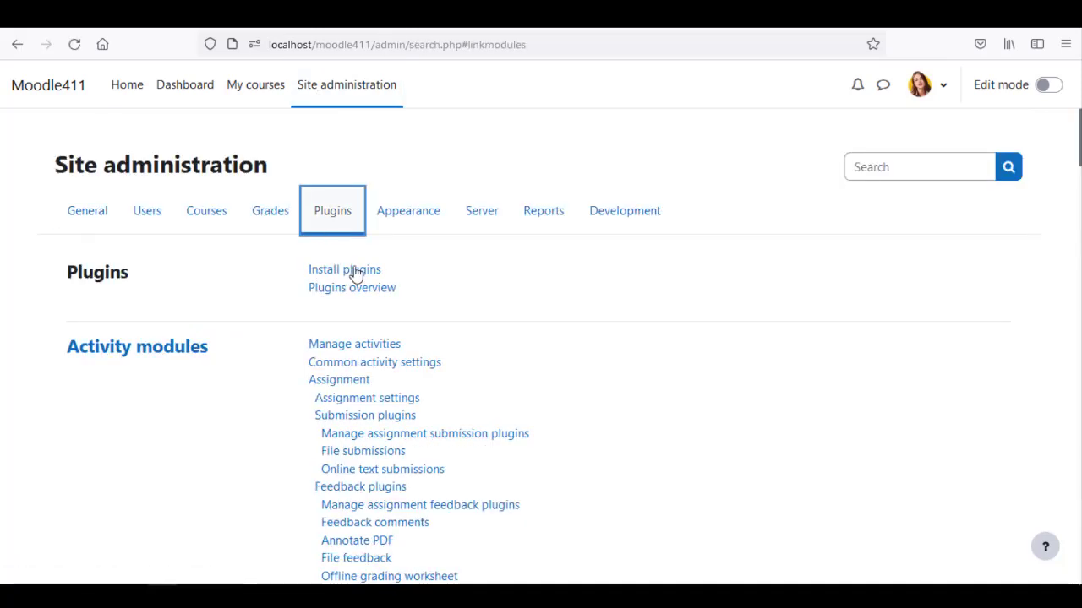
scroll(355, 275, "down", 9)
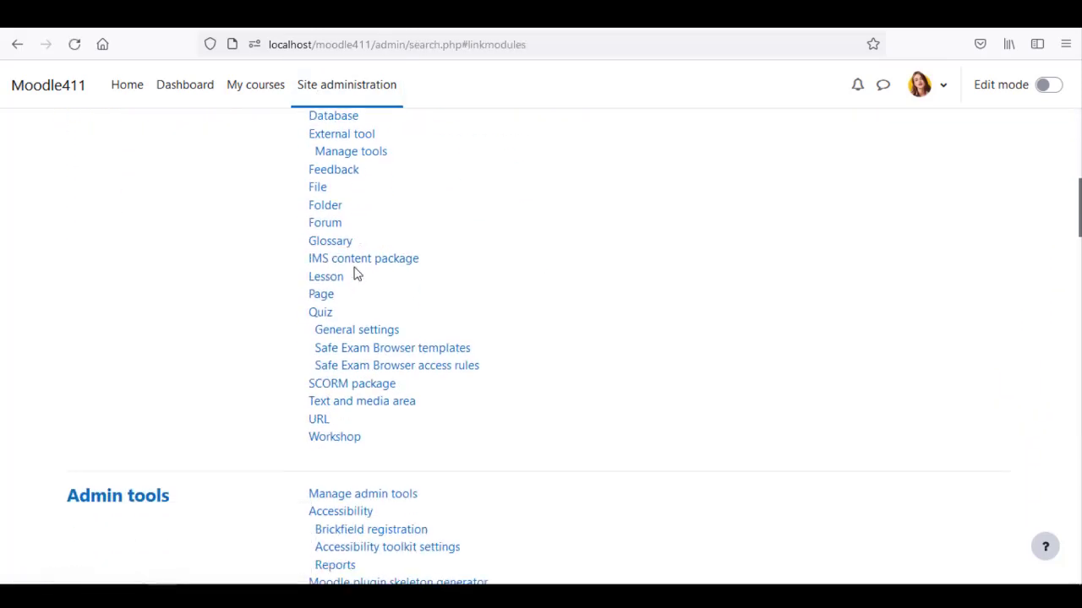
scroll(354, 275, "down", 10)
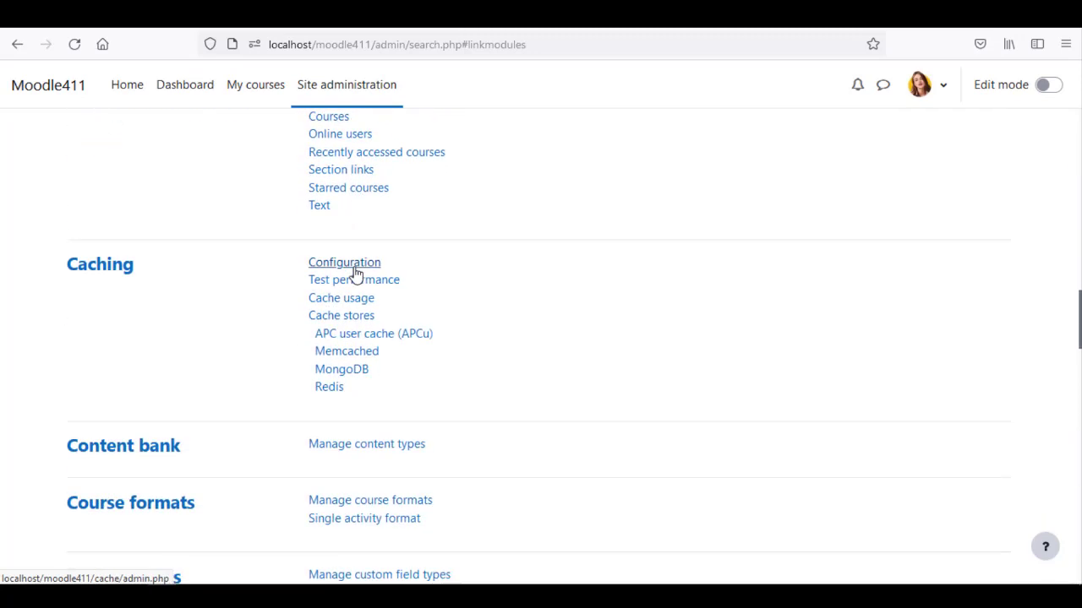
scroll(355, 275, "down", 5)
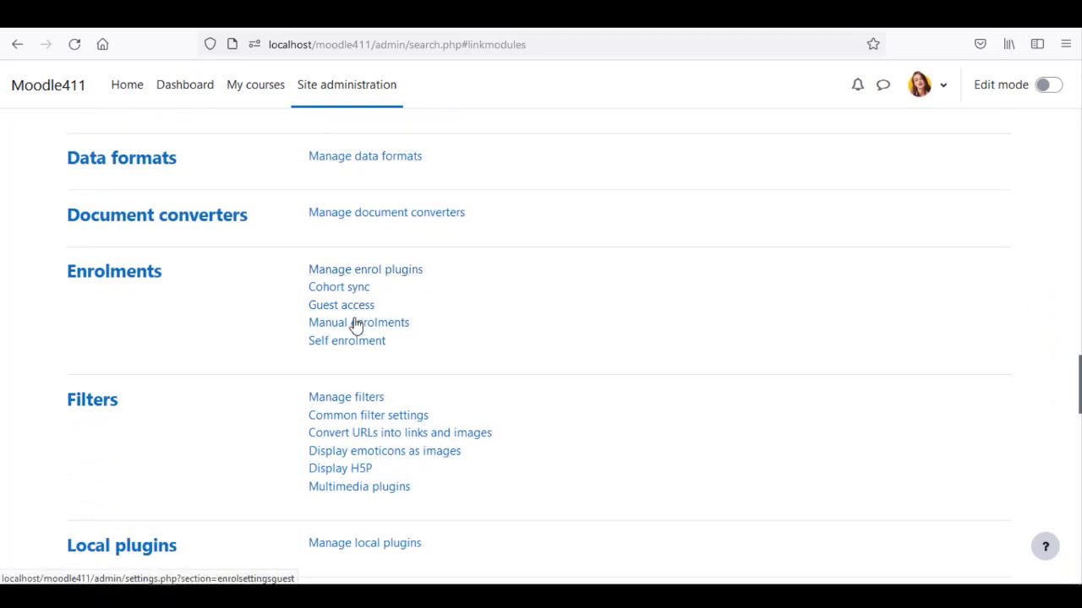
left_click(355, 395)
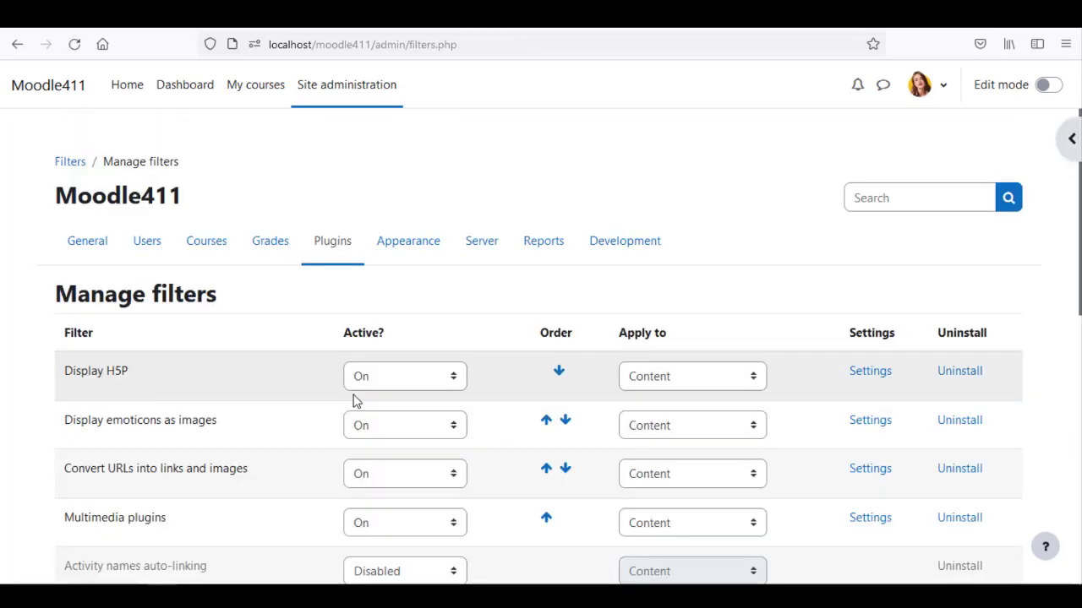
scroll(355, 402, "down", 5)
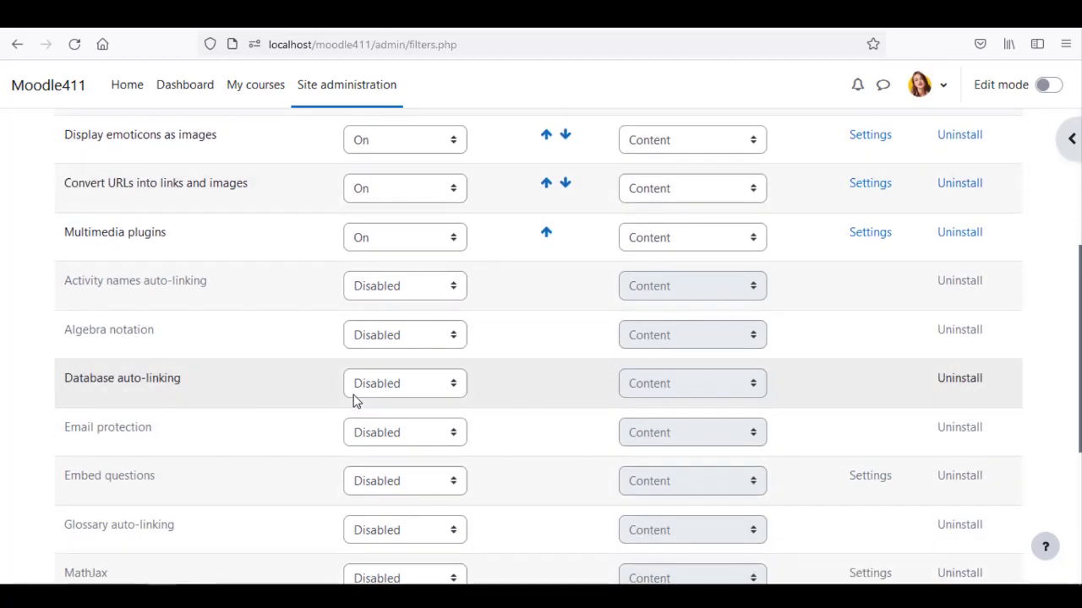
scroll(355, 399, "down", 3)
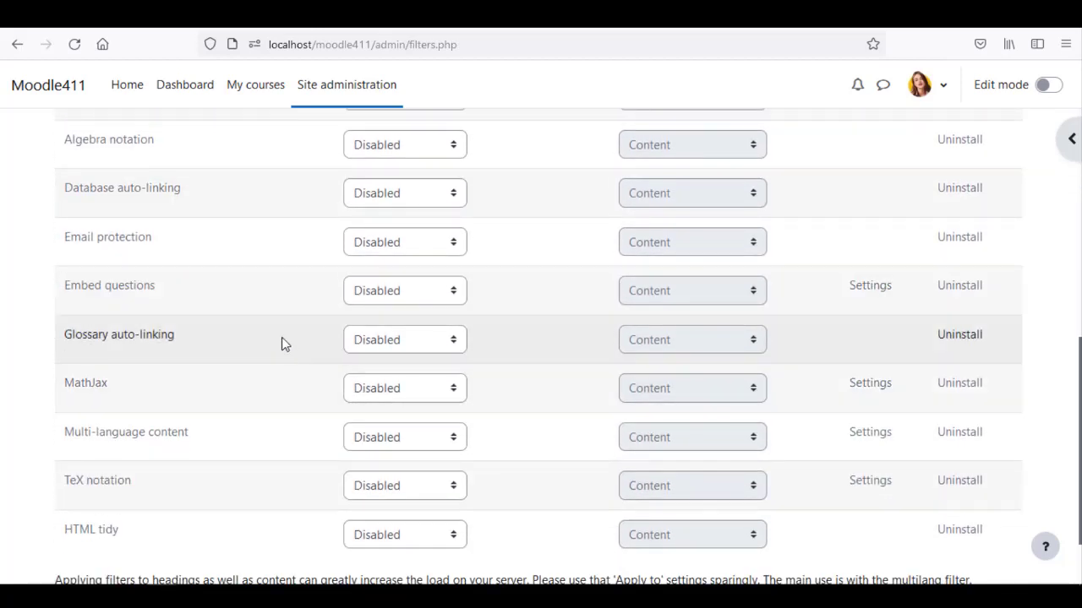
left_click(377, 297)
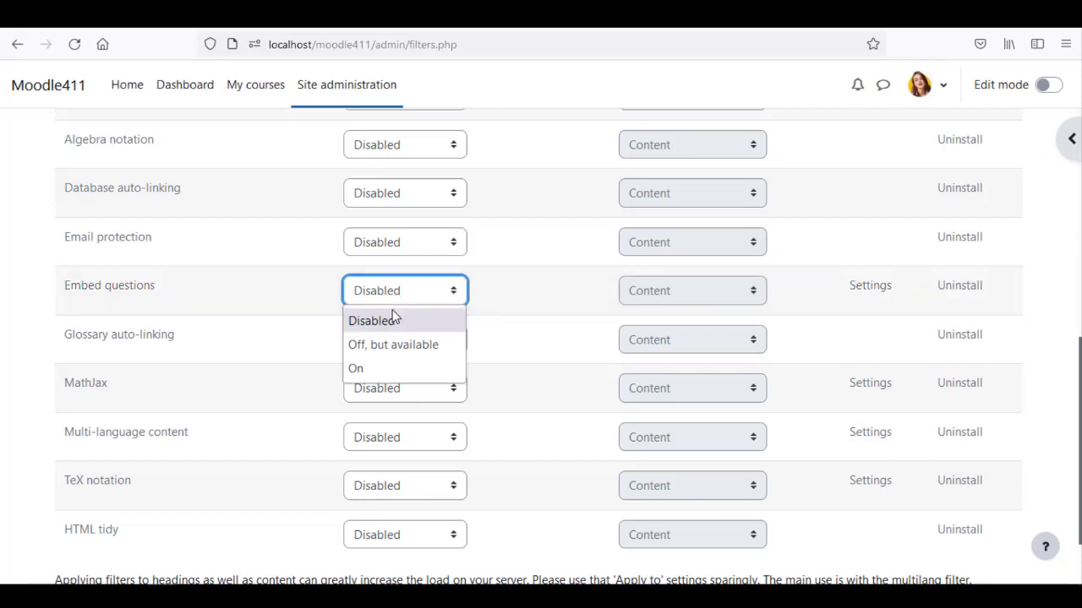
left_click(397, 368)
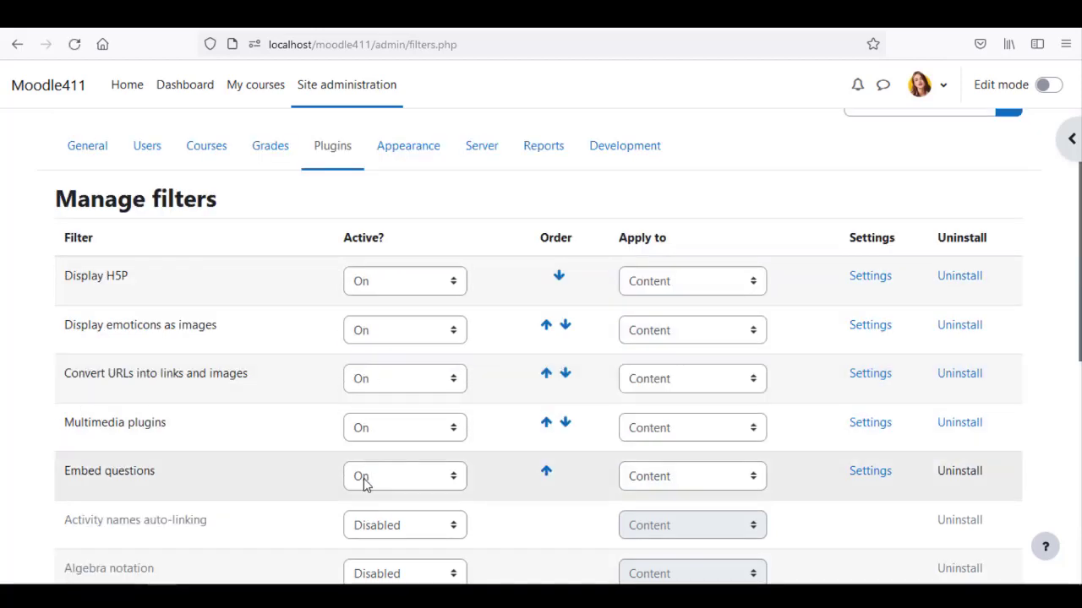
Step: Move the Atto HTML editor above the TinyMCE editor in the site's text editor order
left_click(329, 172)
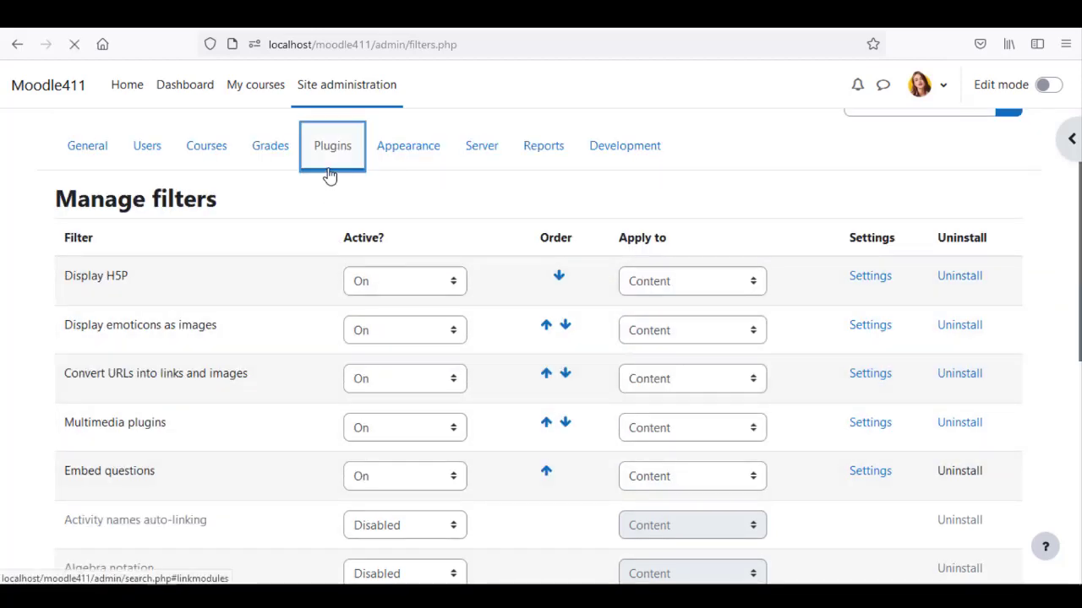
scroll(329, 174, "down", 8)
scroll(330, 174, "down", 15)
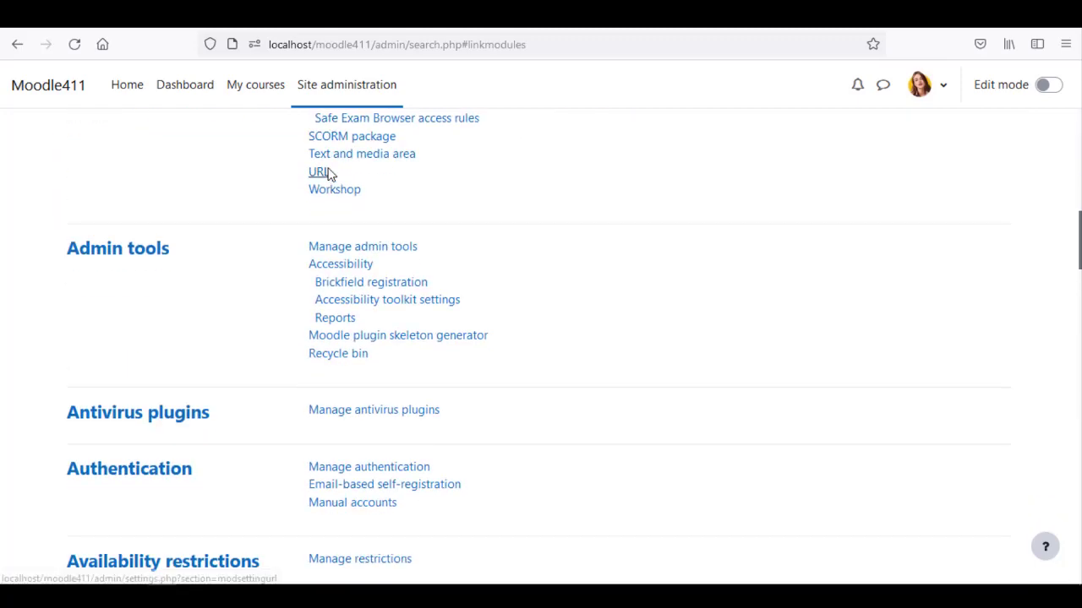
scroll(330, 174, "down", 15)
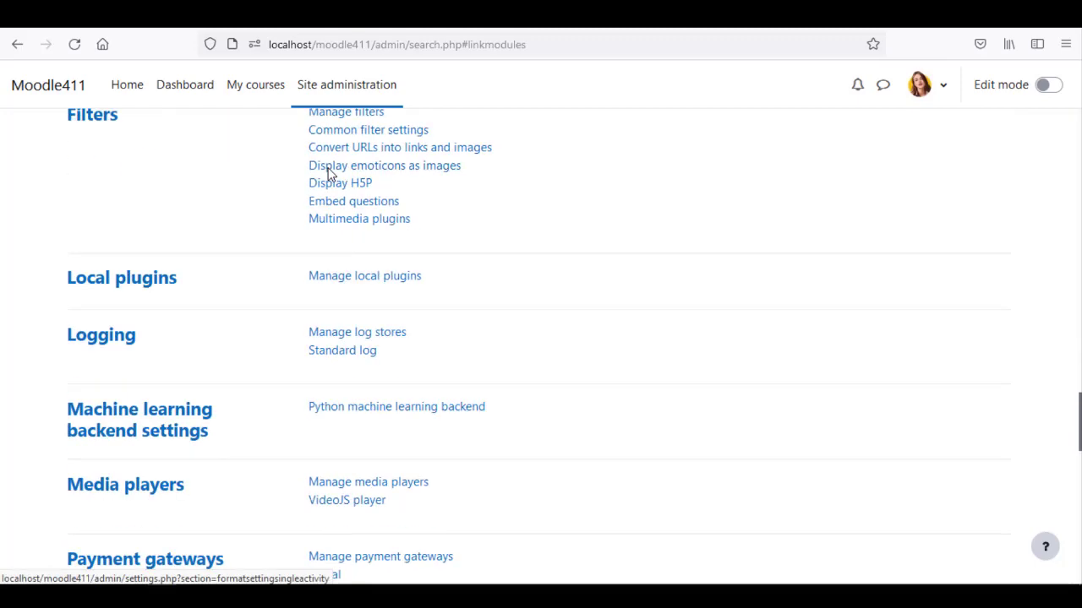
scroll(321, 186, "down", 5)
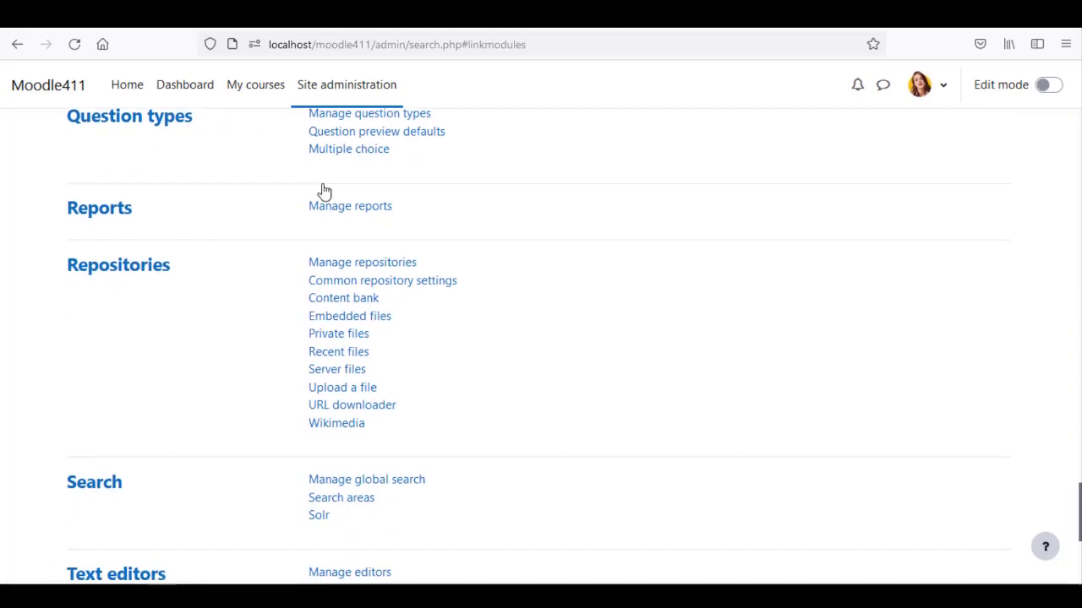
left_click(324, 250)
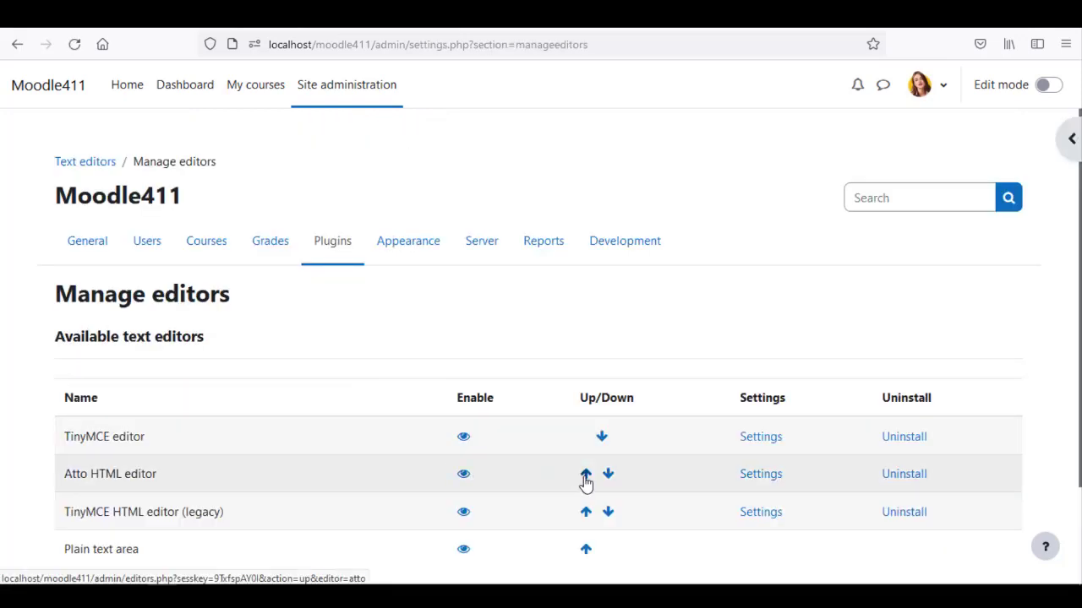
left_click(585, 475)
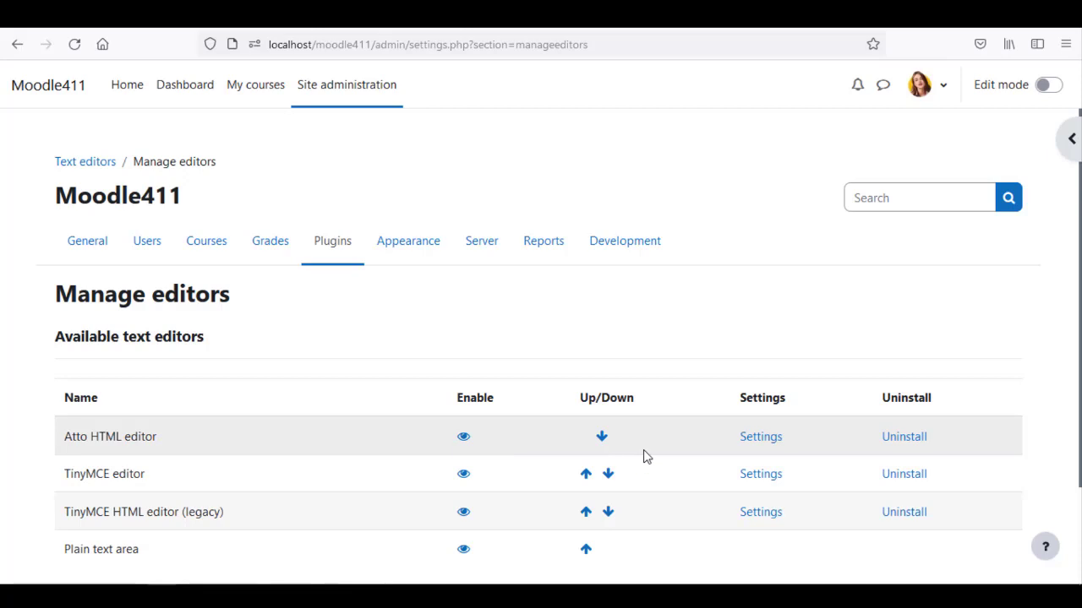
Step: Add the line "embedquestion = embedquestion" at the end of the Atto editor's toolbar configuration and save the changes
scroll(643, 456, "down", 3)
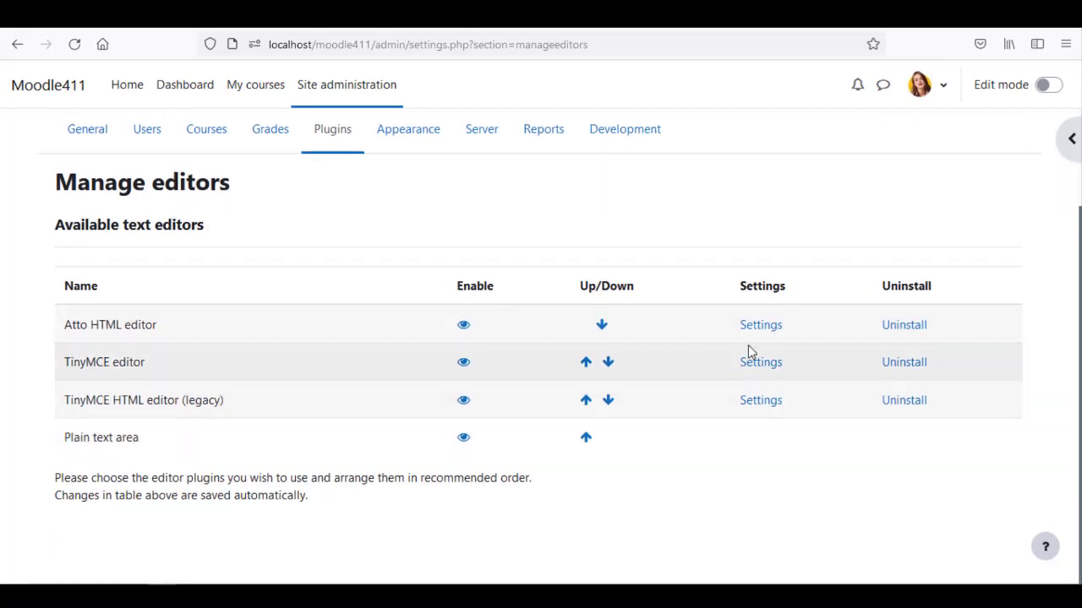
left_click(752, 327)
scroll(751, 329, "down", 5)
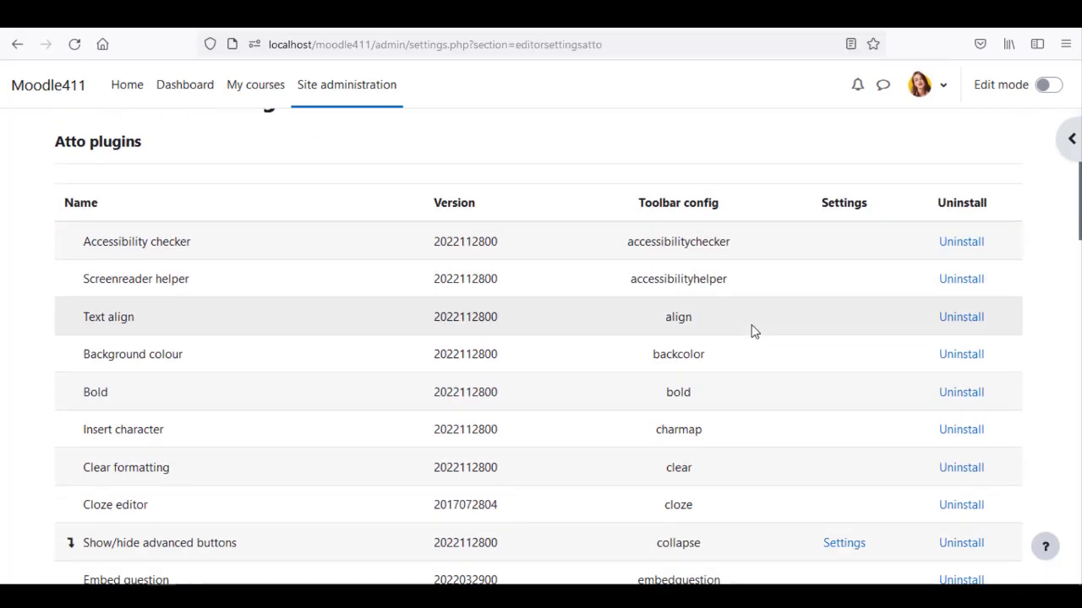
scroll(751, 326, "down", 10)
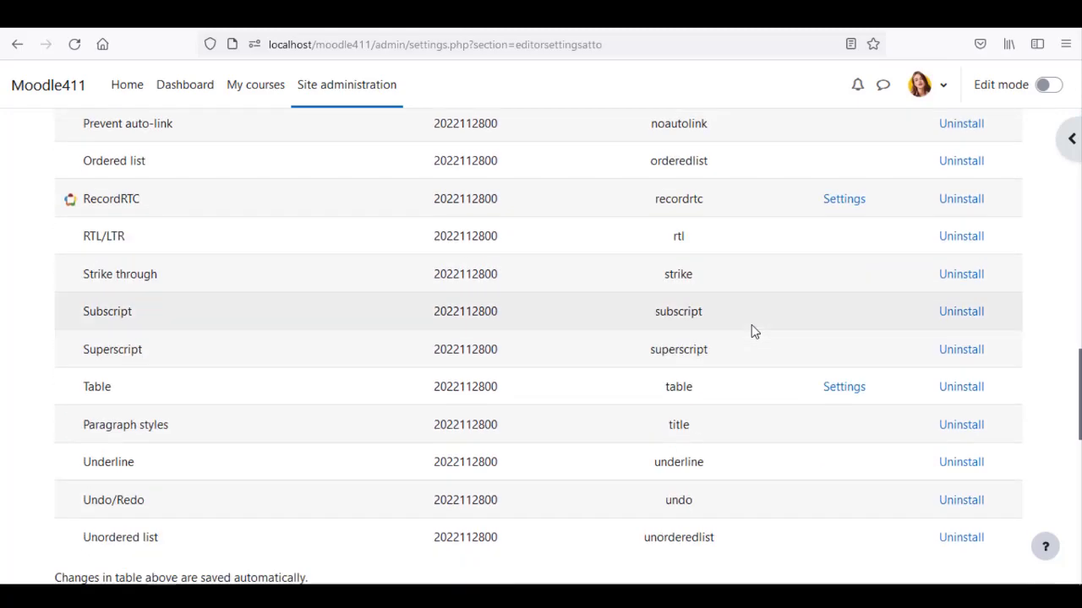
scroll(751, 329, "down", 8)
scroll(663, 348, "down", 2)
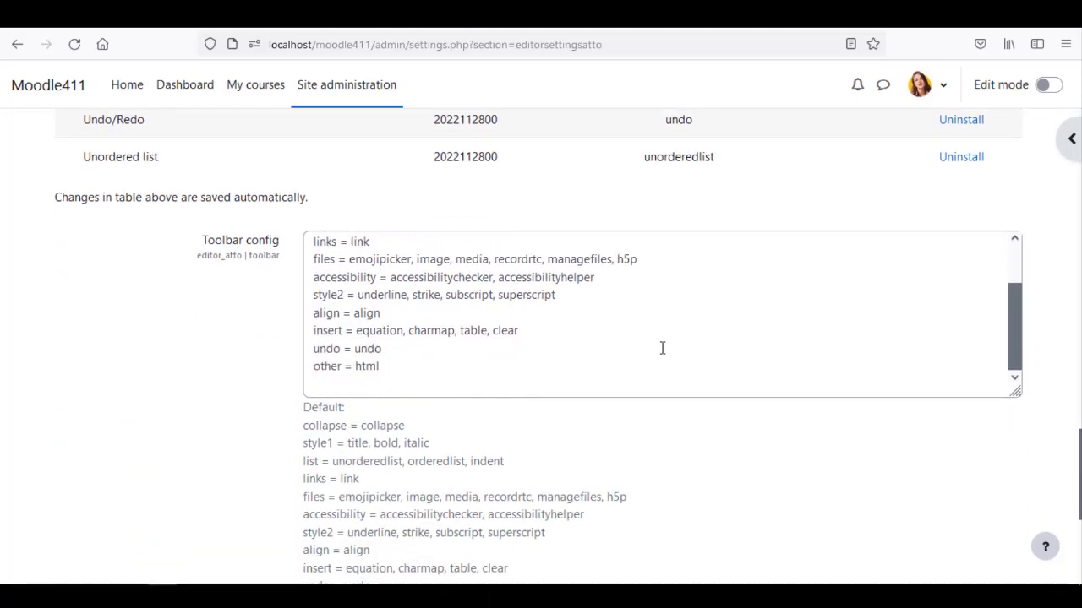
left_click(413, 384)
type("embedquestion = embedquestion")
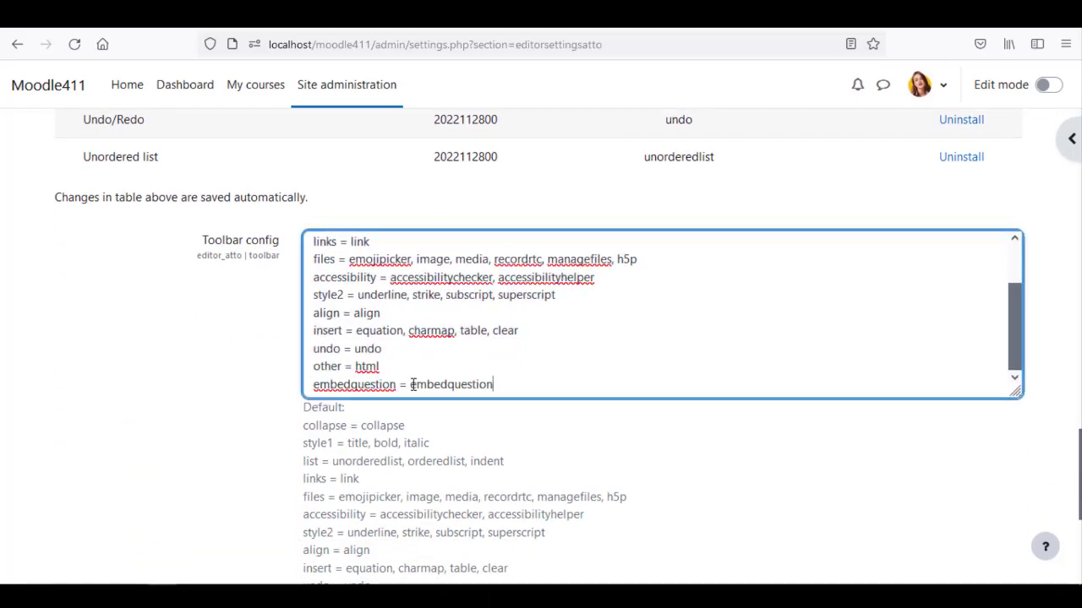
scroll(683, 380, "down", 5)
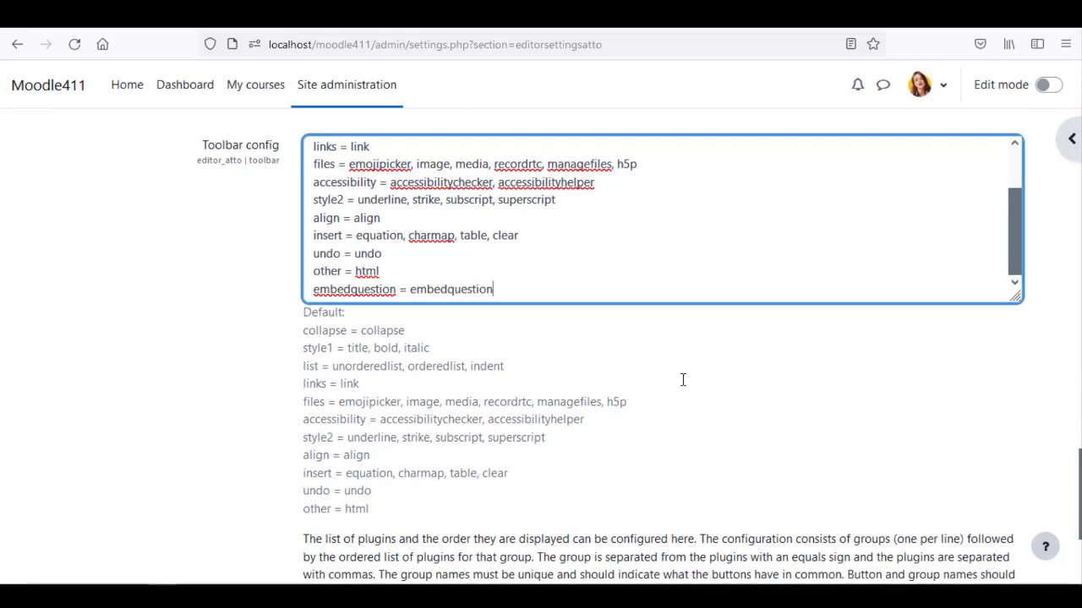
scroll(683, 381, "down", 2)
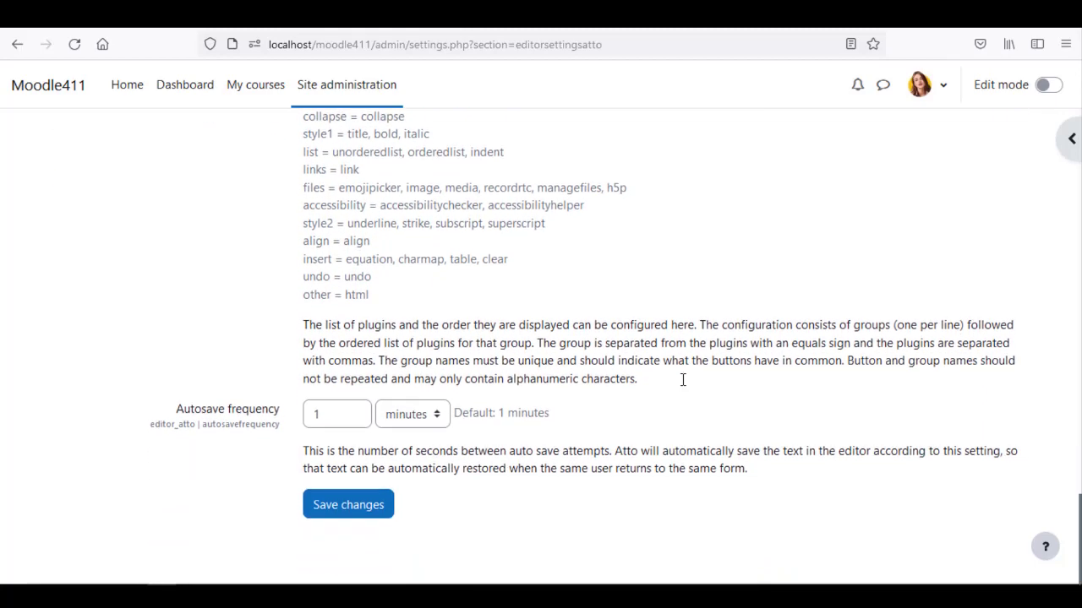
left_click(368, 502)
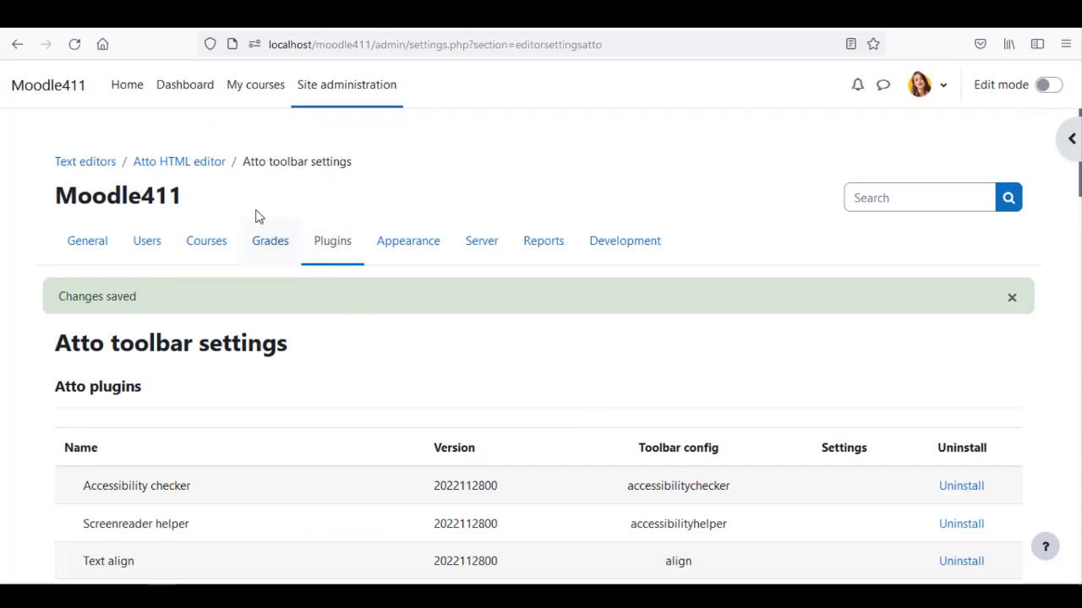
Step: Open the question categories of the site home question bank
left_click(131, 88)
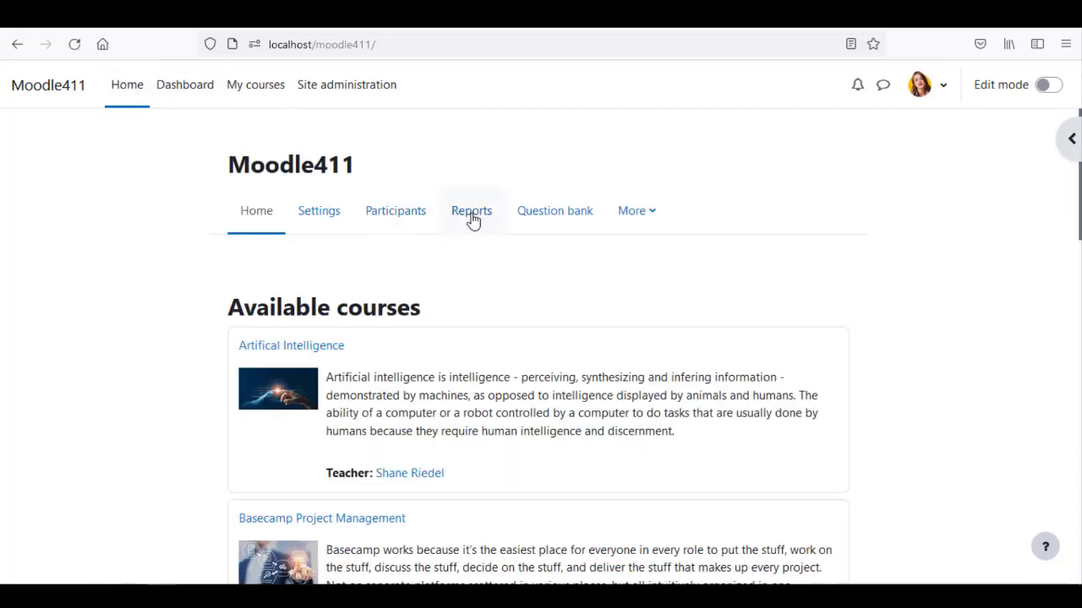
left_click(529, 222)
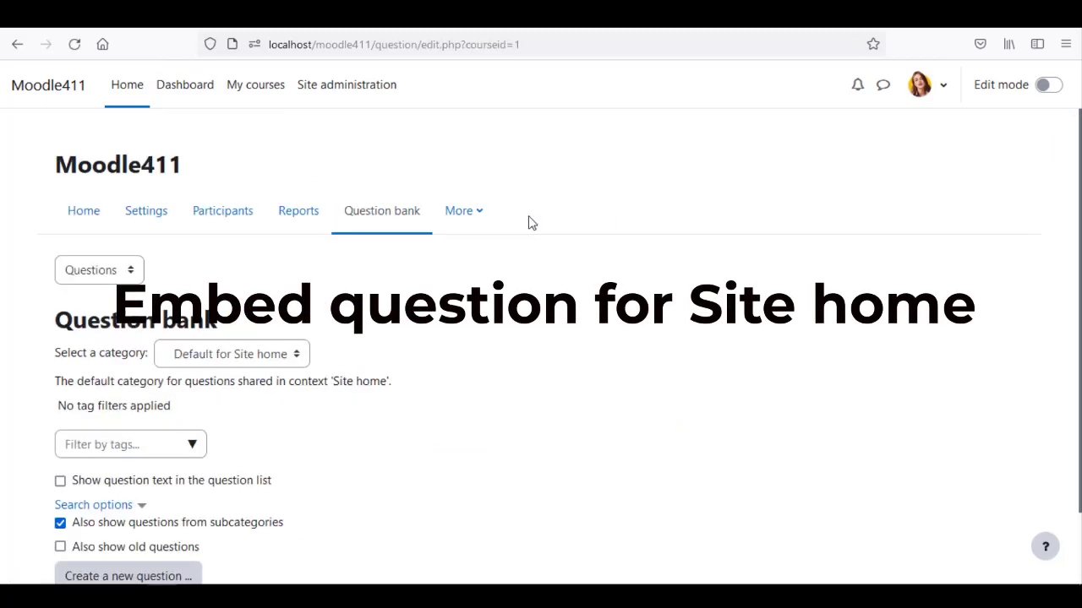
scroll(529, 222, "down", 2)
left_click(110, 206)
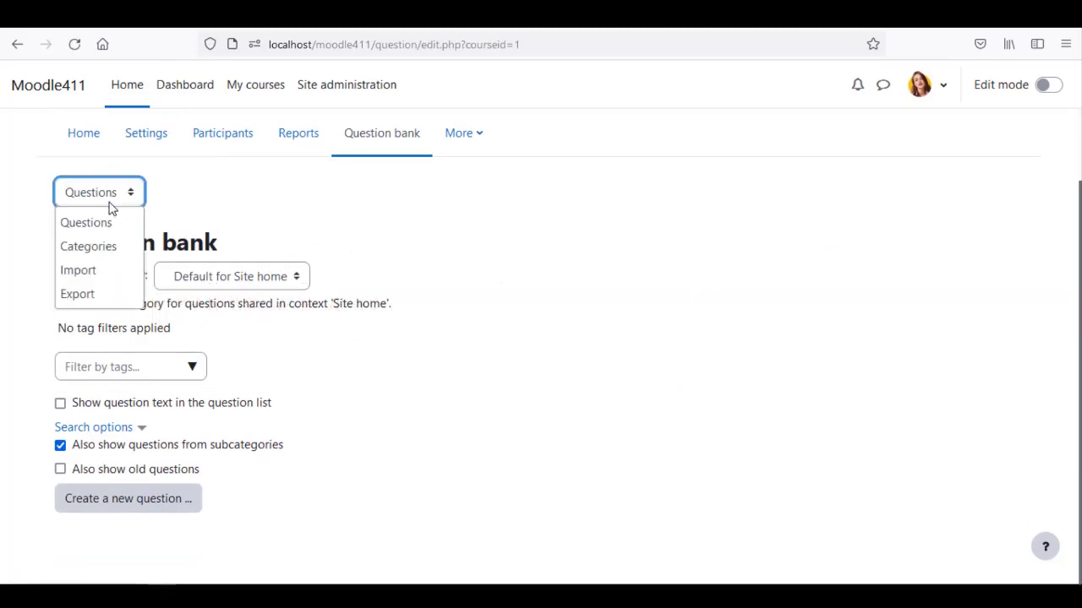
left_click(100, 246)
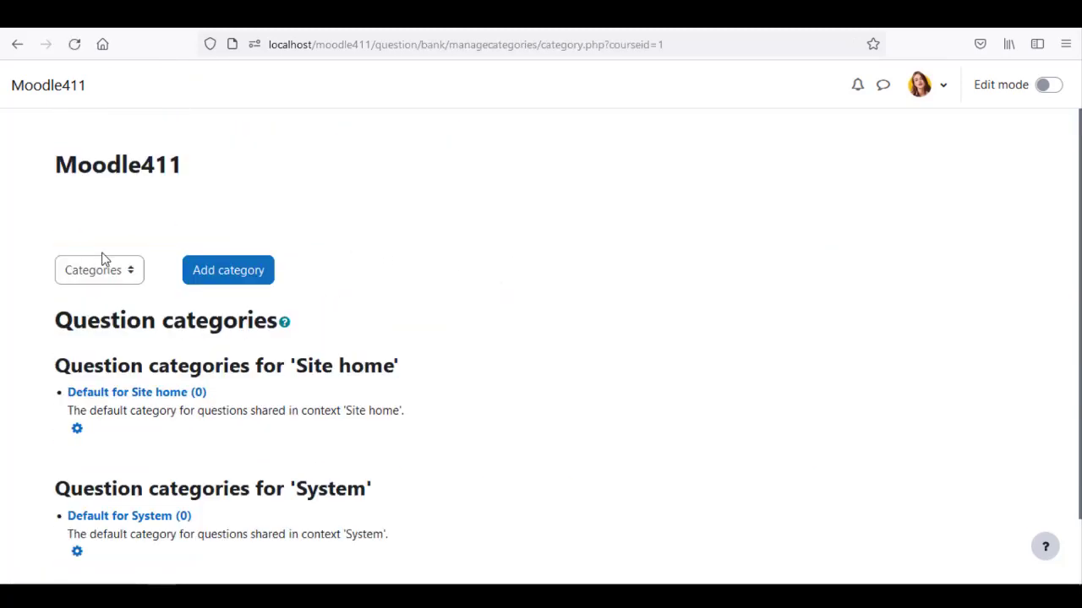
Step: Start a new question category named "Embeddable" with the info text "This category has only Embedded quiz questions for SIte home."
left_click(224, 279)
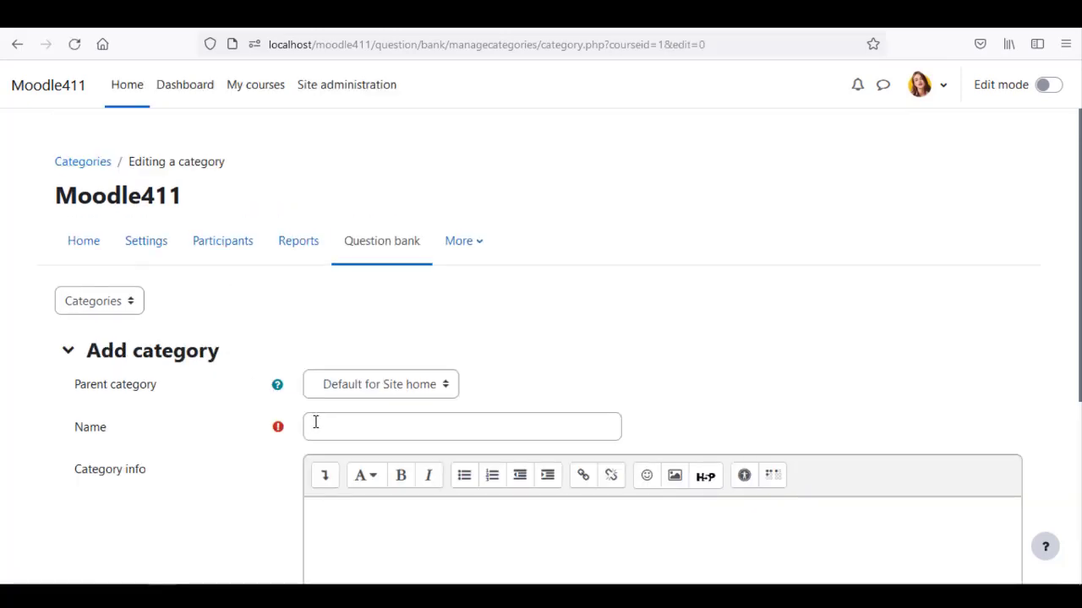
left_click(315, 421)
type("Embeddable")
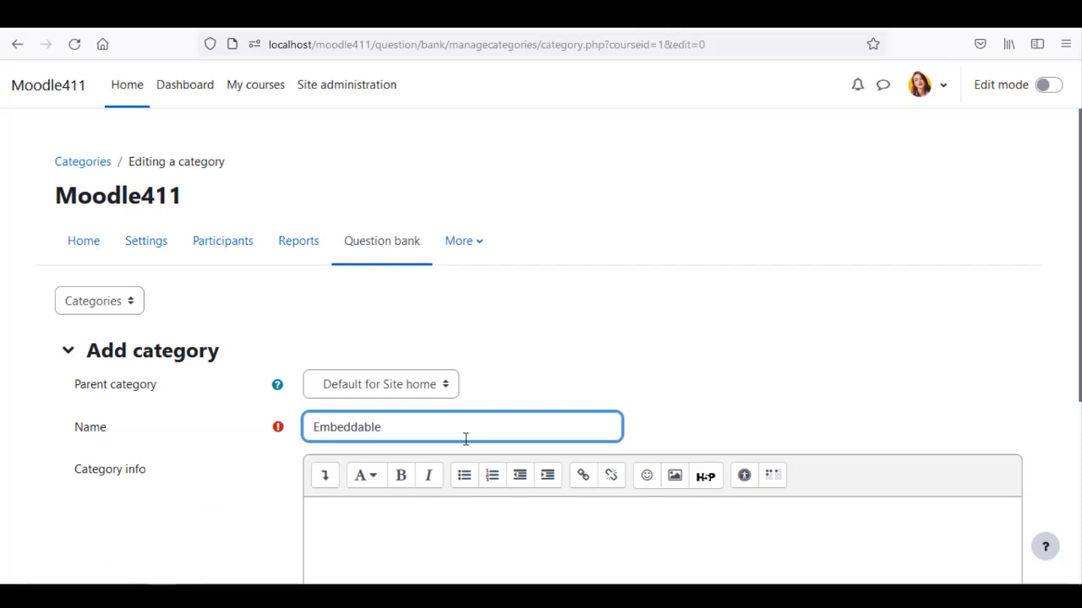
scroll(465, 438, "down", 2)
left_click(465, 438)
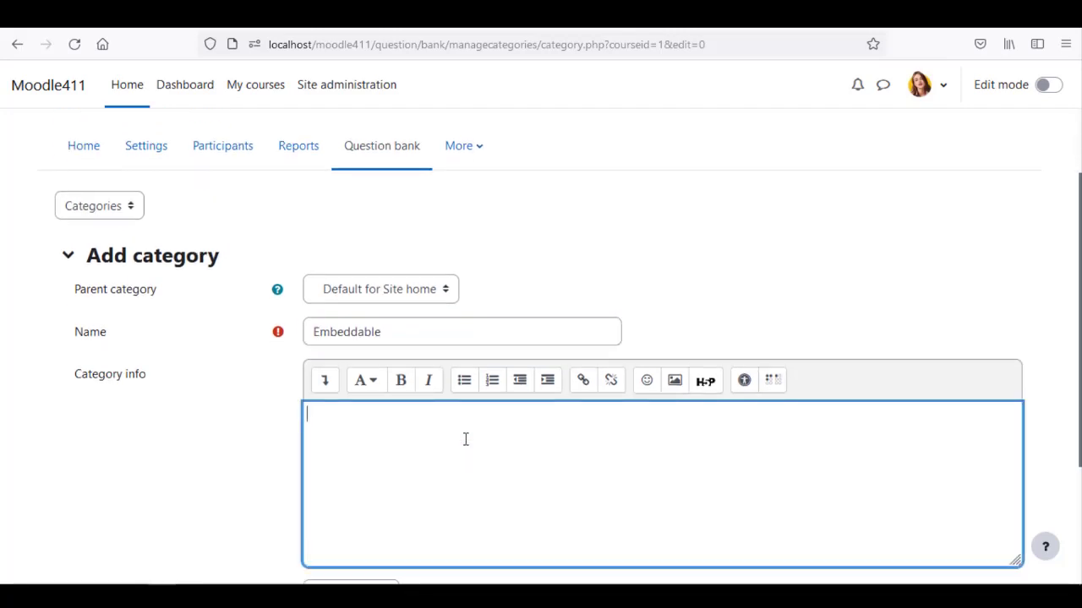
type("This category has only Embedded quiz questions for SIte home.")
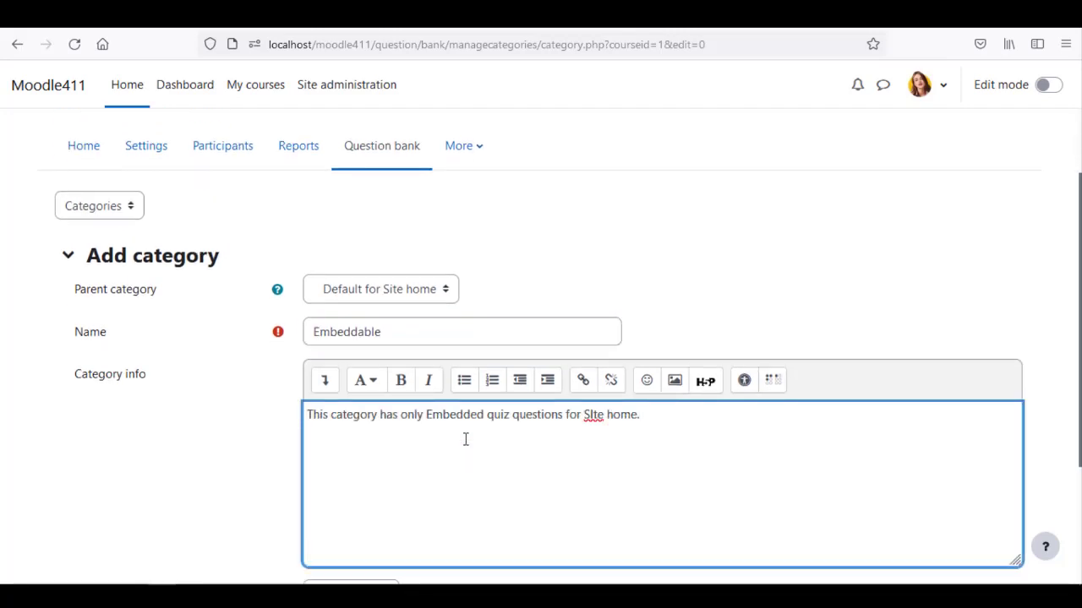
Step: Set the new category's ID number to "Embeddable" and add the category
scroll(465, 439, "down", 3)
left_click(377, 422)
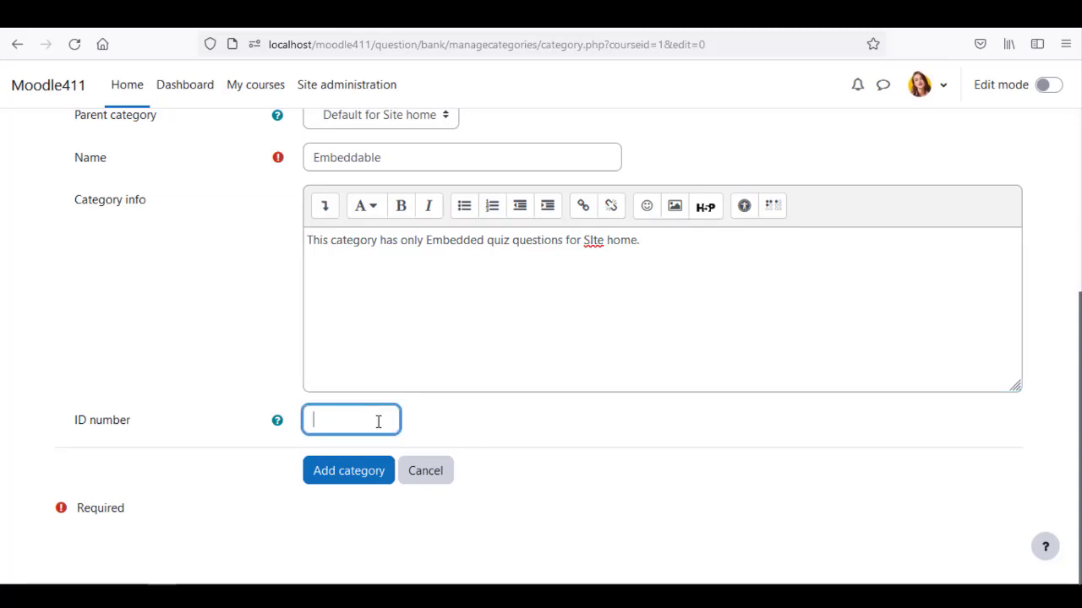
left_click(377, 420)
type("Embeddable")
left_click(344, 480)
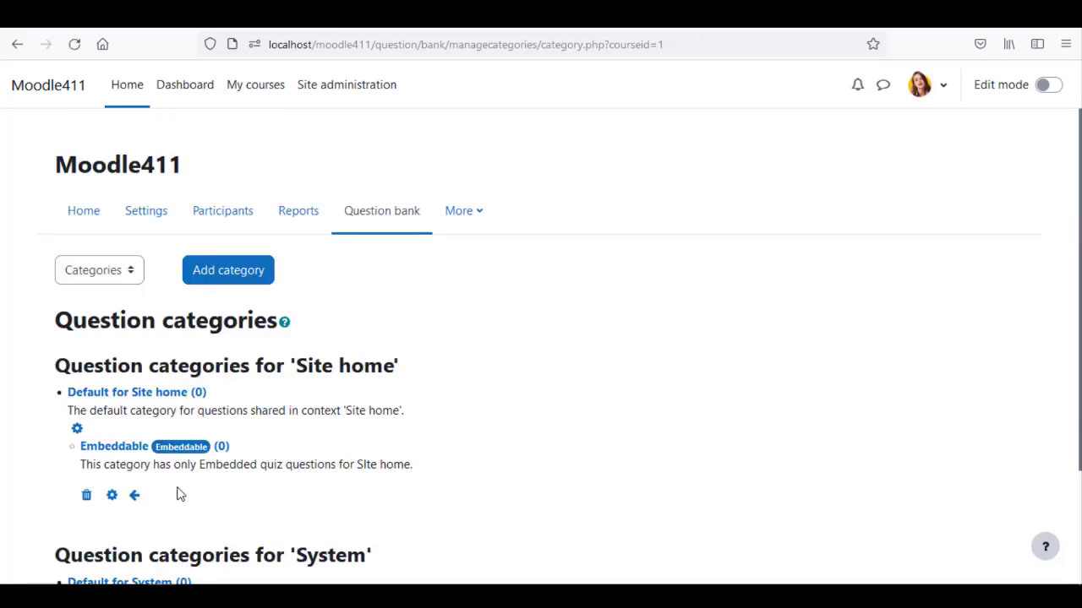
Step: Start a new Multiple choice question in the Embeddable category of the question bank
left_click(127, 448)
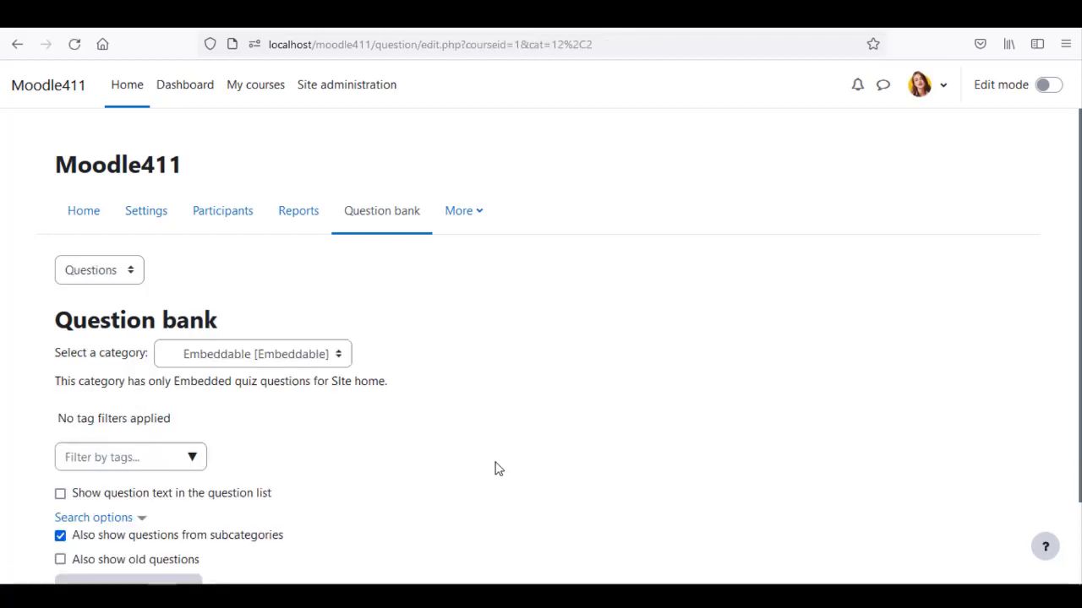
scroll(499, 469, "down", 2)
left_click(158, 508)
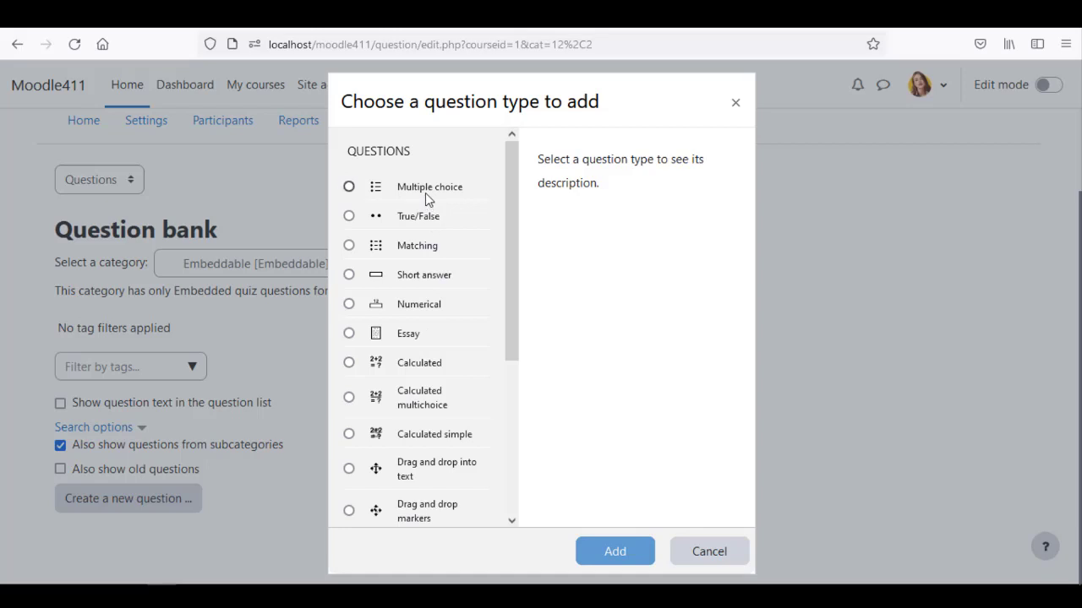
left_click(425, 193)
left_click(585, 551)
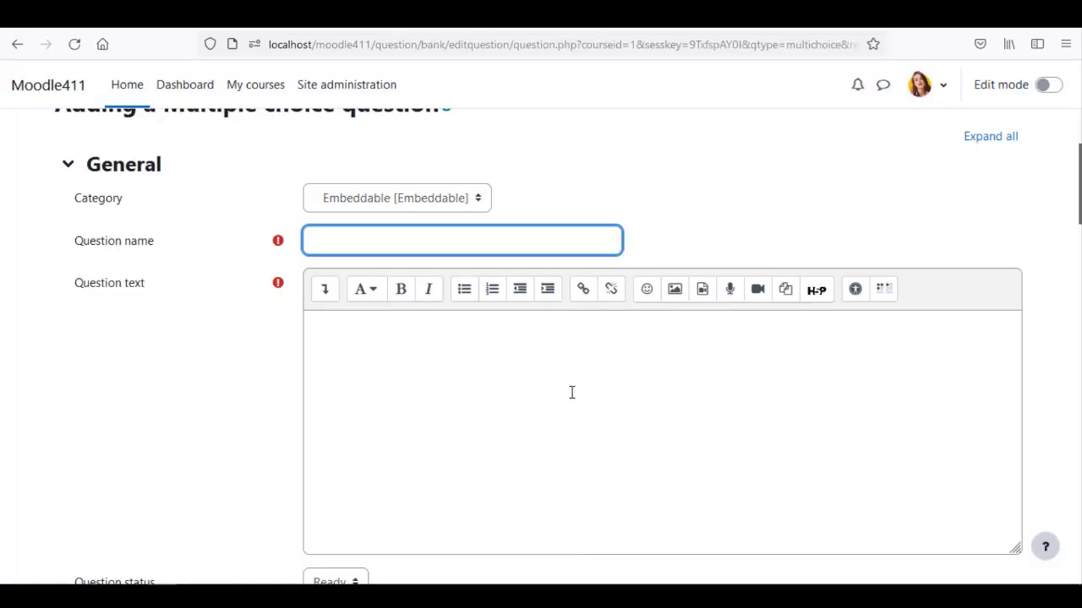
Step: Name the question "Question" and enter the question text "Which moodle file will work on general purpose library functions?"
type("Question")
key("Tab")
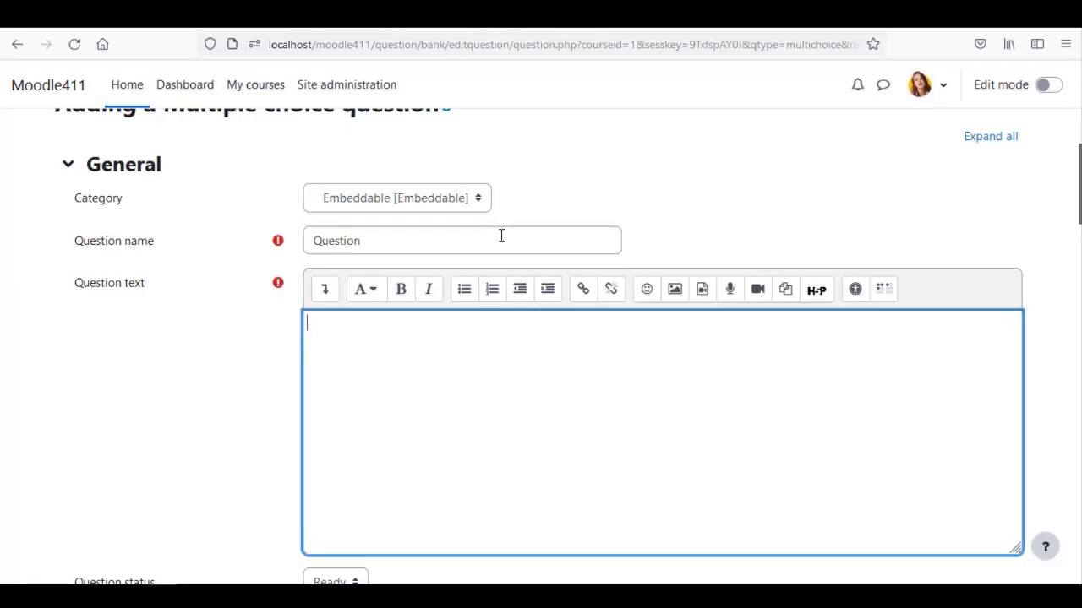
scroll(690, 391, "down", 1)
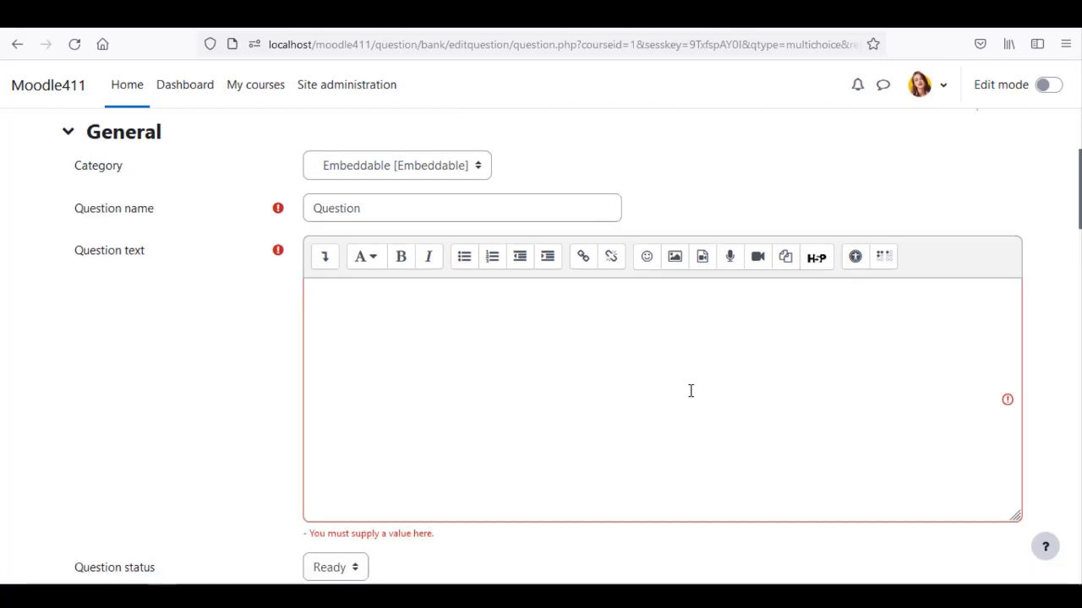
left_click(685, 380)
type("Which moodle file will work on general purpose library functions?")
Step: Set the question's ID number to Q001
scroll(686, 379, "down", 5)
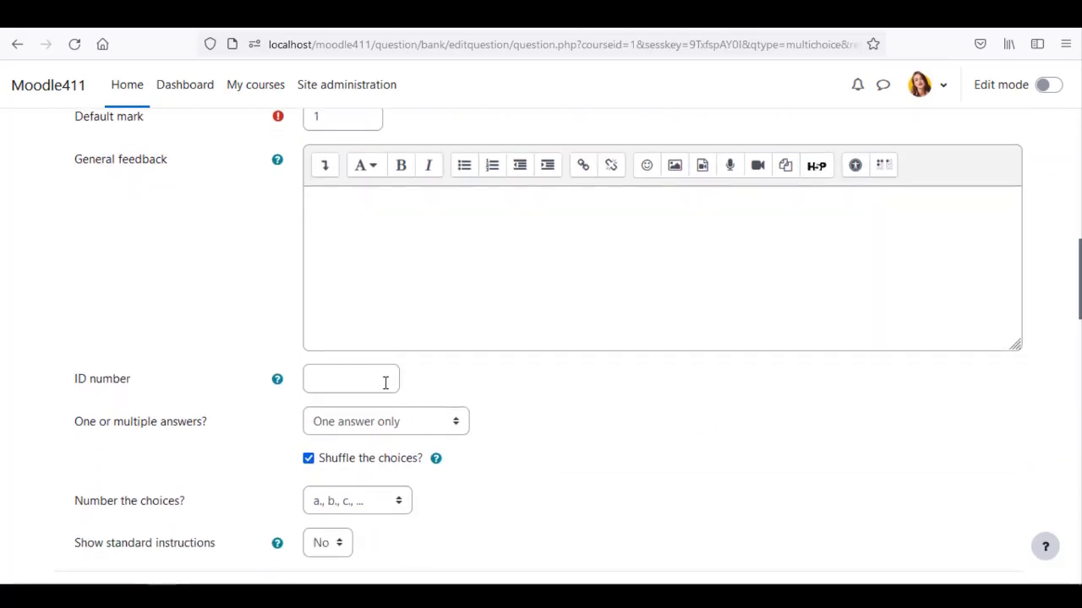
left_click(386, 383)
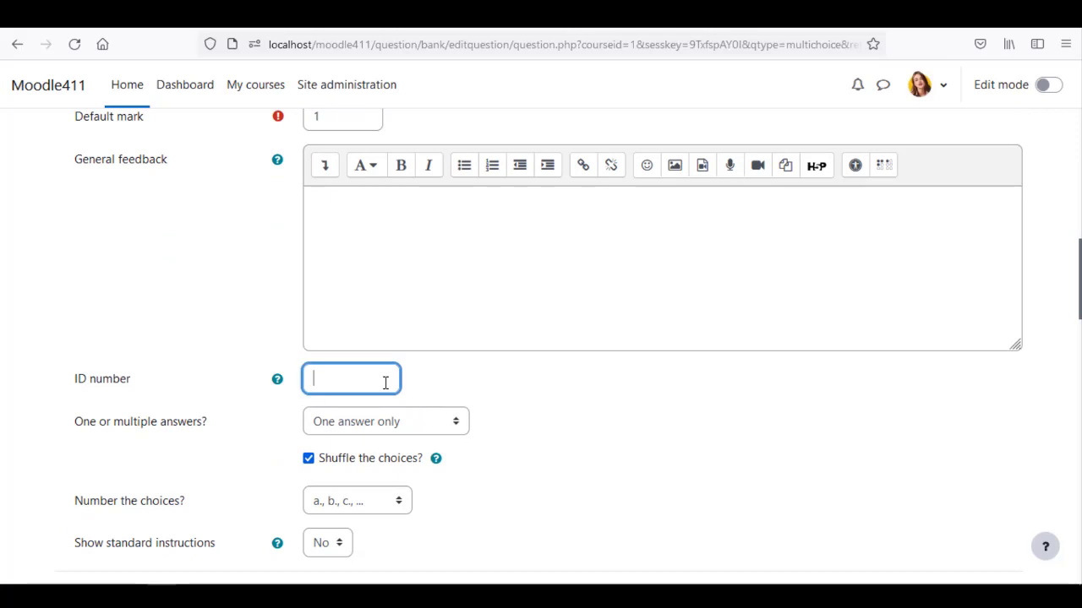
type("Q00")
scroll(385, 383, "down", 1)
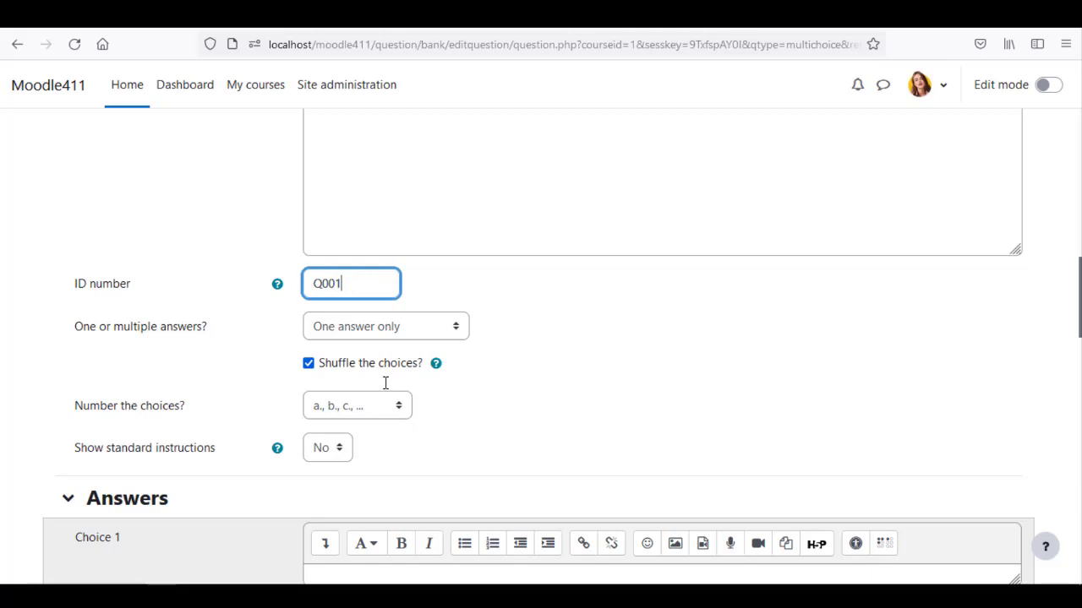
Step: Enter choices moodlelib.php (feedback "Good Answer"), weblib.php, datalib.php and dmllib.php (feedback "Please check the library functions."), and save the question
scroll(510, 449, "down", 3)
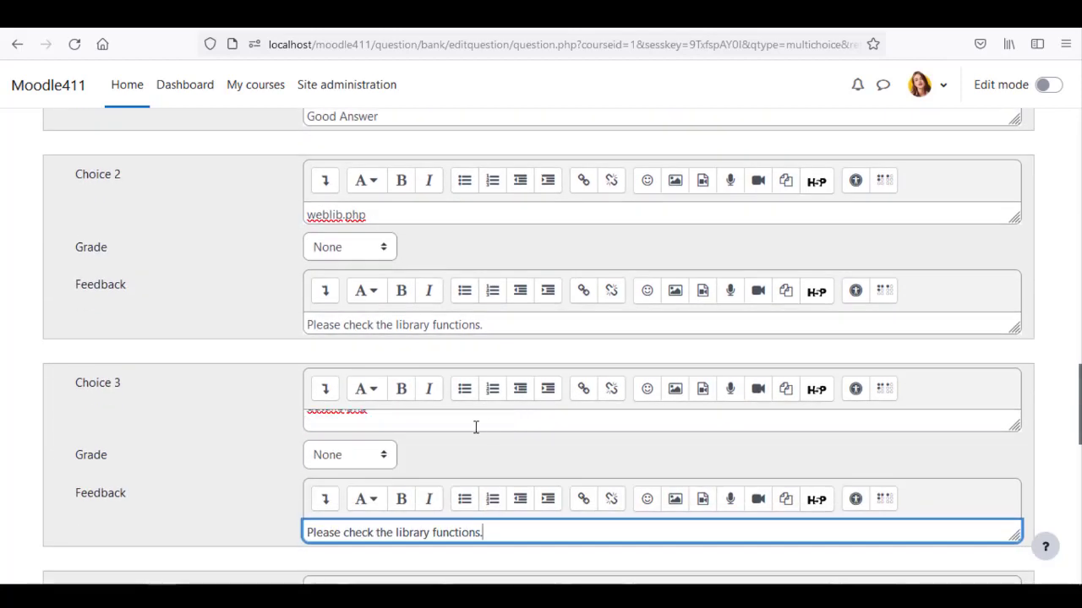
scroll(476, 427, "down", 3)
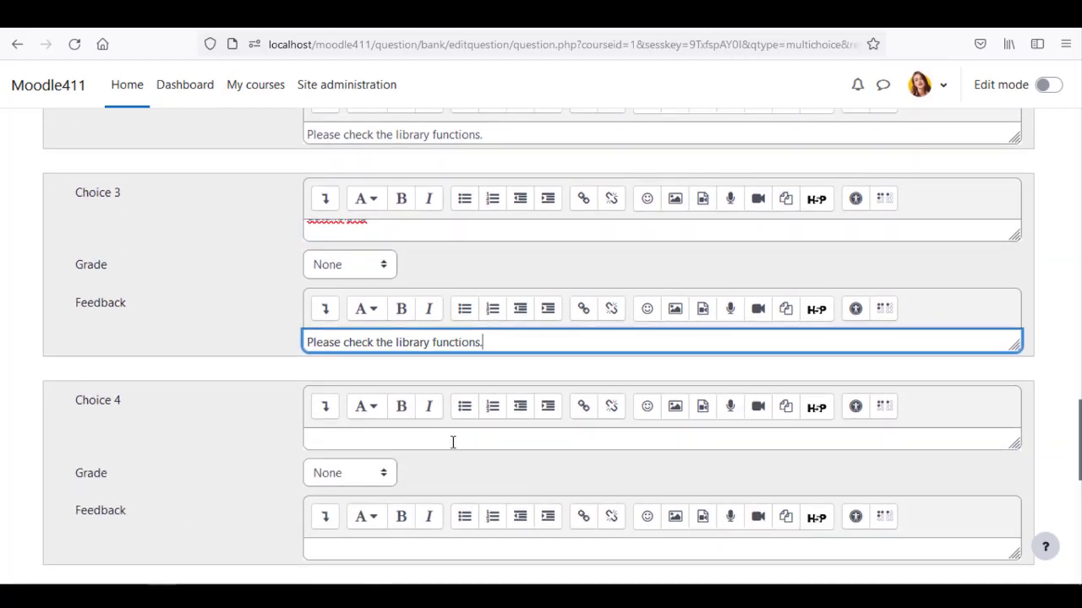
left_click(451, 438)
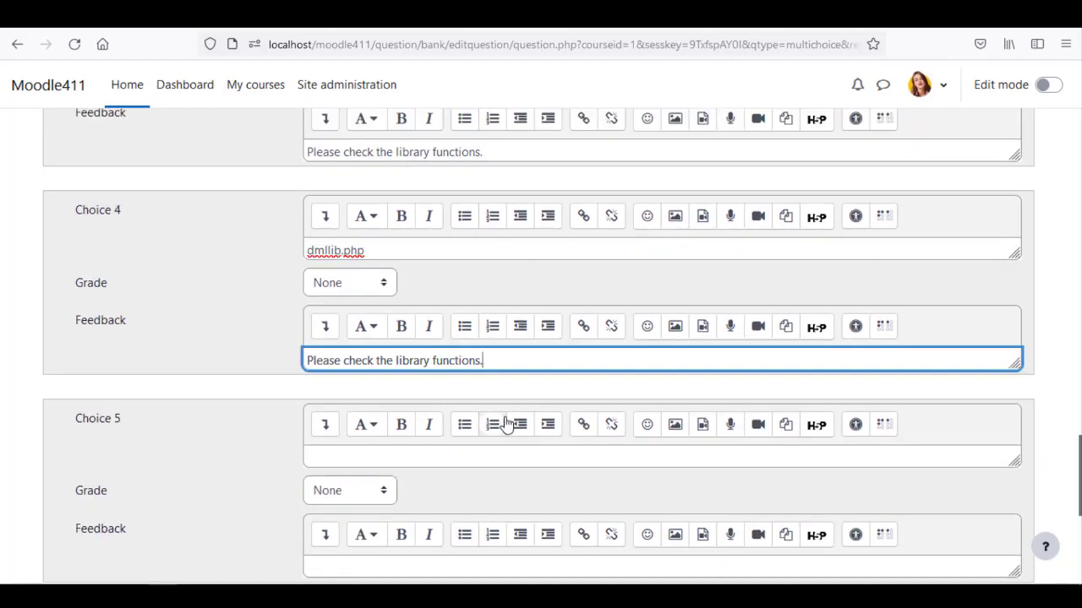
scroll(502, 422, "down", 4)
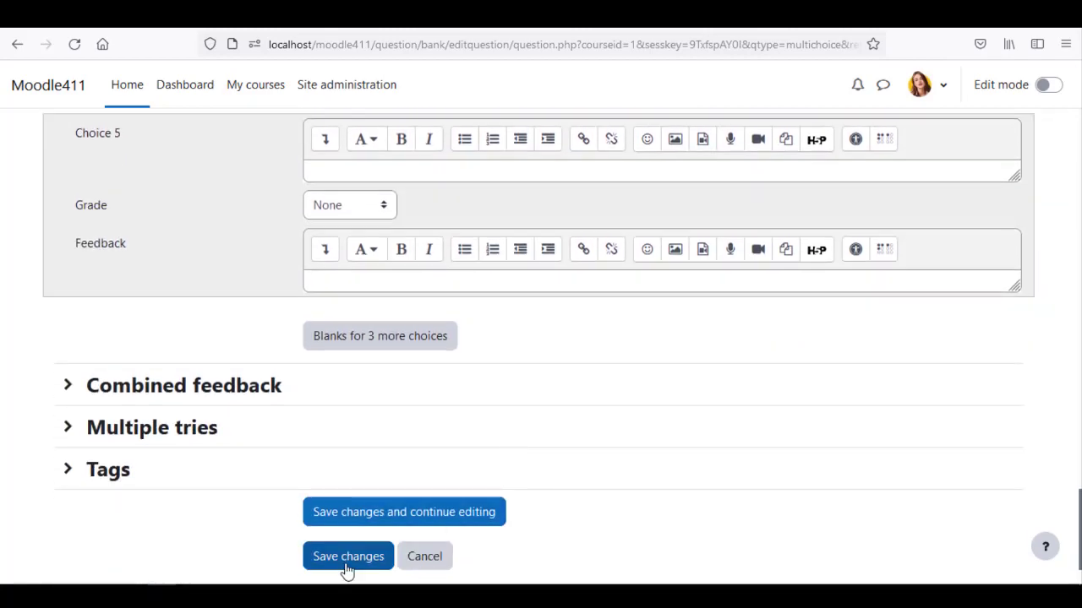
left_click(347, 568)
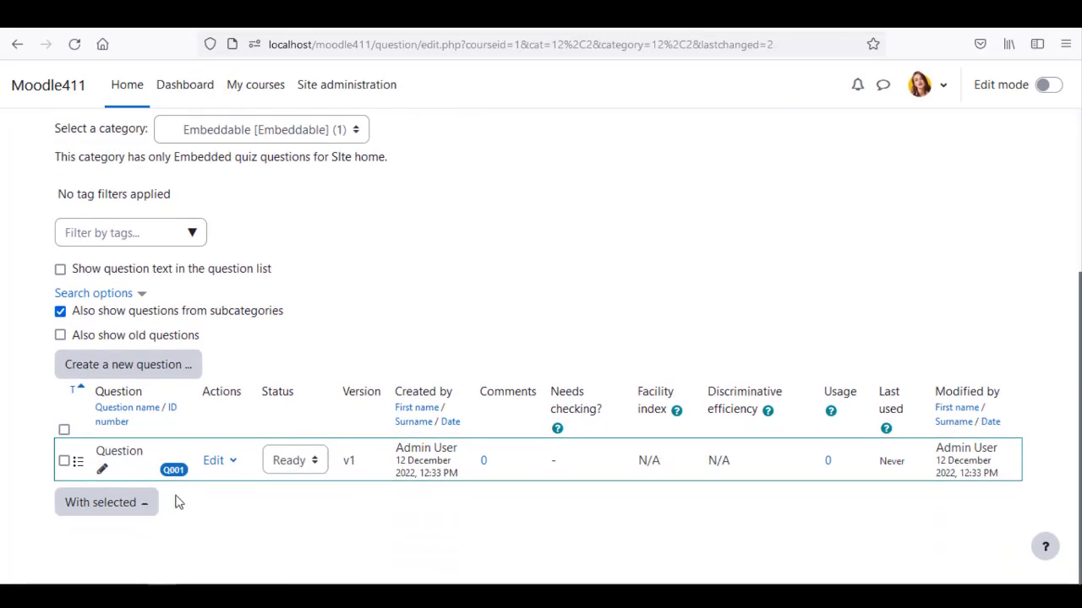
Step: Return to the question categories and check the Embeddable category under Site home
scroll(234, 364, "up", 5)
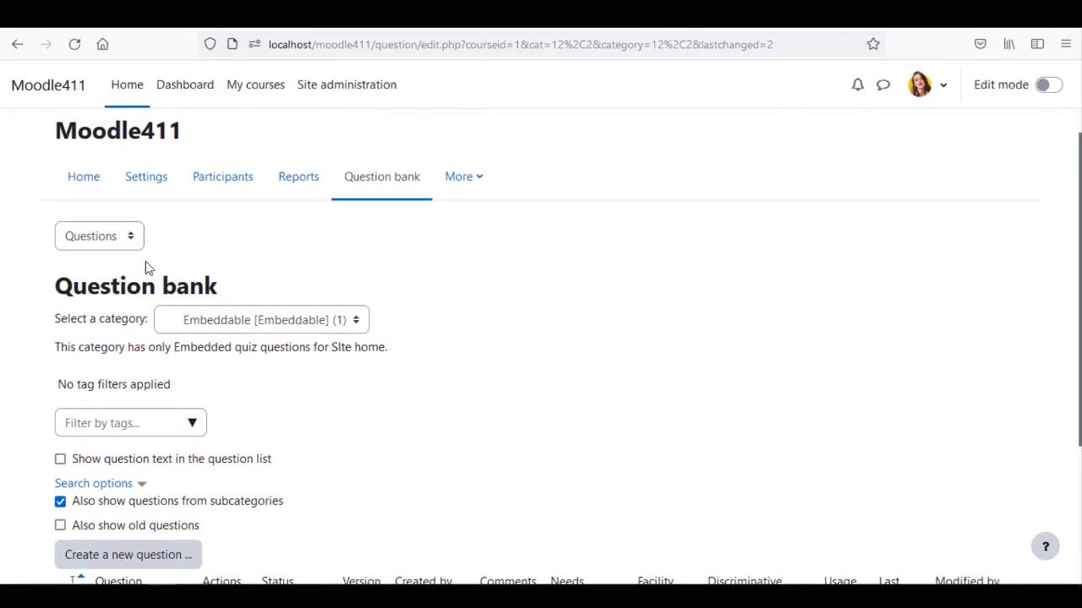
left_click(93, 236)
left_click(110, 289)
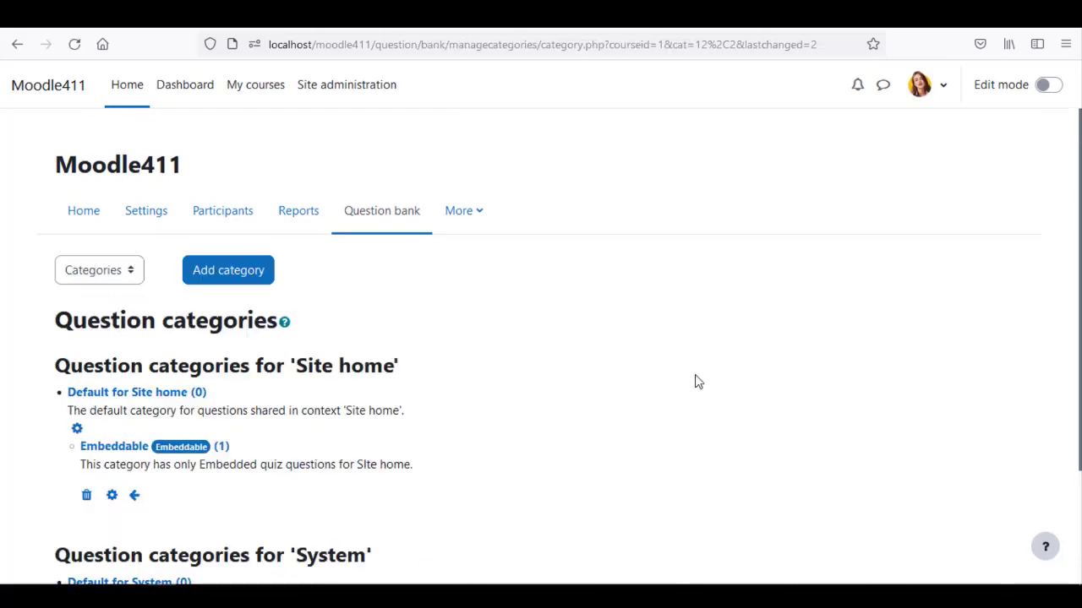
scroll(695, 381, "down", 2)
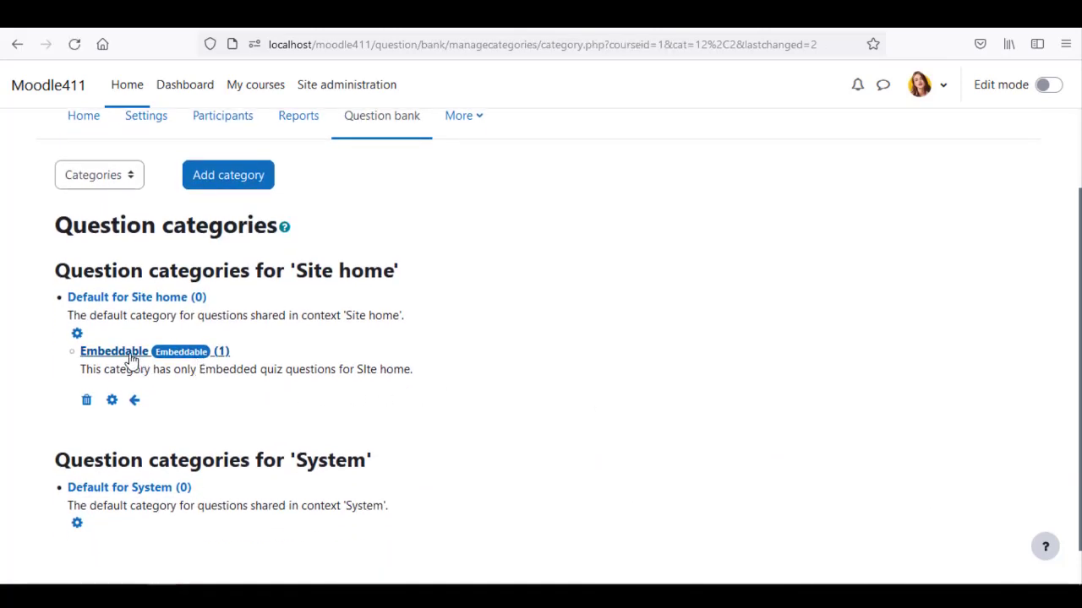
scroll(221, 374, "up", 2)
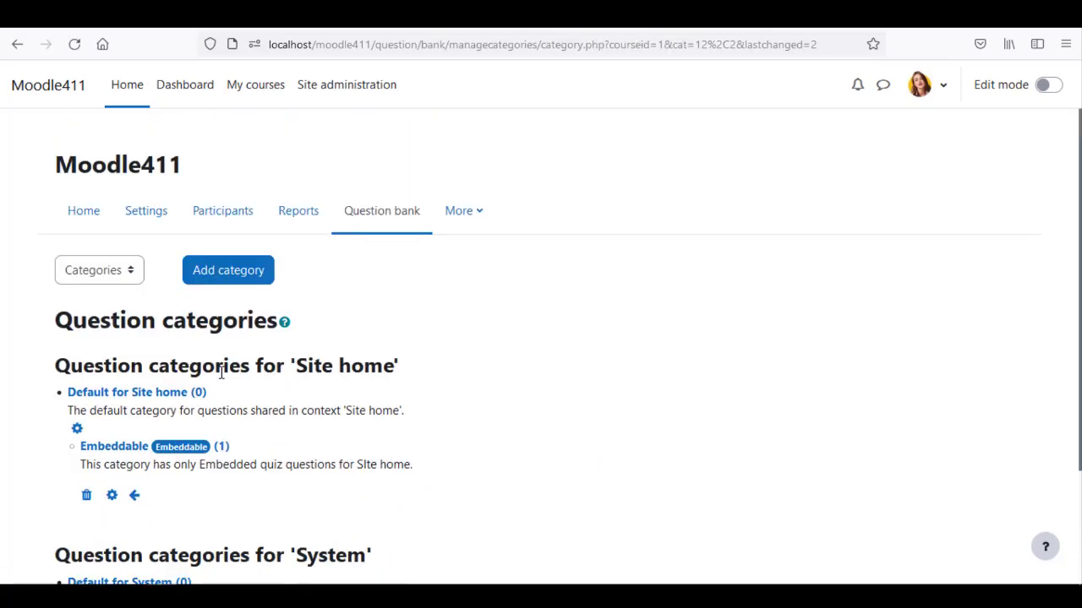
Step: Turn on edit mode on the site home and add a Page resource named "Quick Check"
left_click(118, 93)
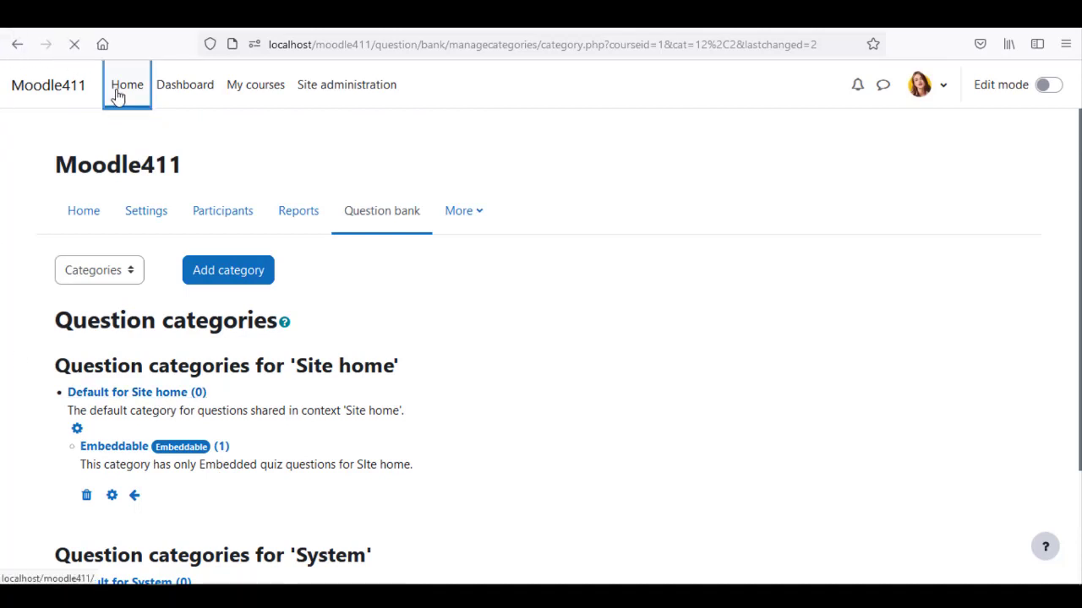
left_click(1054, 87)
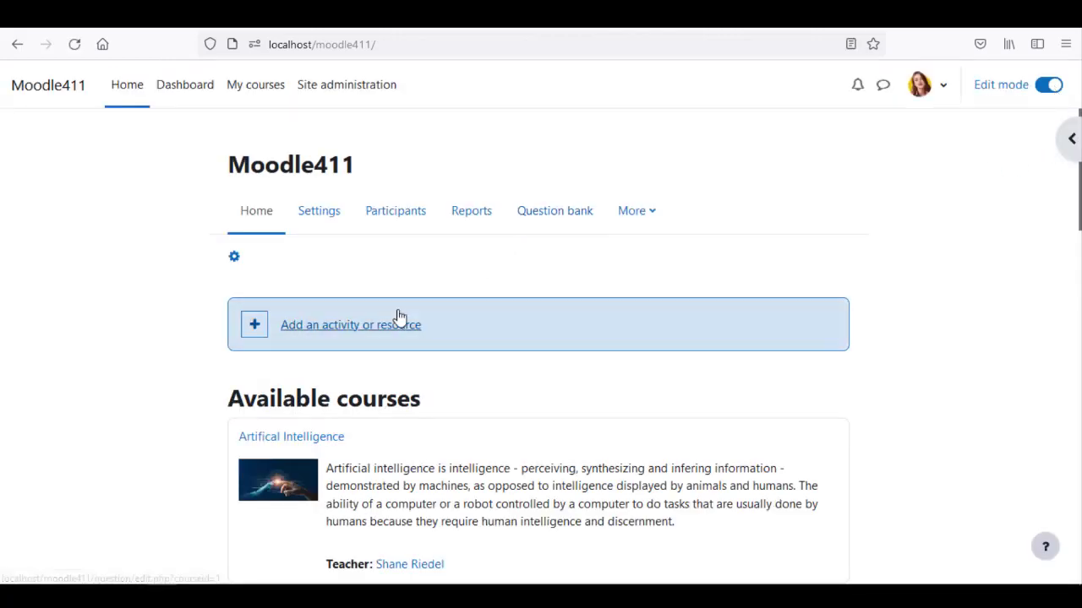
left_click(344, 330)
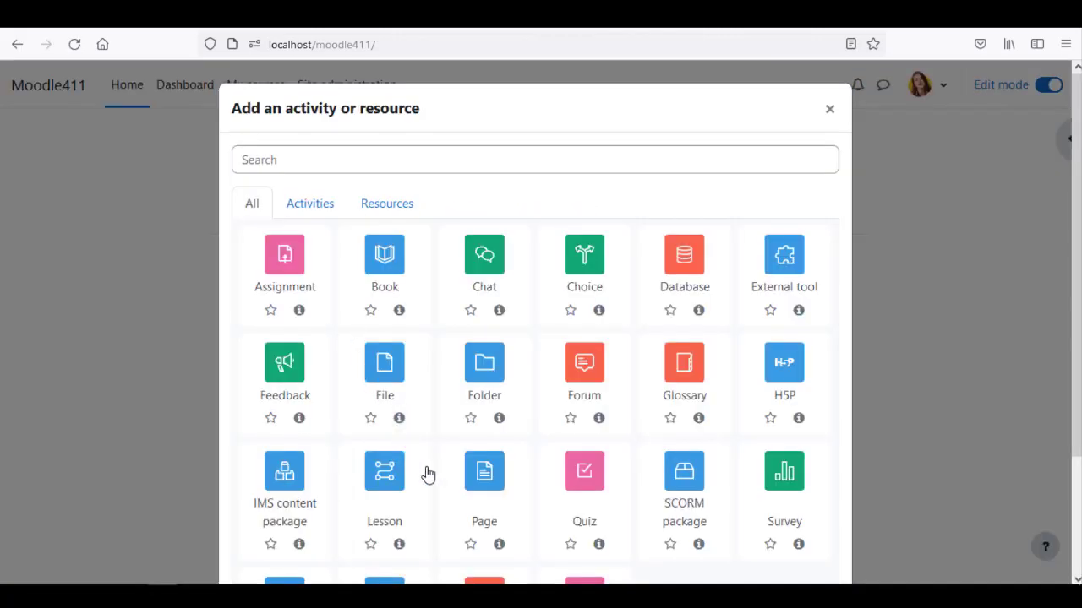
left_click(483, 472)
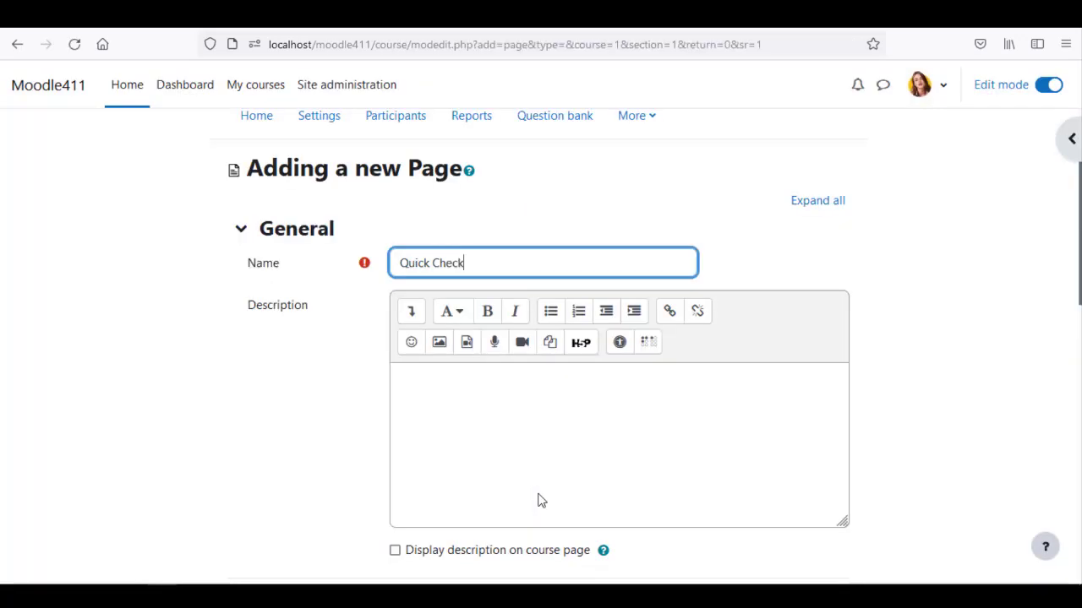
scroll(541, 501, "down", 5)
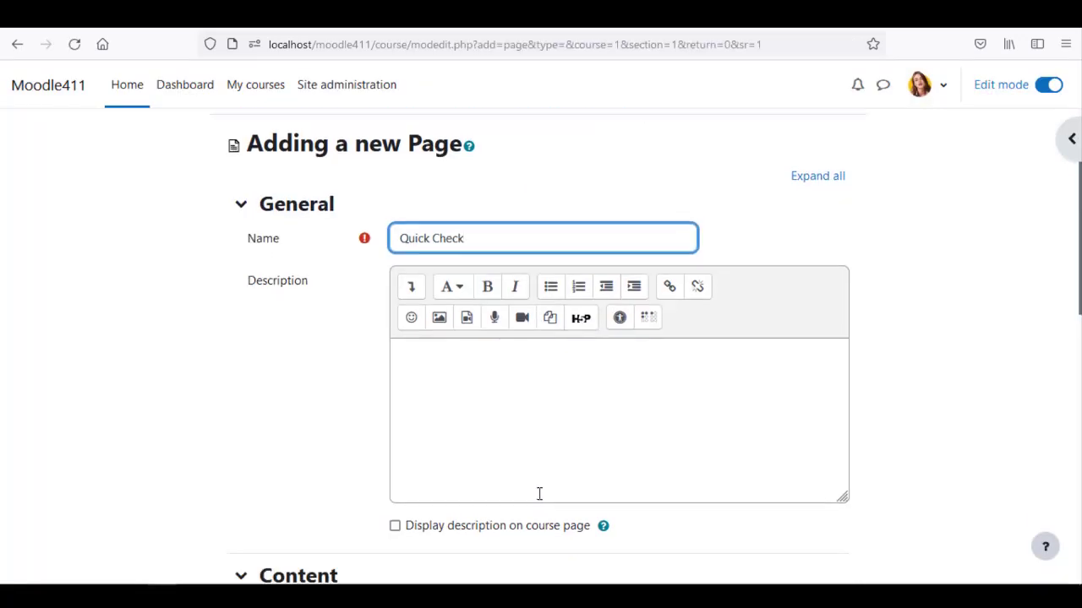
Step: Start embedding a question in the page content, choosing the category Embeddable and the question Question [Q001]
left_click(464, 464)
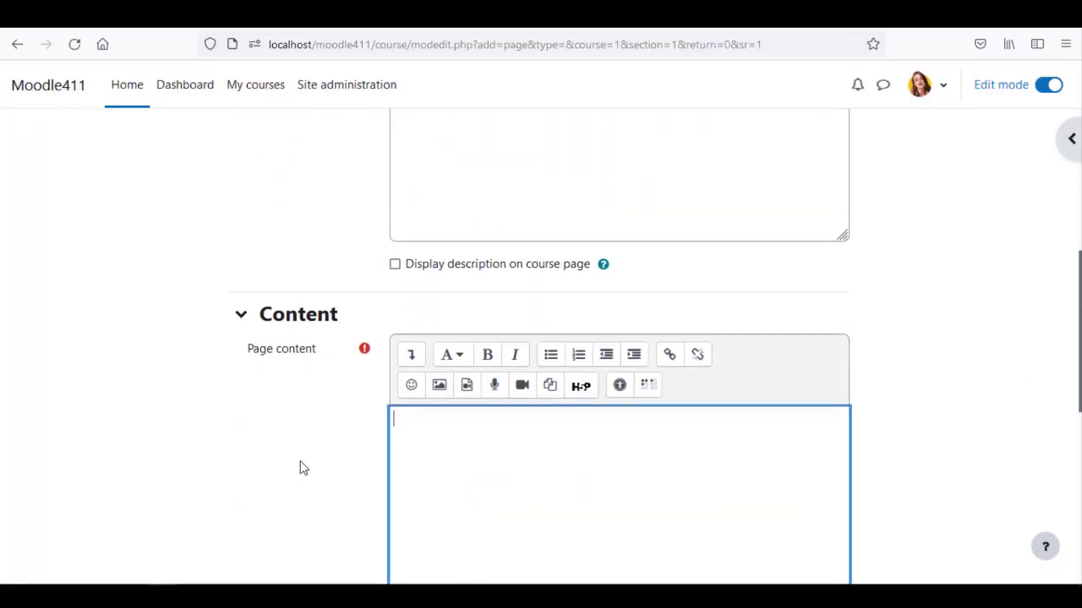
scroll(338, 431, "down", 2)
left_click(411, 262)
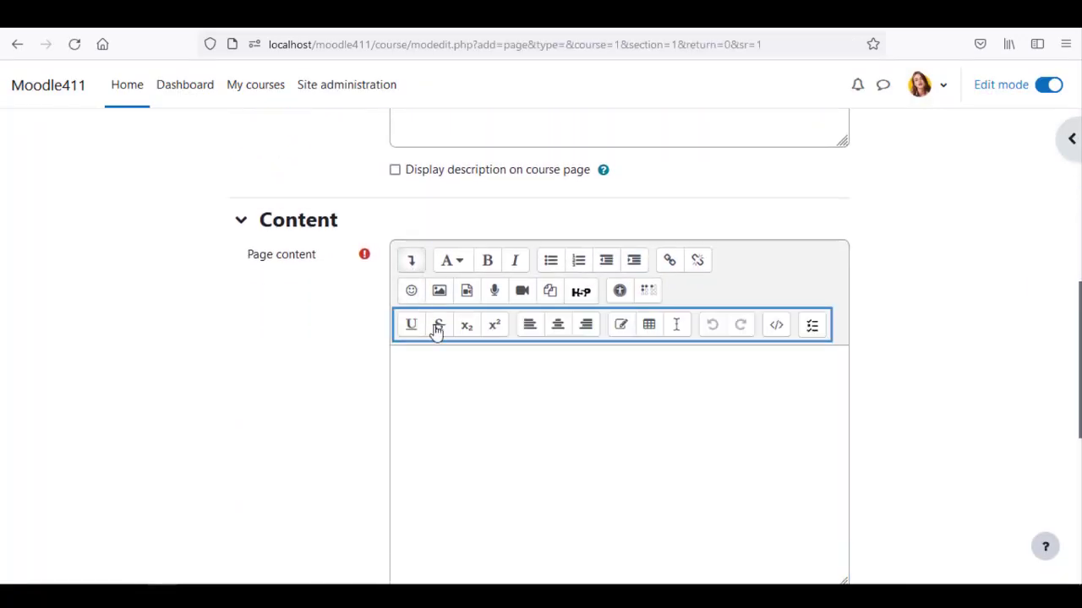
left_click(811, 332)
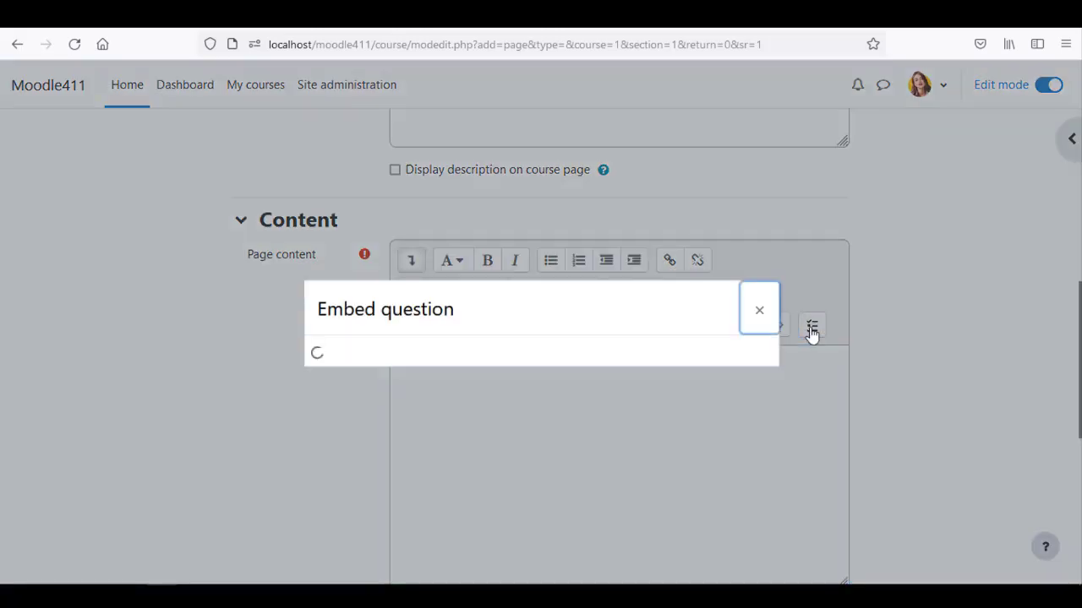
left_click(571, 287)
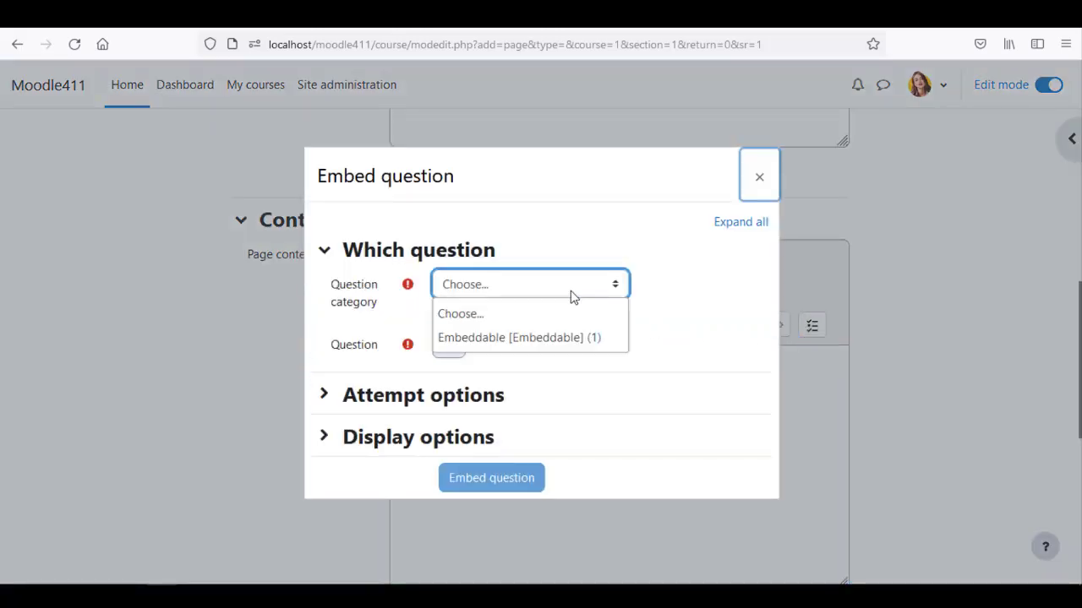
left_click(567, 339)
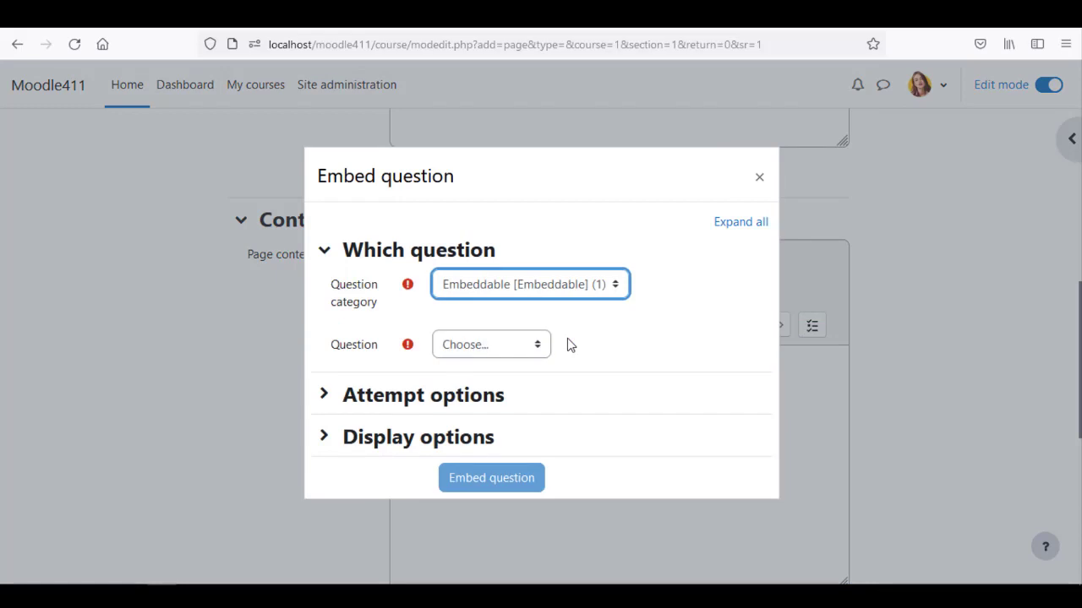
left_click(510, 349)
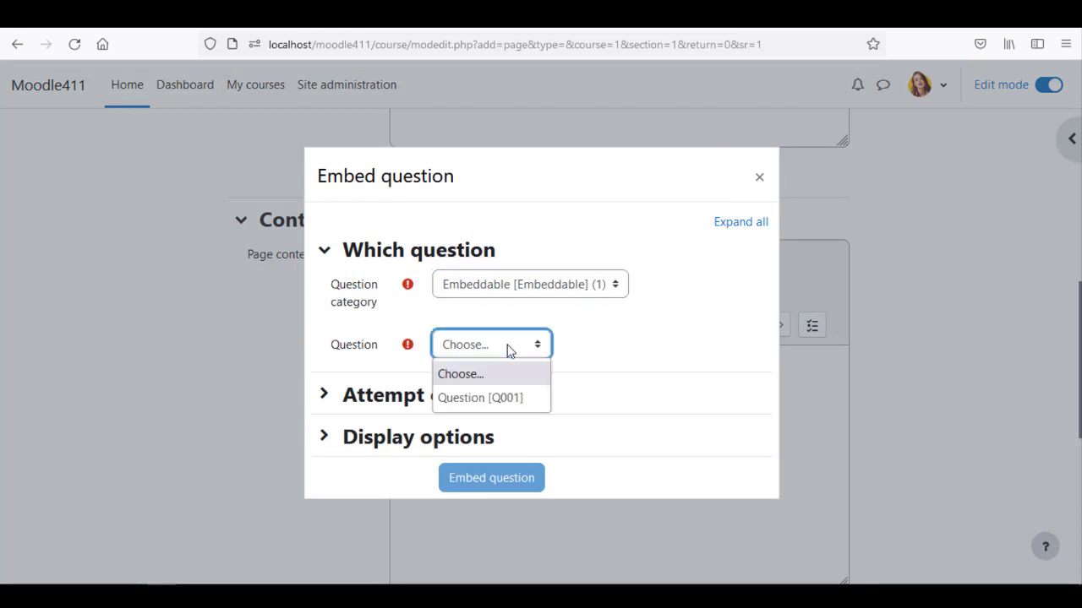
left_click(506, 398)
Step: In the attempt options, keep the behaviour Default (Immediate feedback) and set the question to be marked out of 1
left_click(326, 397)
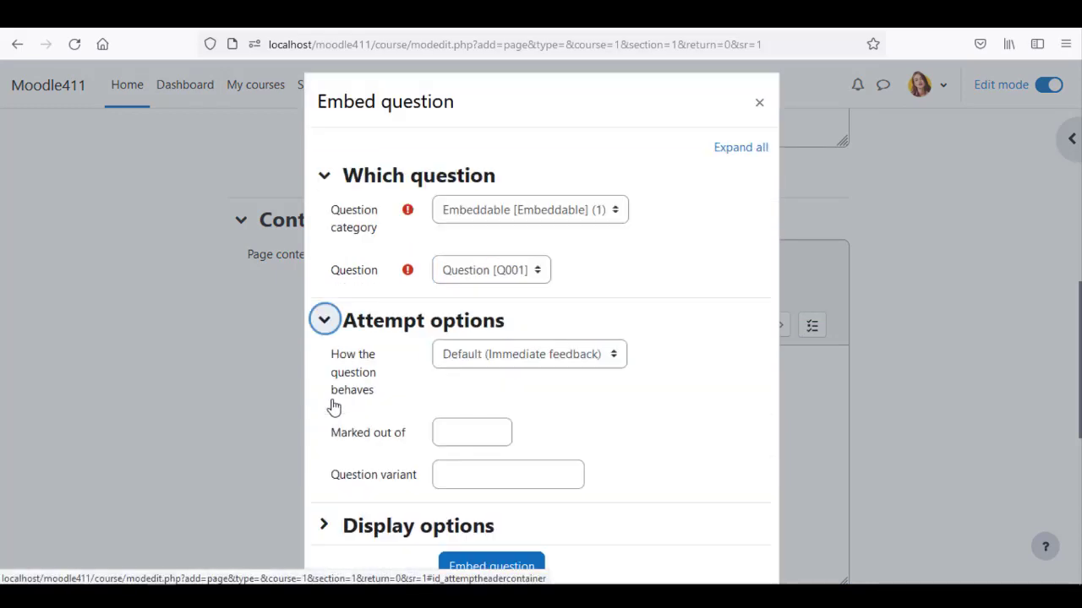
left_click(501, 366)
left_click(504, 387)
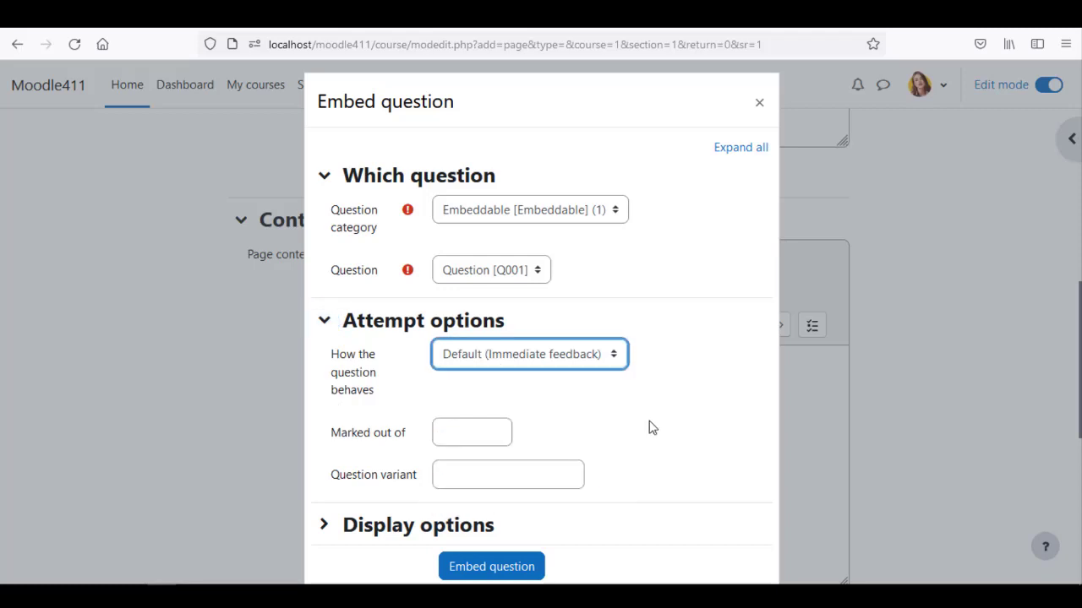
left_click(476, 437)
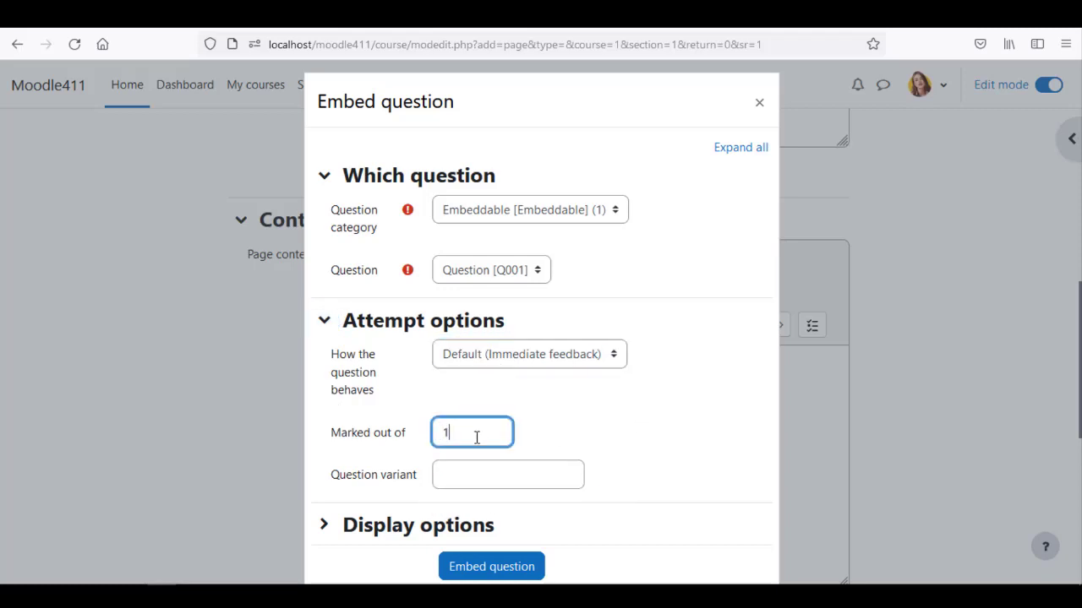
Step: Review the display options, embed the question with their defaults, and save and display the page
left_click(401, 526)
scroll(575, 461, "down", 3)
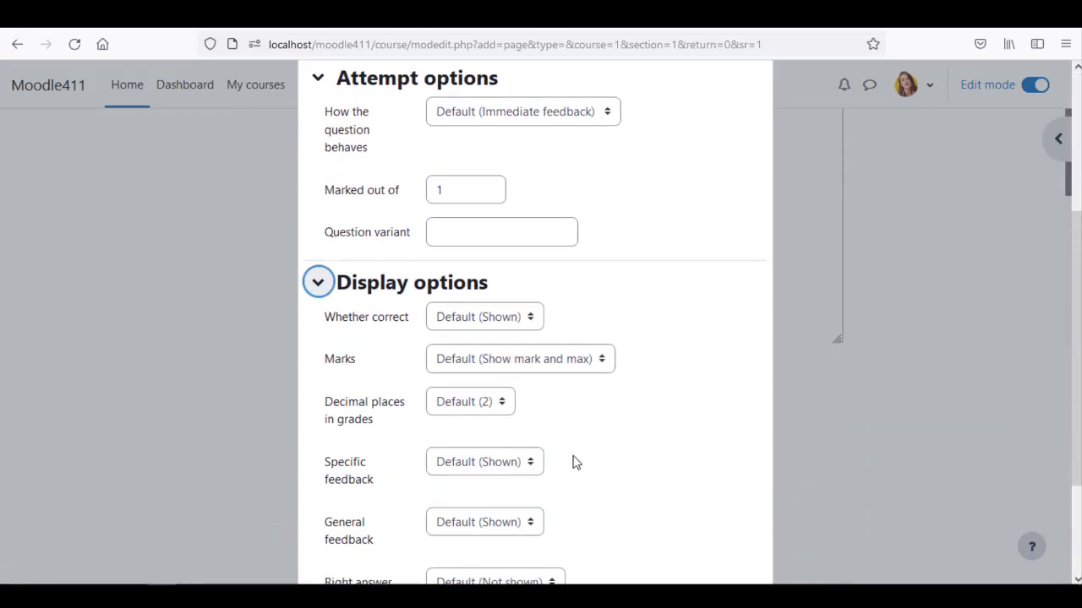
scroll(575, 461, "down", 3)
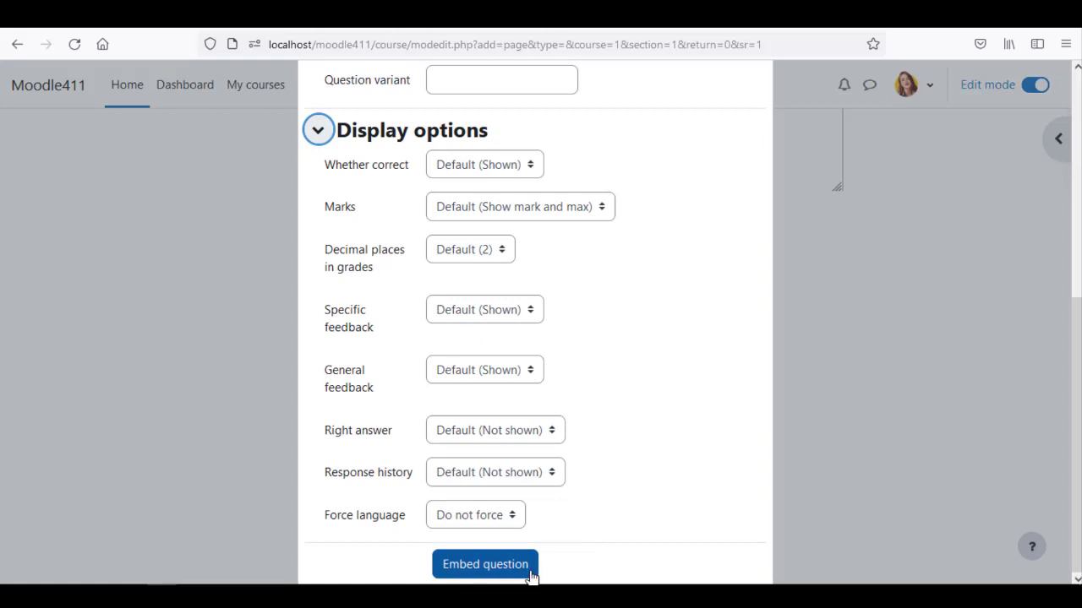
left_click(485, 565)
scroll(283, 460, "down", 5)
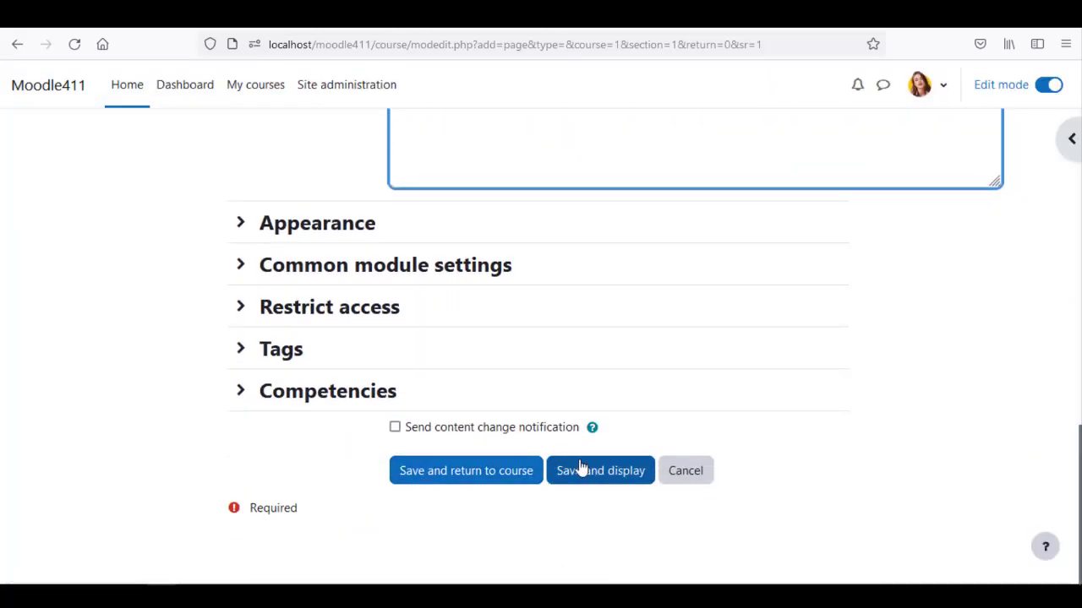
left_click(580, 470)
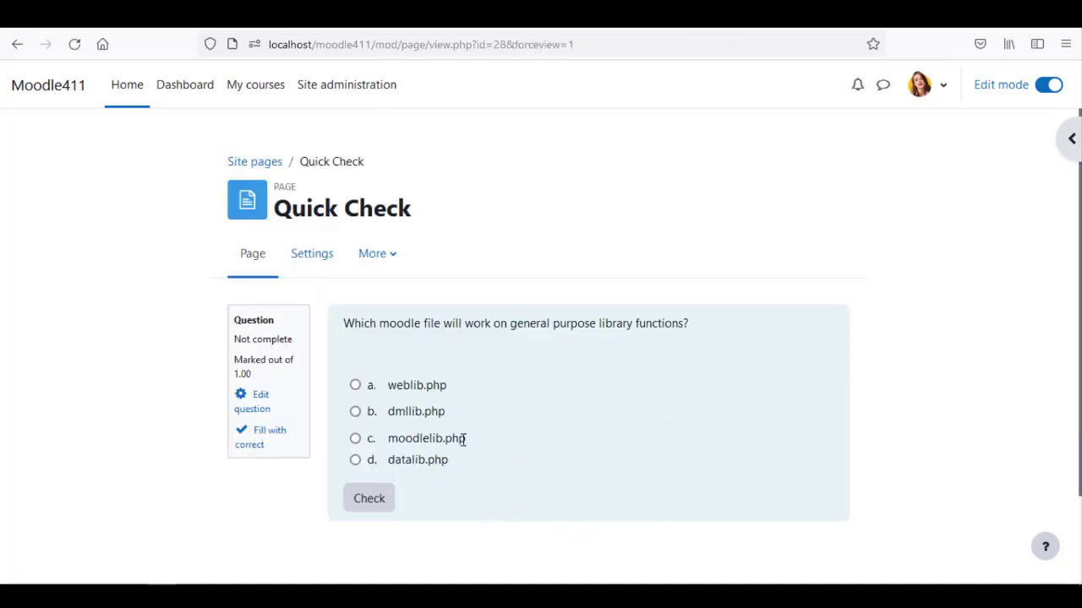
Step: From the site home, open the Artifical Intelligence course and add a Book named "Learning Book" to its General section
left_click(126, 95)
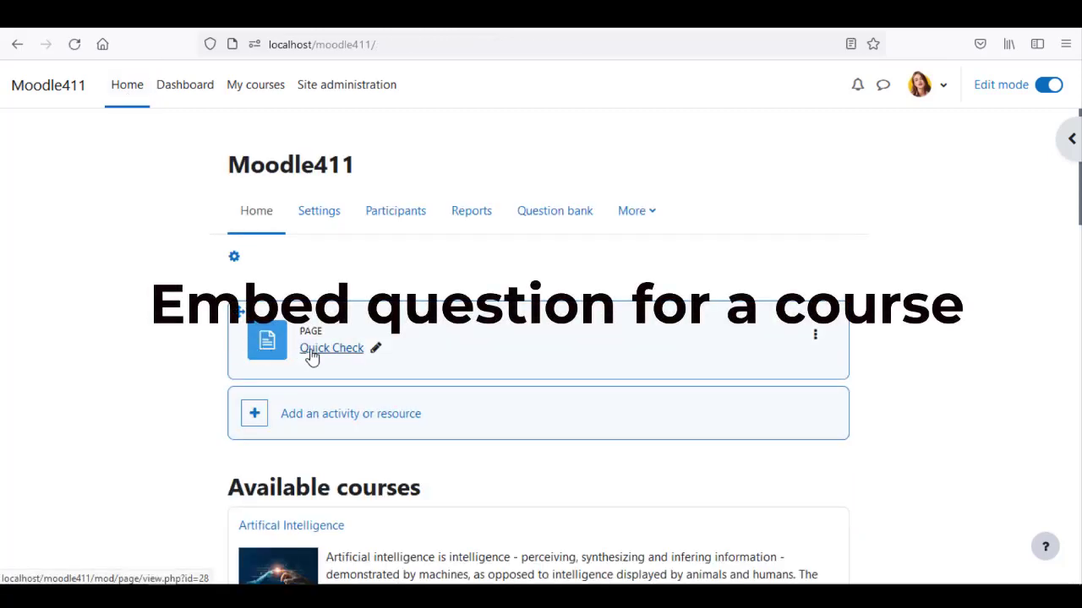
scroll(311, 356, "down", 2)
left_click(311, 432)
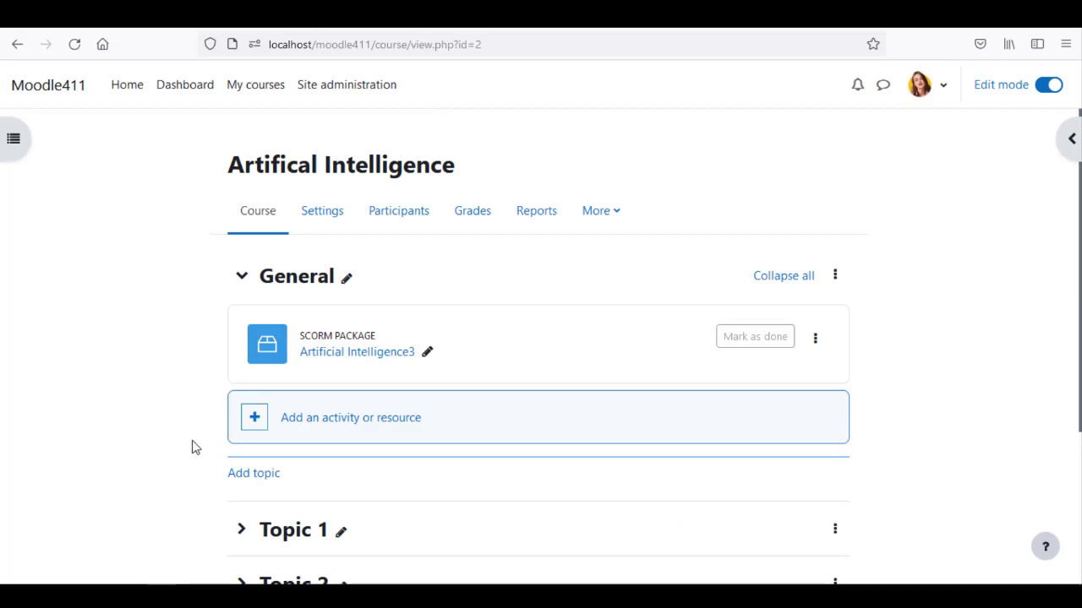
left_click(303, 424)
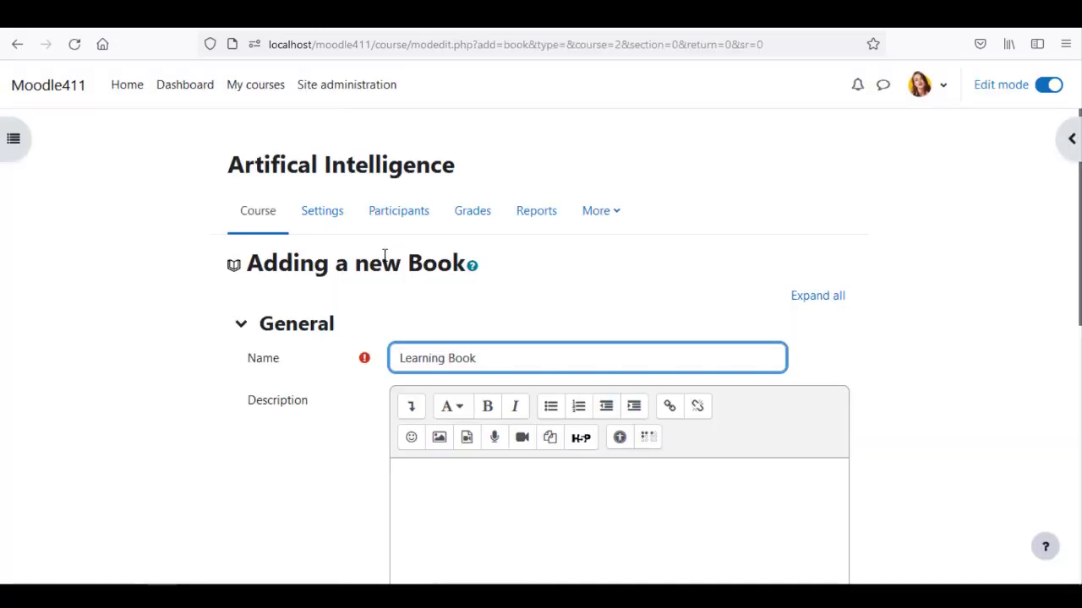
scroll(381, 258, "down", 5)
scroll(380, 355, "down", 2)
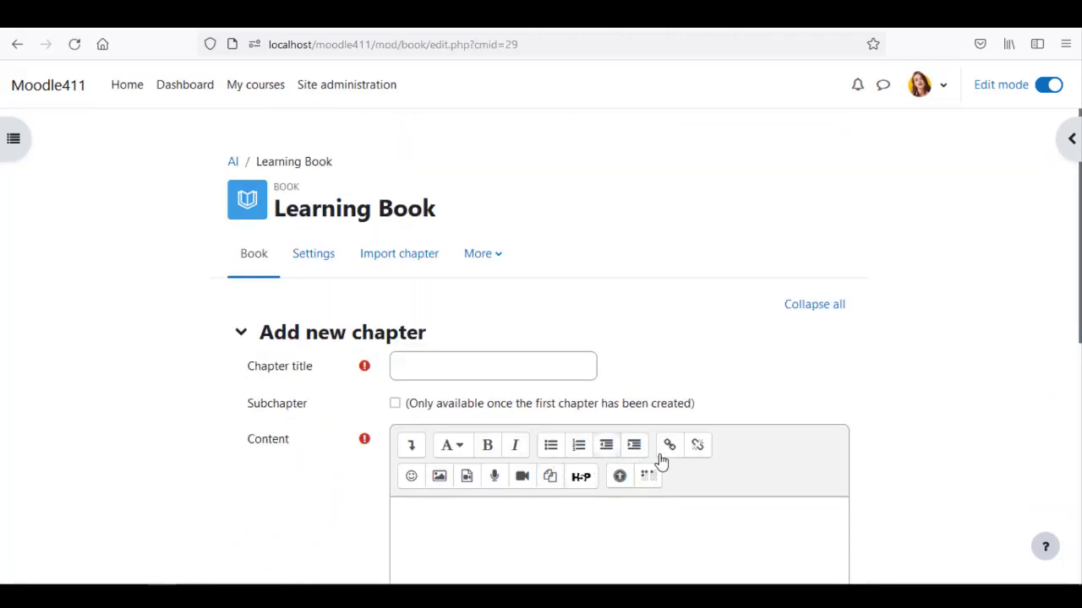
Step: Add and save a first chapter titled "General" containing the tutorial overview and its bulleted list of topics
left_click(1070, 142)
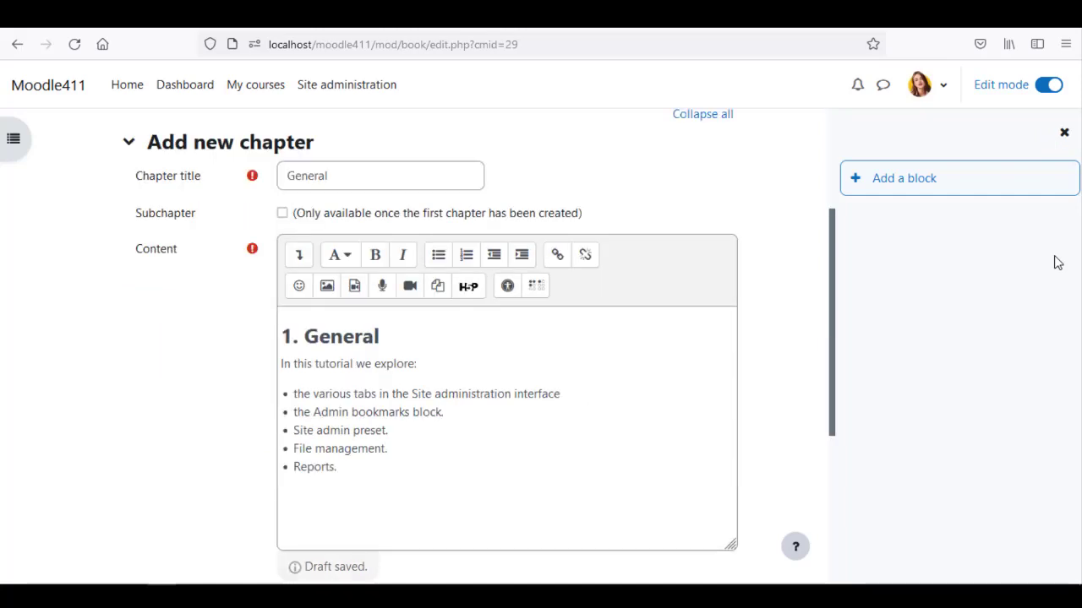
scroll(781, 275, "down", 3)
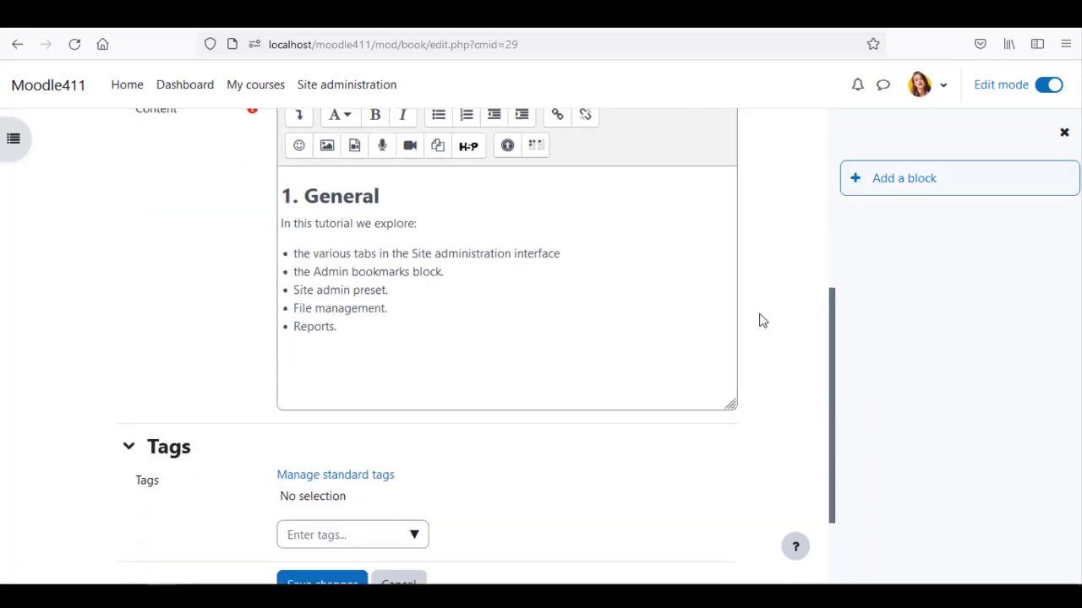
left_click(315, 545)
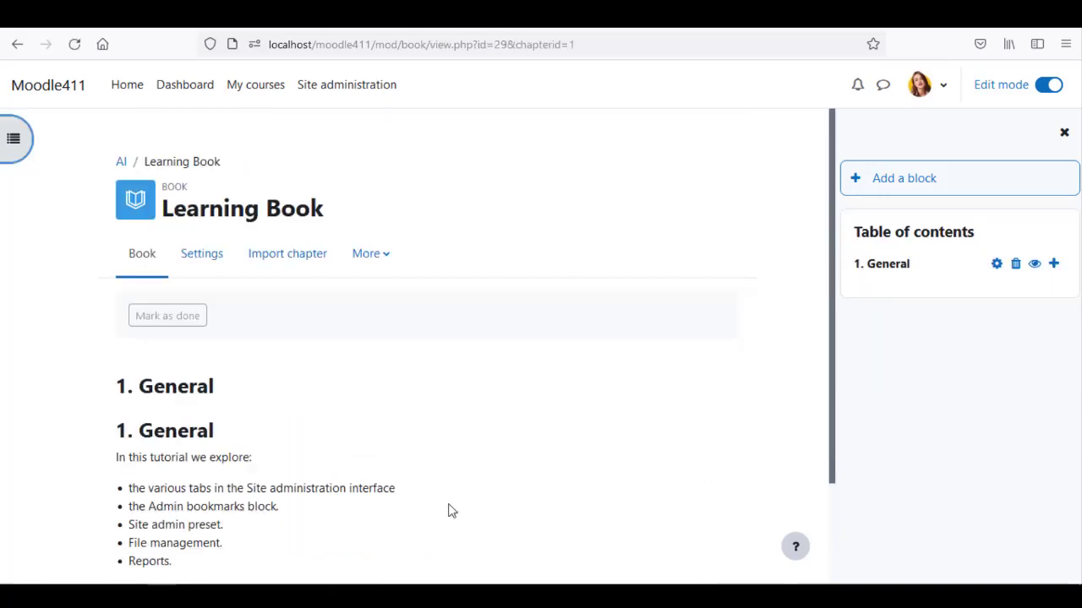
Step: Start a chapter after General titled "Users, Courses and Grades" and paste the text about the Users, Courses and Grades tabs as its content
left_click(1053, 263)
left_click(449, 402)
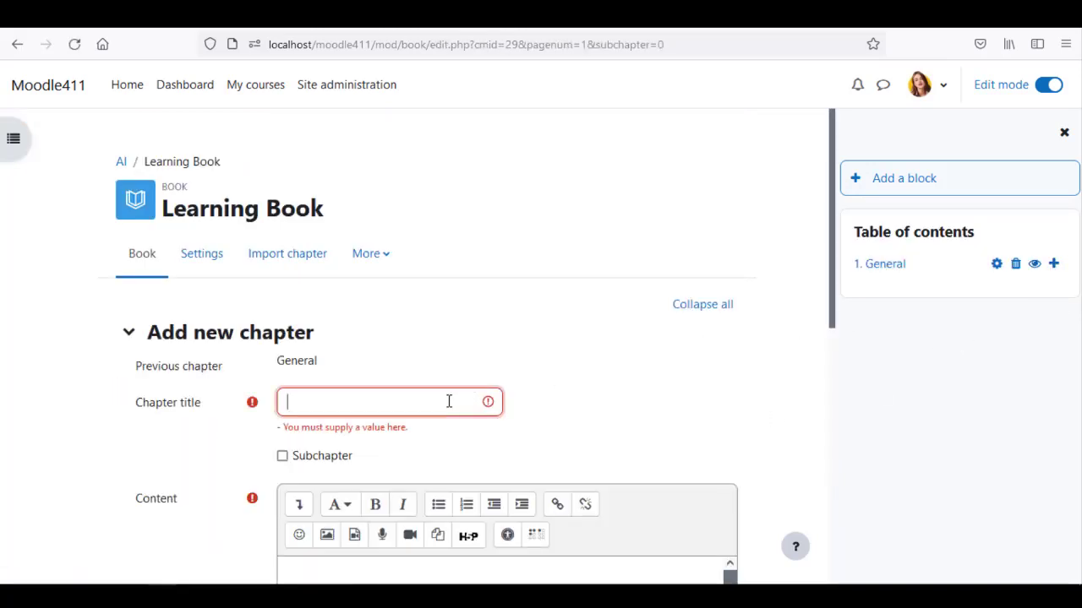
type("Users, Courses and Grades")
scroll(449, 401, "down", 3)
left_click(451, 418)
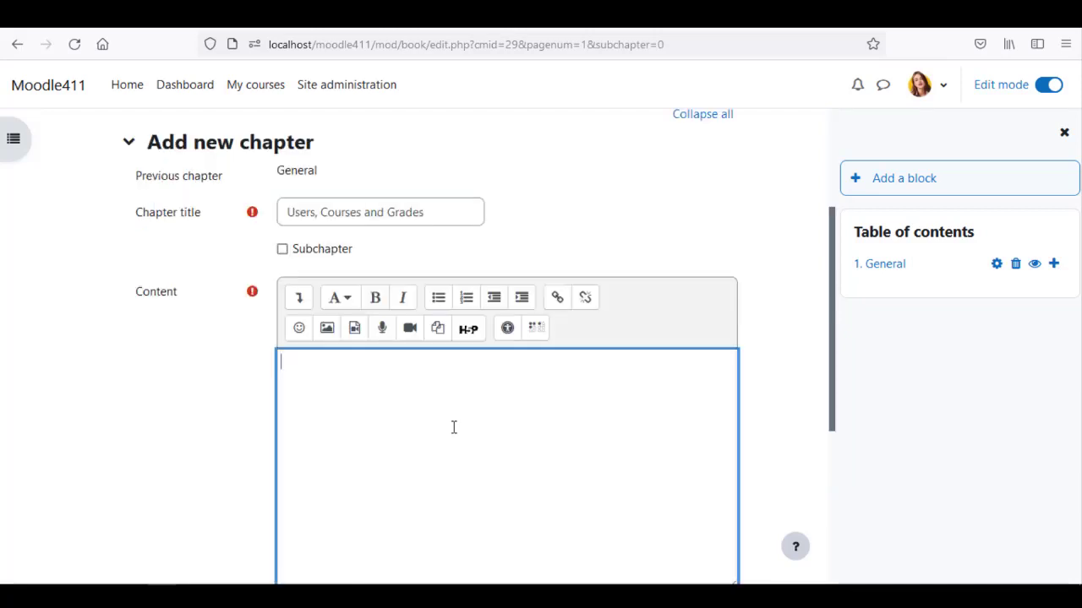
key("ctrl+v")
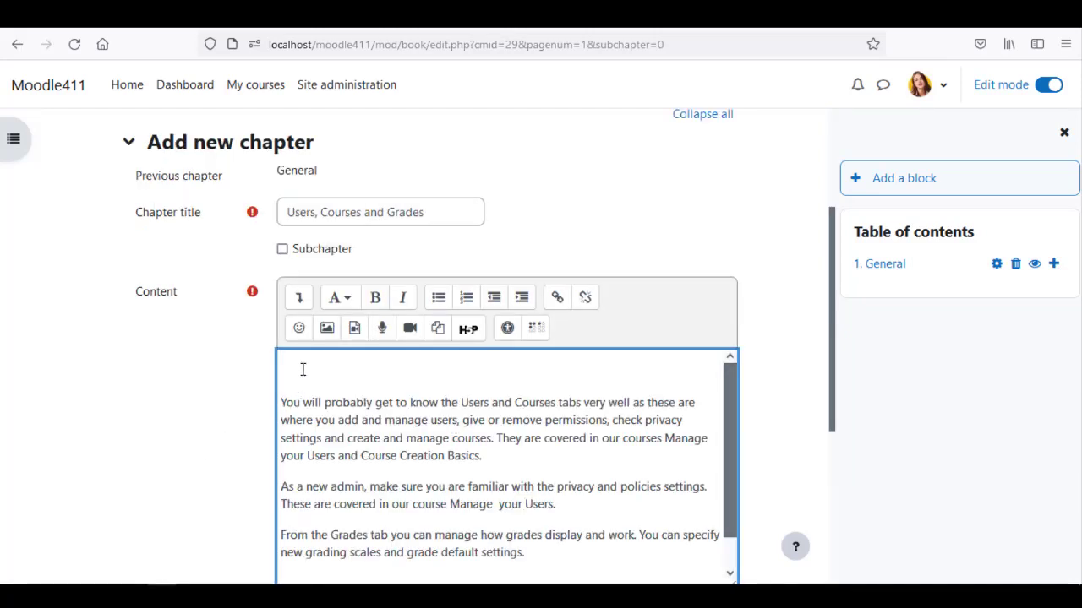
Step: Remove the blank space above the first paragraph of the chapter content and save the chapter
left_click(339, 297)
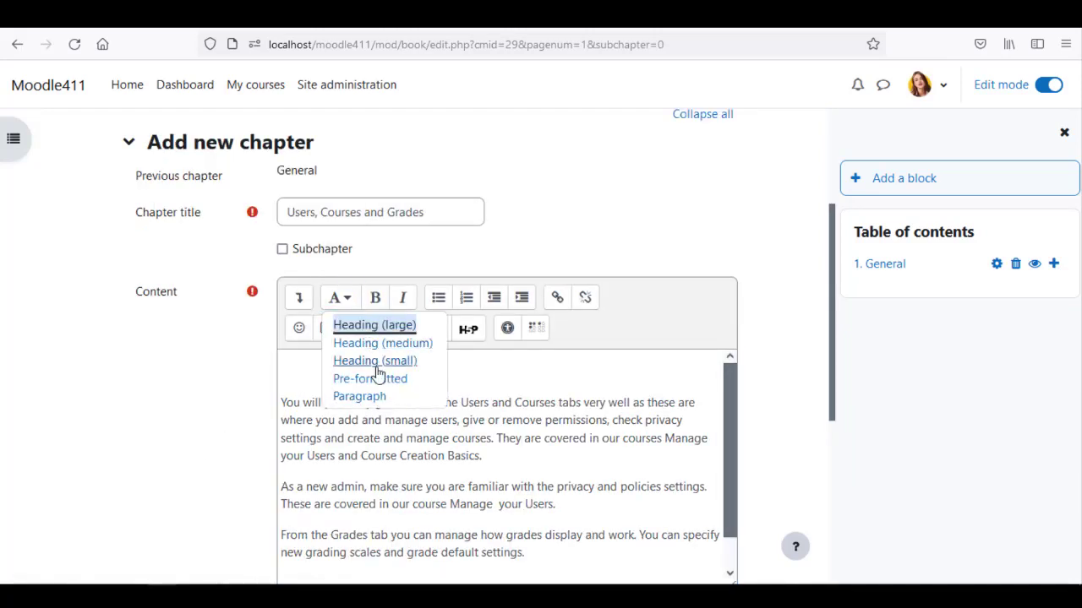
left_click(397, 386)
key("Delete")
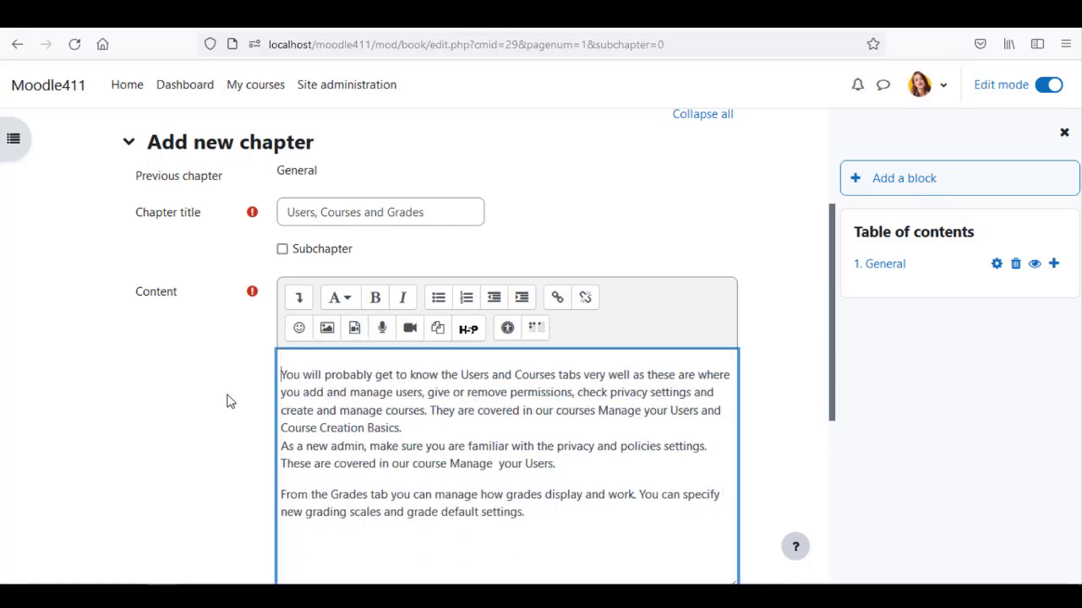
scroll(227, 402, "down", 5)
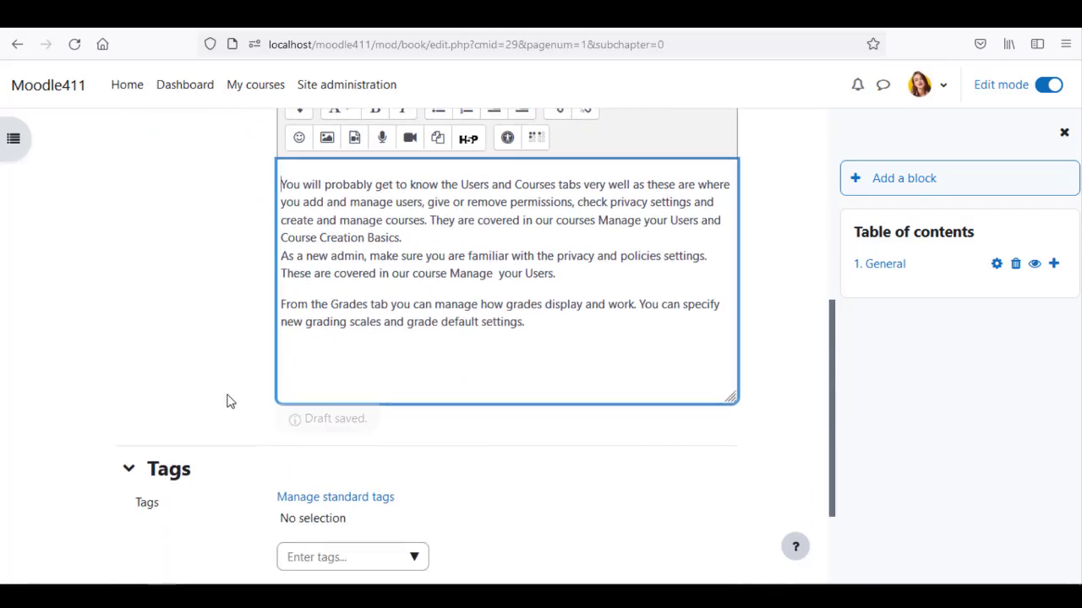
left_click(302, 484)
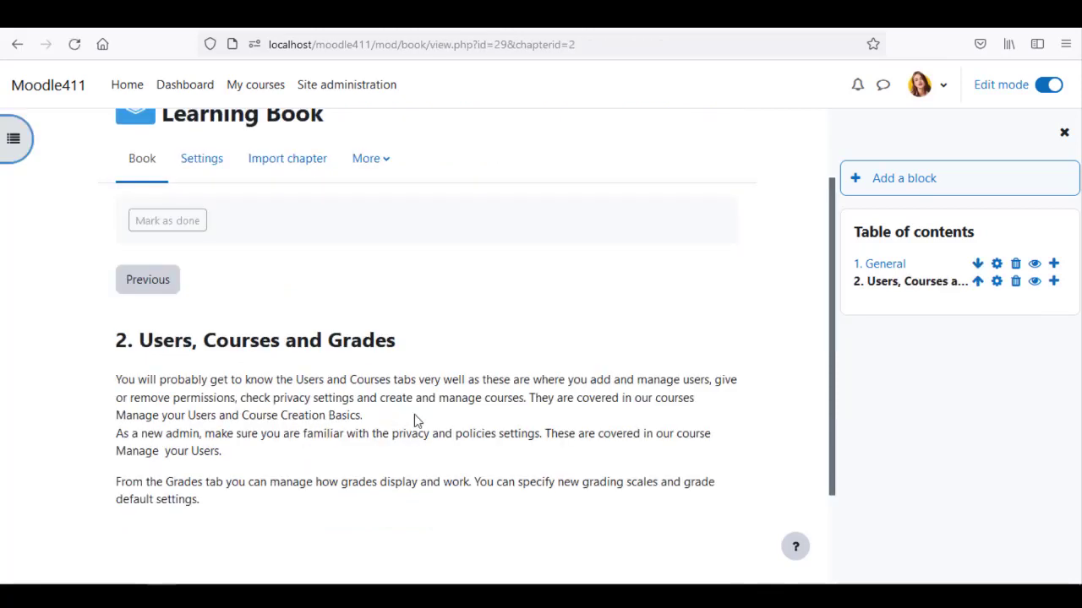
Step: Start a new chapter titled "Quick Check" after the "Users, Courses and Grades" chapter
left_click(1054, 286)
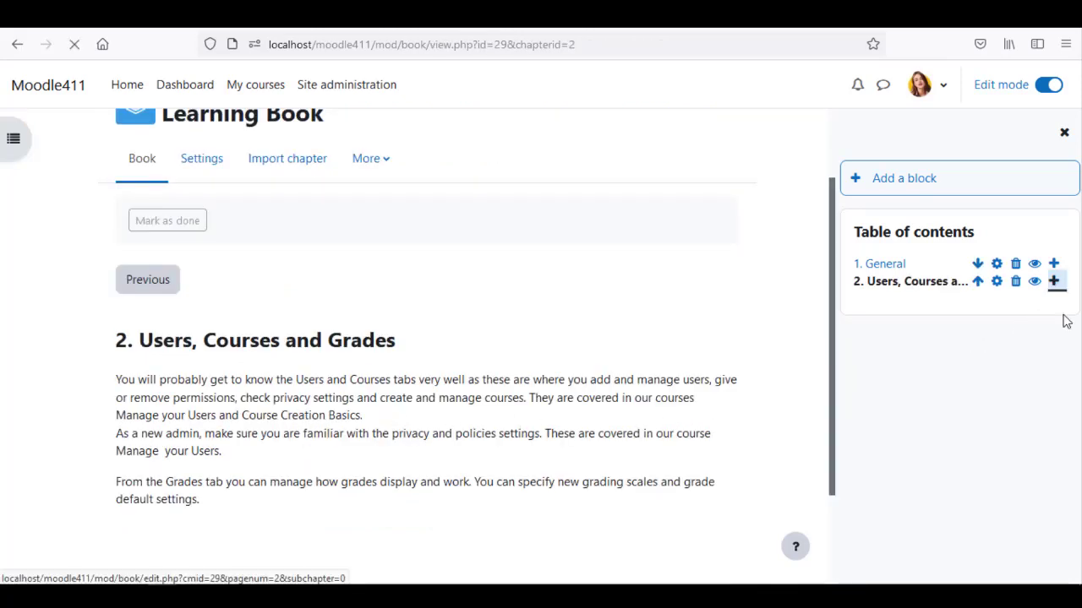
left_click(454, 397)
type("Quick Check")
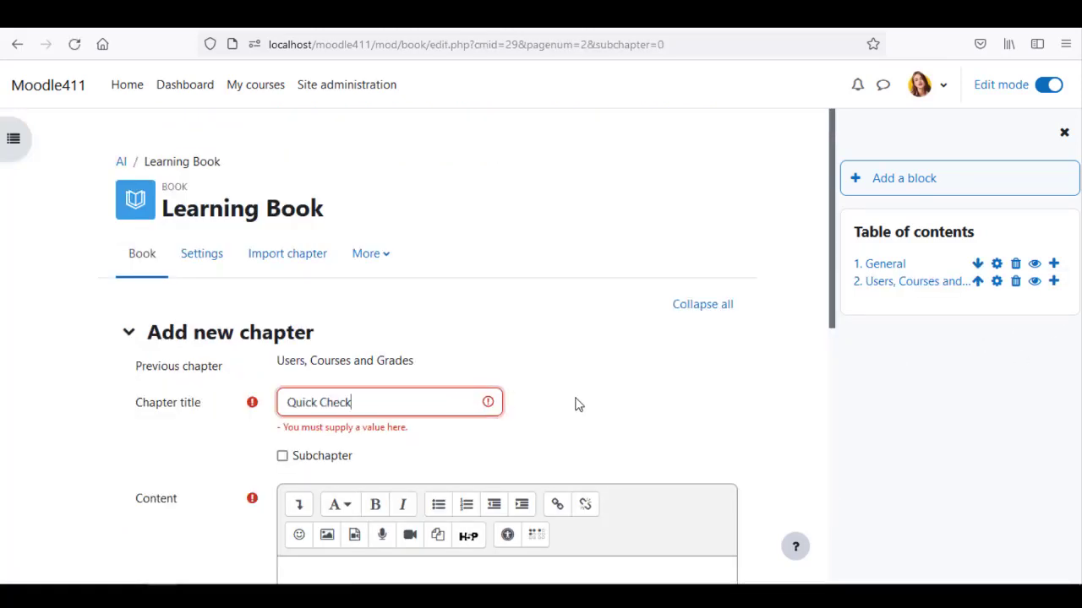
scroll(574, 403, "down", 5)
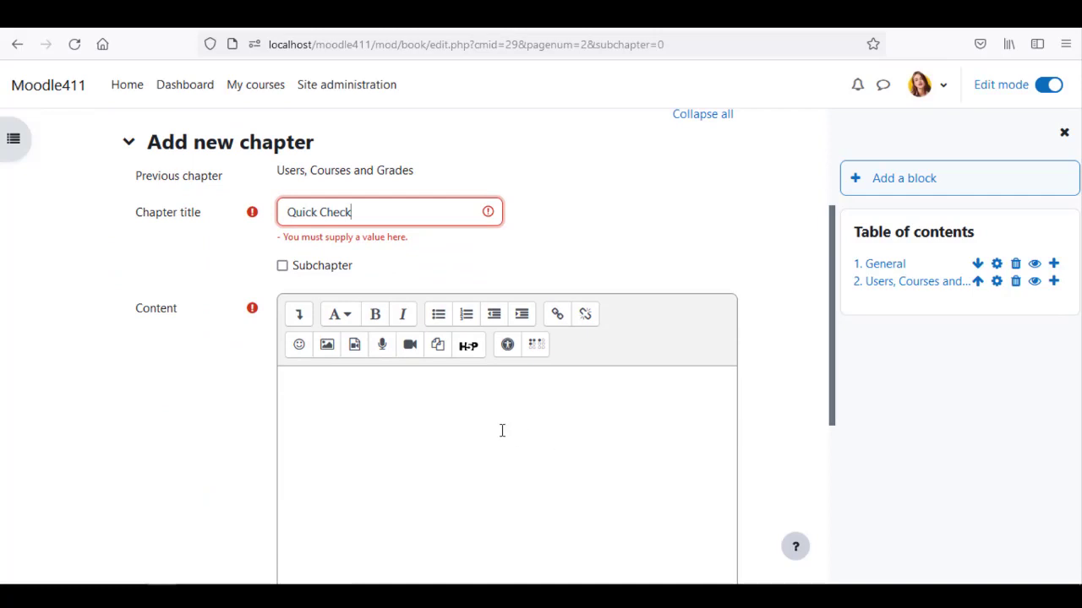
Step: Check which question categories are available for embedding a question in the Quick Check chapter content
left_click(299, 318)
left_click(298, 306)
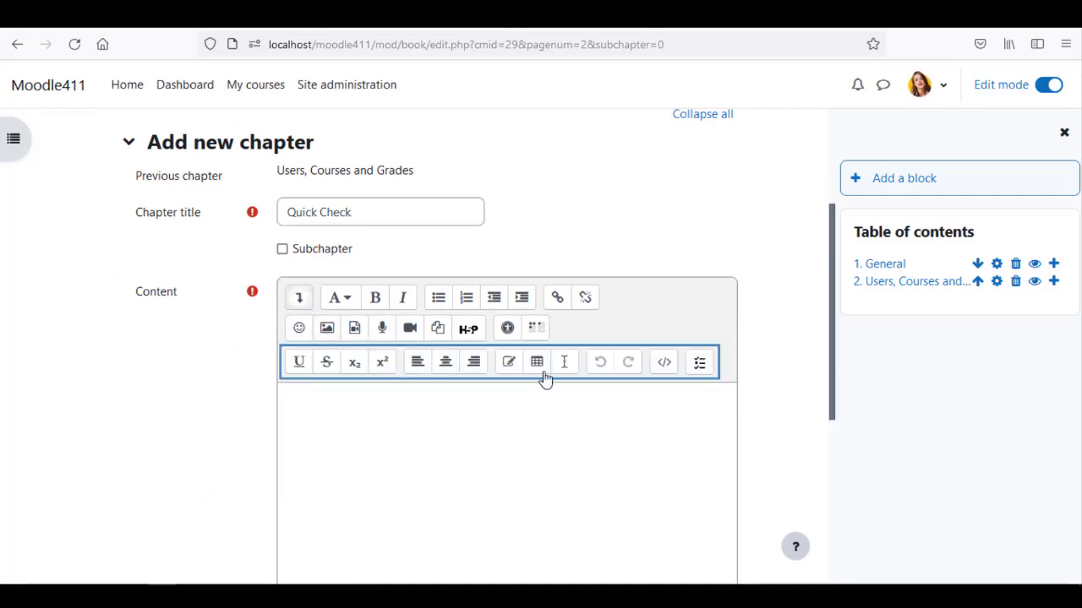
left_click(699, 363)
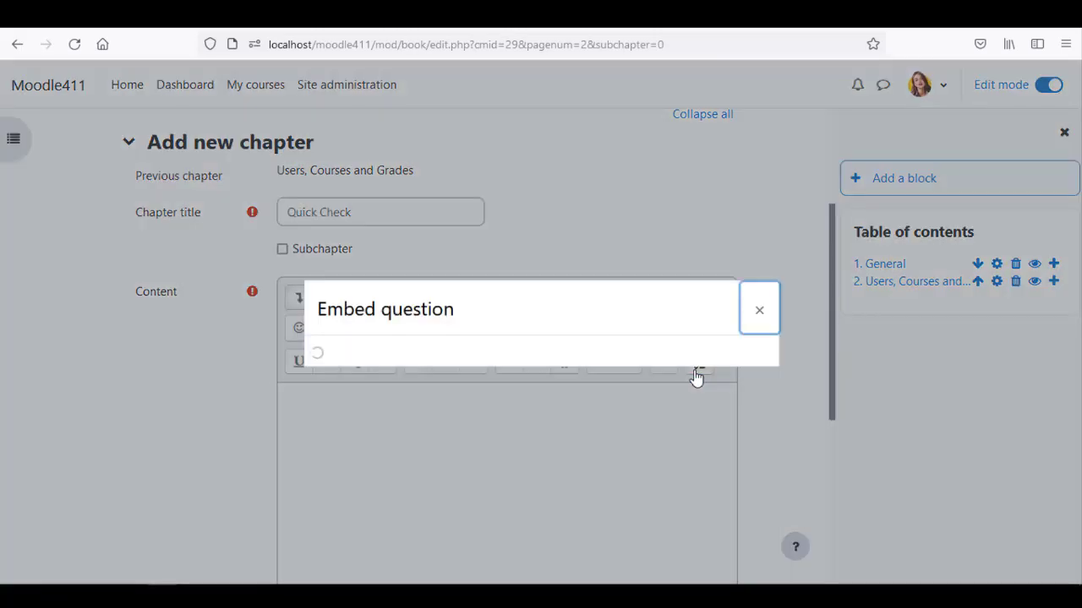
left_click(487, 291)
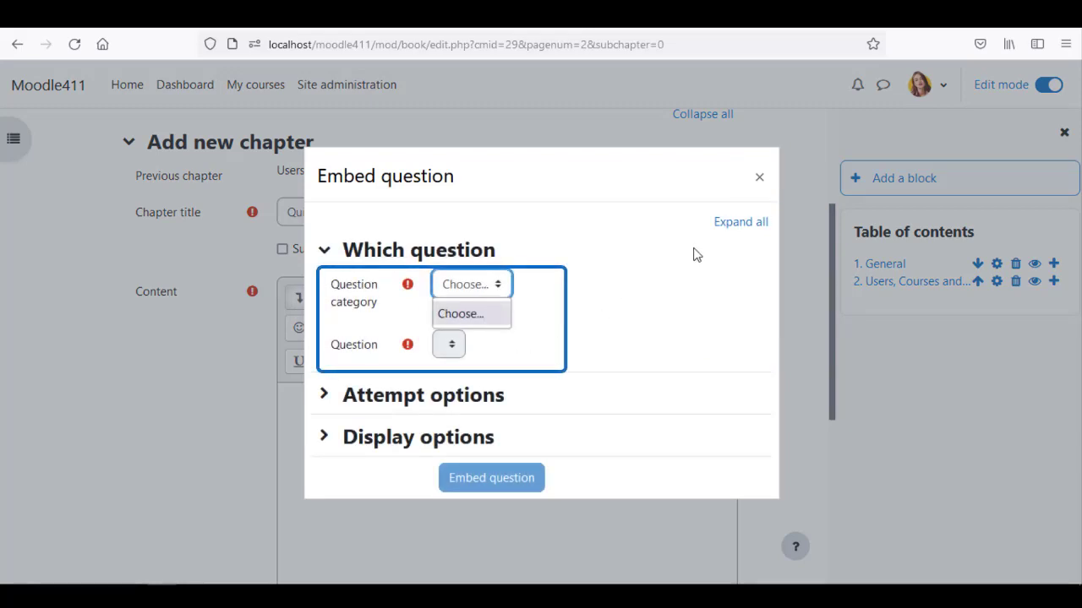
left_click(758, 177)
left_click(758, 178)
Step: Open the Artifical Intelligence course in a separate tab and go to its question bank categories
scroll(605, 323, "up", 2)
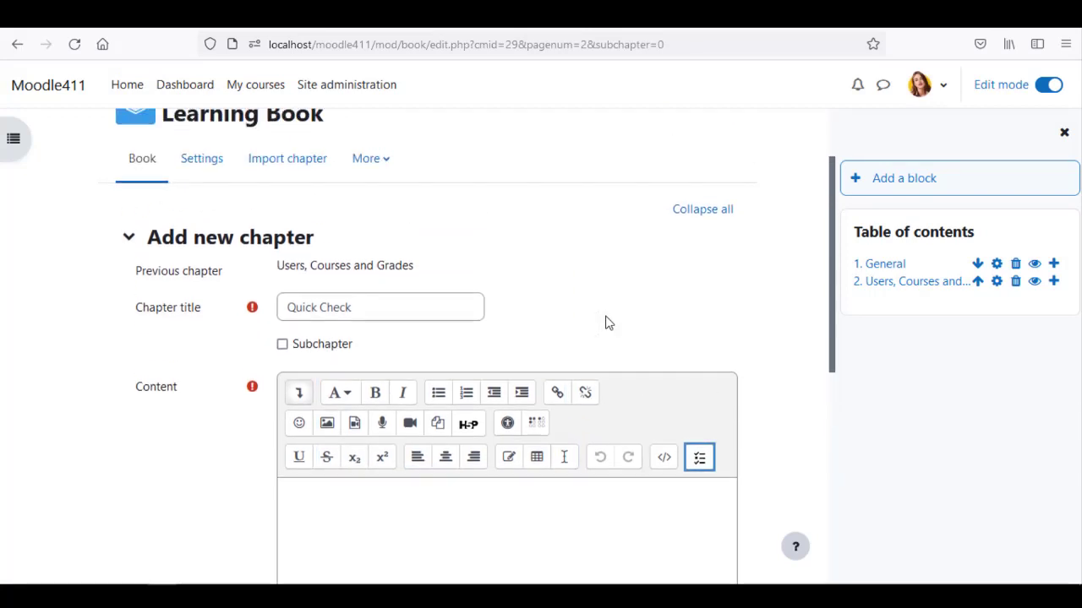
scroll(524, 343, "up", 2)
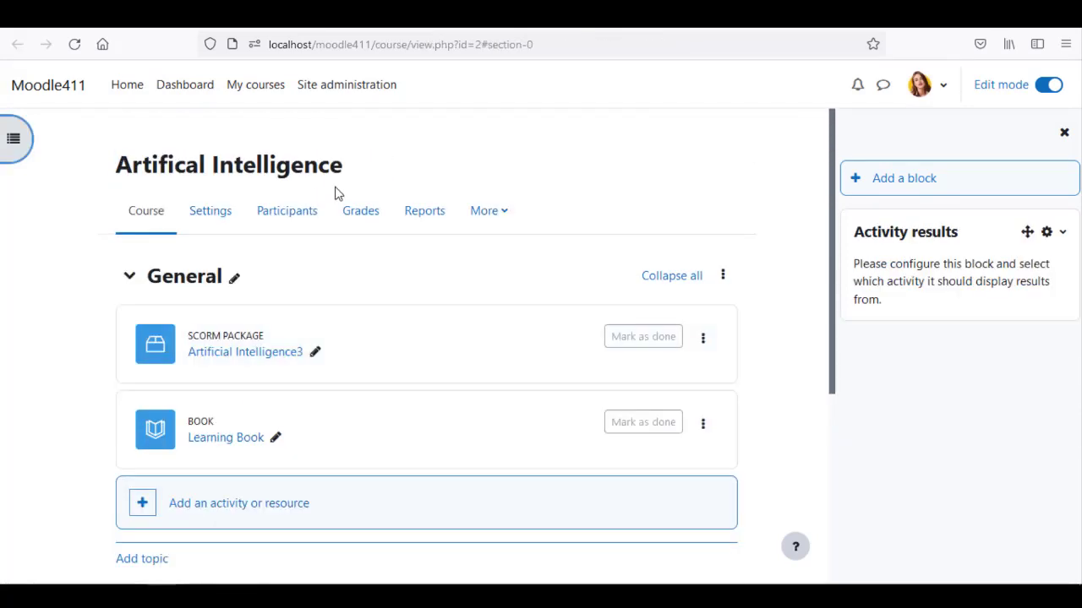
left_click(510, 221)
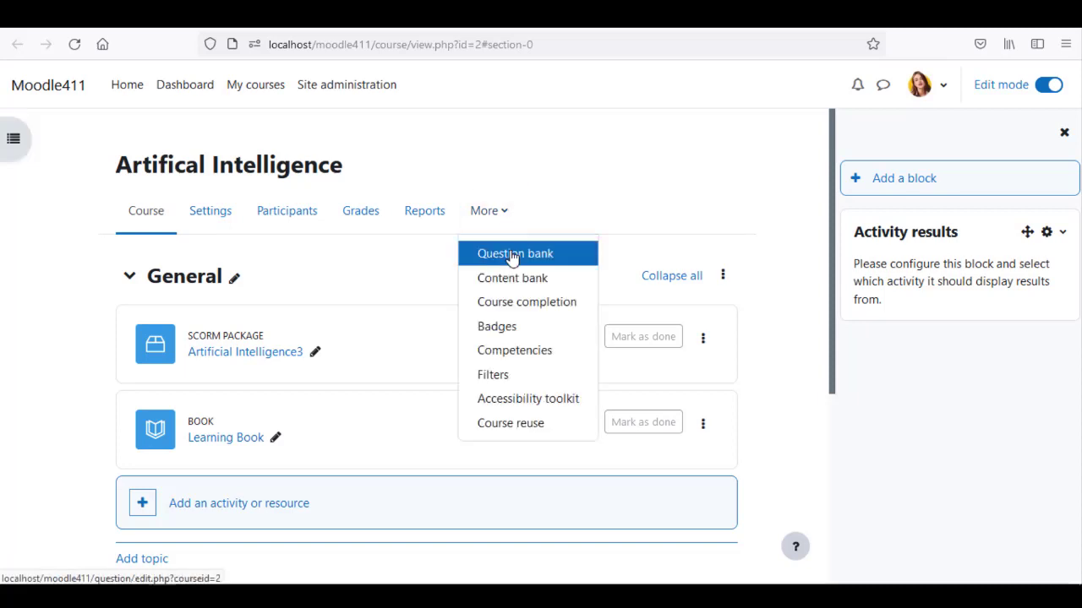
left_click(512, 253)
scroll(511, 254, "down", 2)
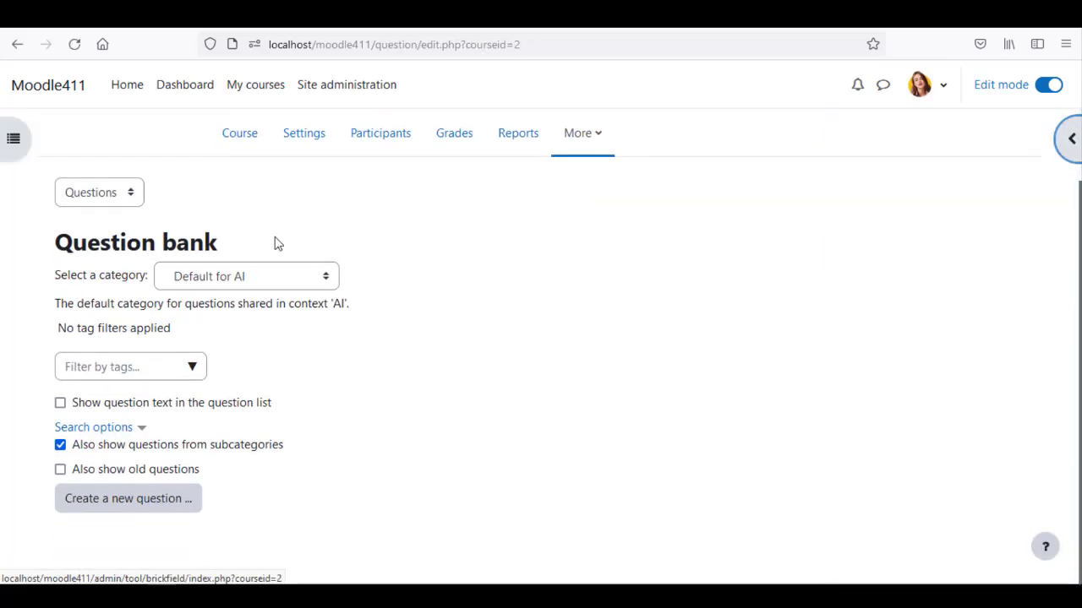
left_click(89, 199)
left_click(76, 246)
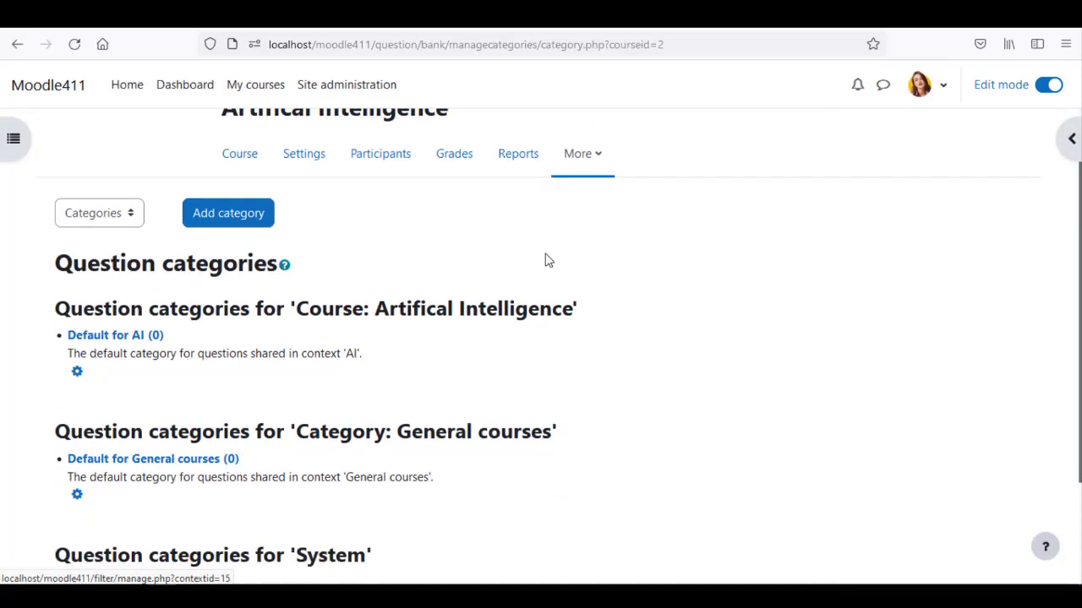
Step: Start a category under Default for AI named "Embeddable" with the info "This category questions will be available for only AI course modules."
scroll(545, 260, "down", 3)
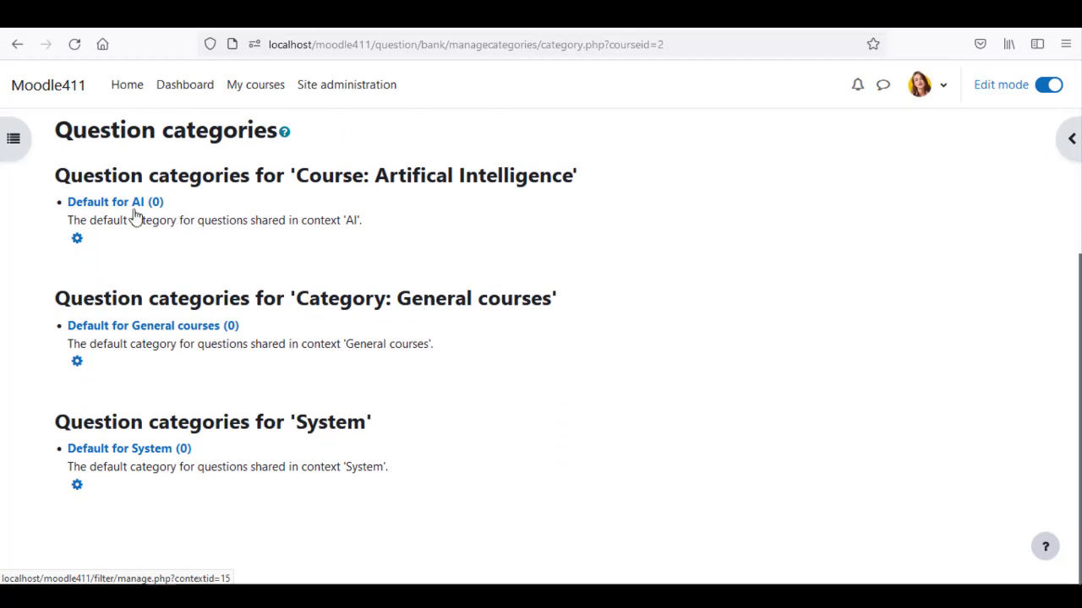
scroll(147, 239, "up", 2)
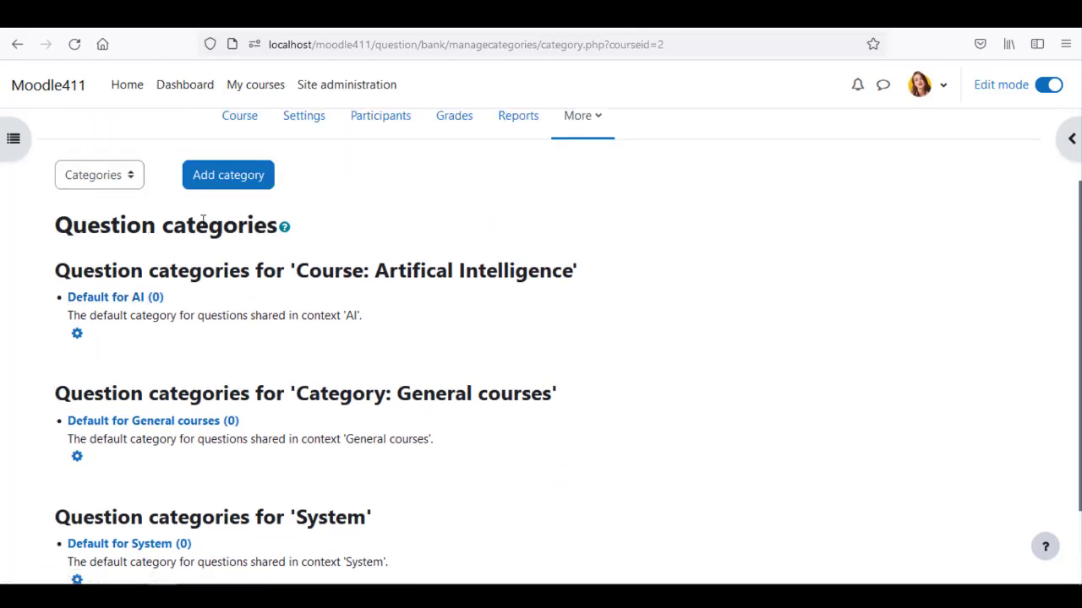
left_click(212, 185)
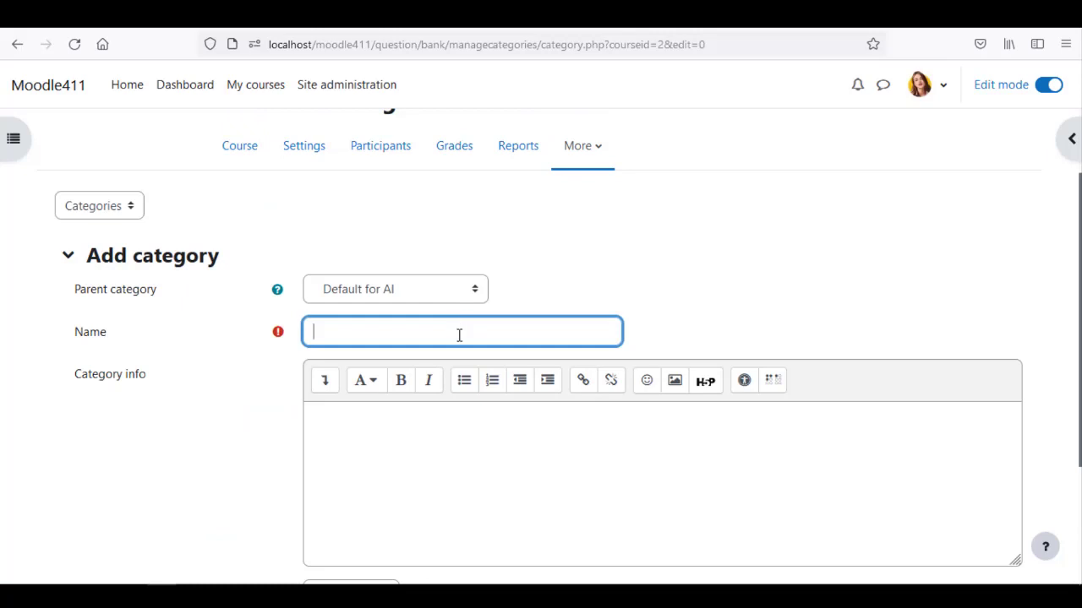
type("Embeddable")
left_click(463, 433)
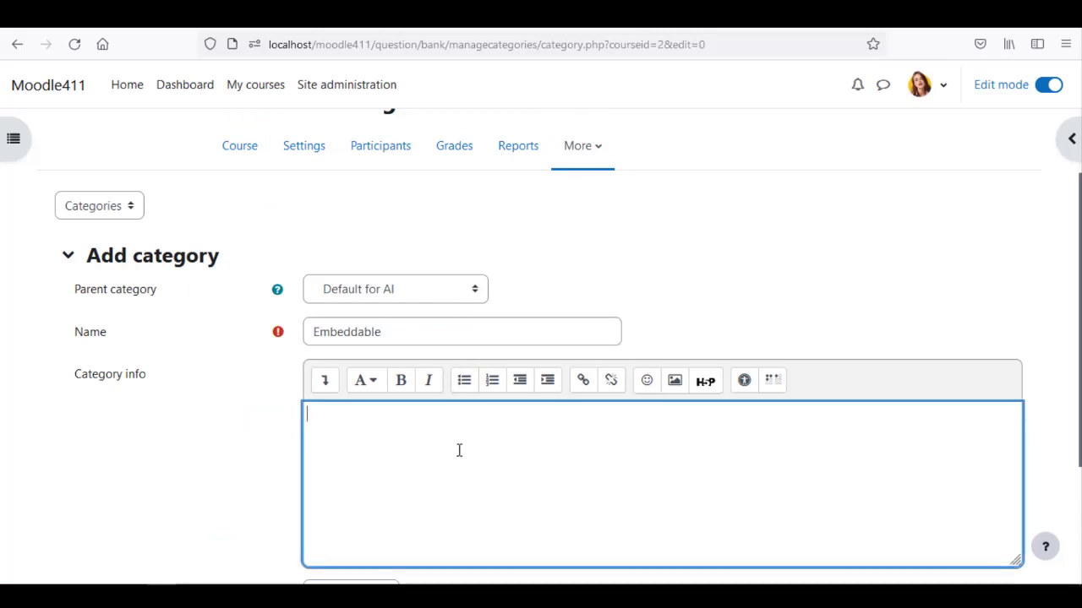
type("This category questions will be available for only AI course modules.")
Step: Set the new category's ID number to "Embeddable" and add the category
scroll(423, 507, "down", 2)
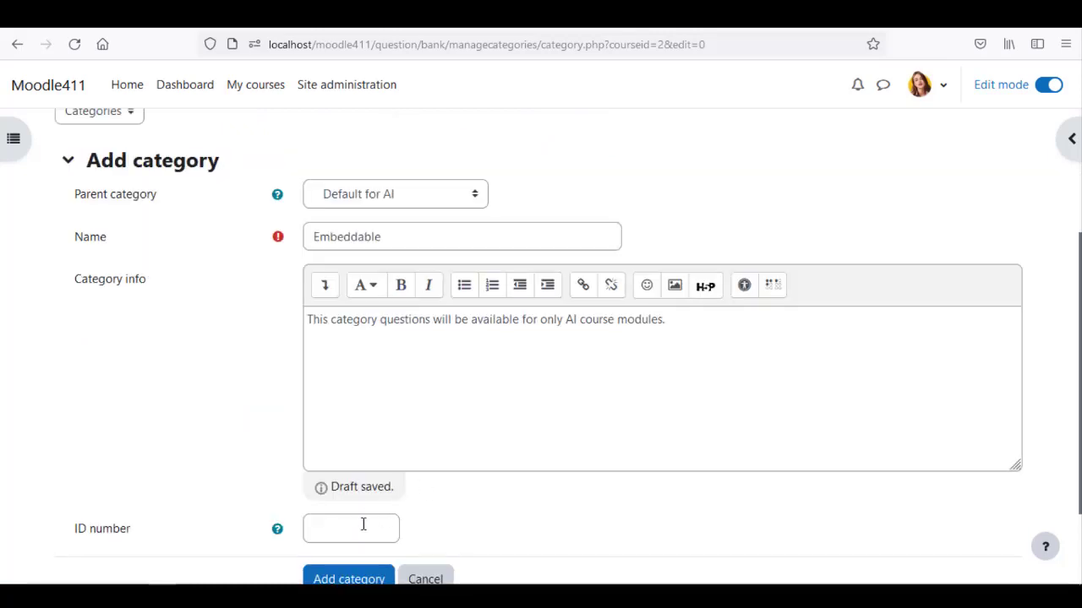
left_click(363, 524)
type("Embeddable")
scroll(343, 496, "down", 2)
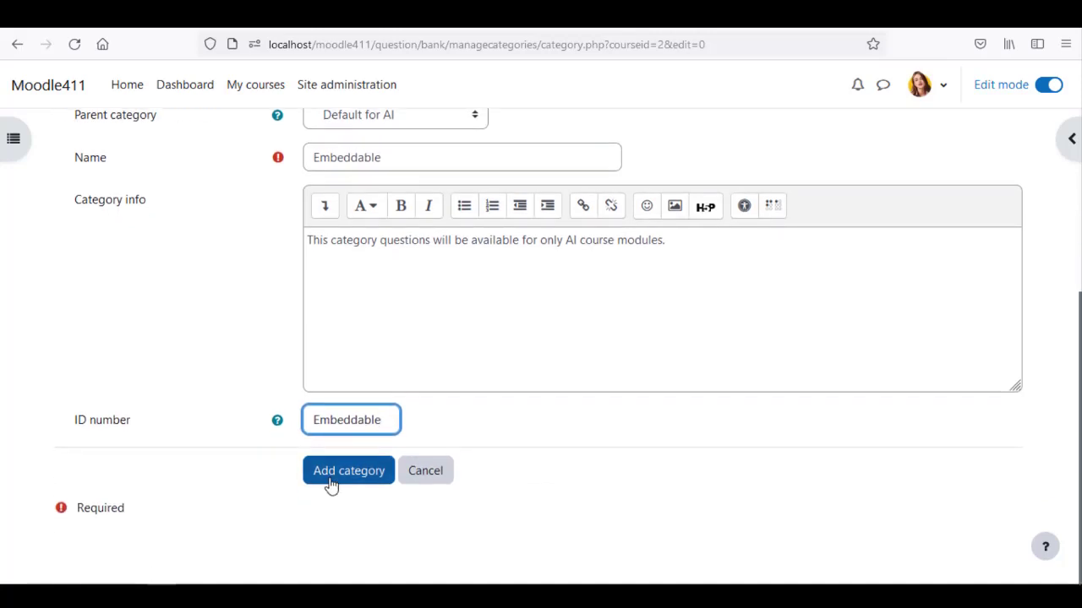
left_click(331, 484)
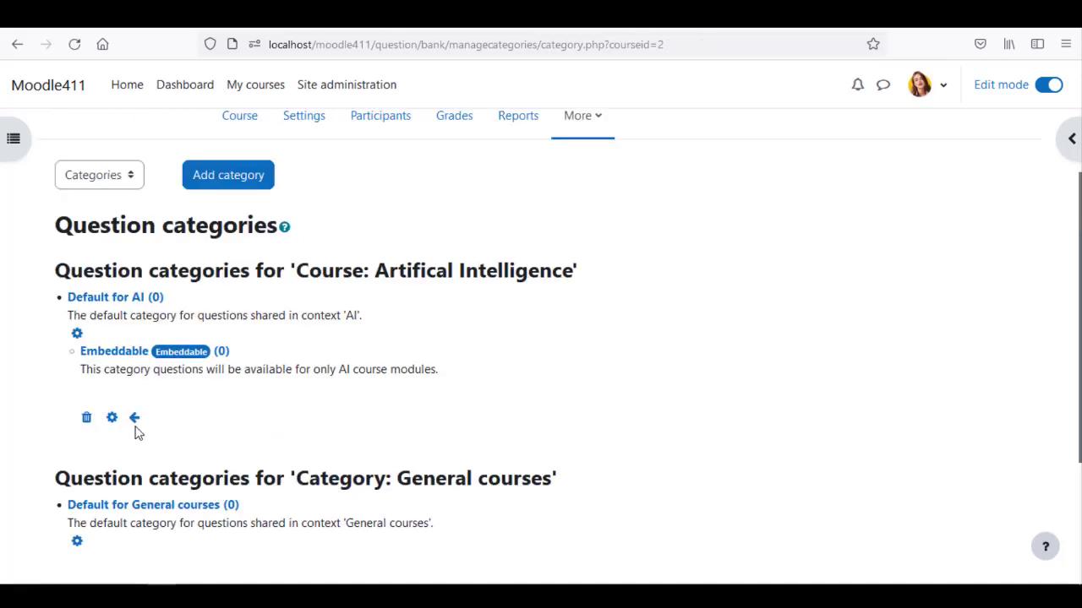
Step: Start a True/False question in the AI course's Embeddable category, named "Question", with the text "Is Moodle, an open source LMS?"
left_click(112, 354)
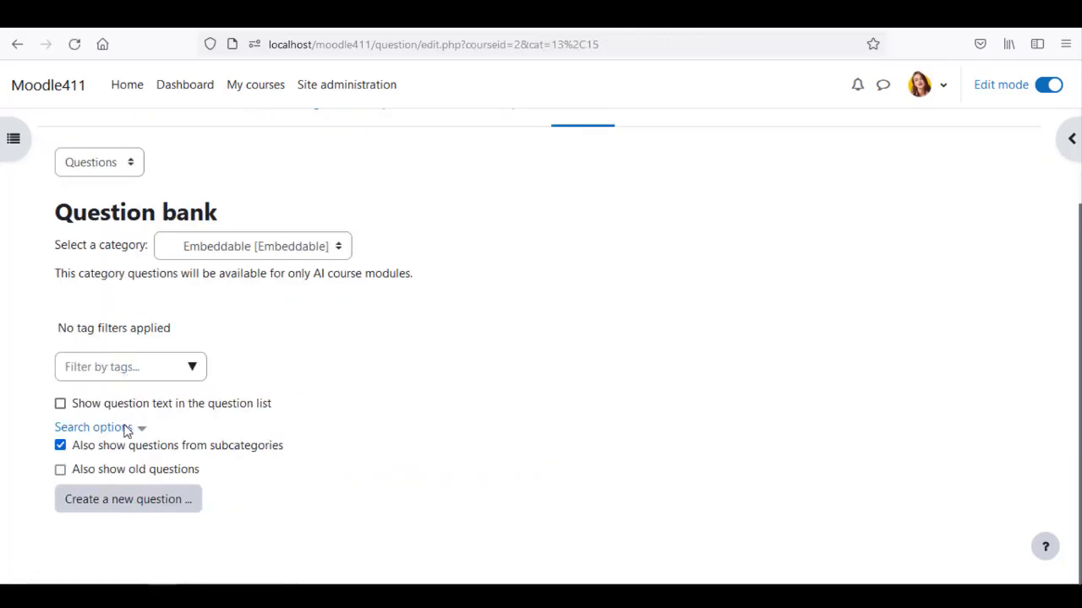
left_click(134, 507)
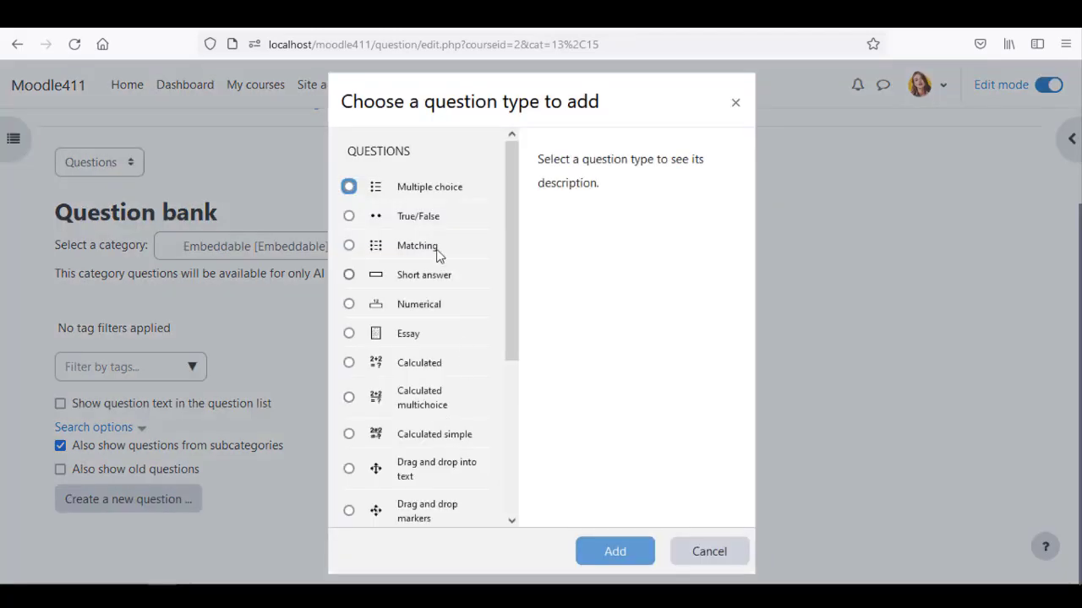
left_click(419, 218)
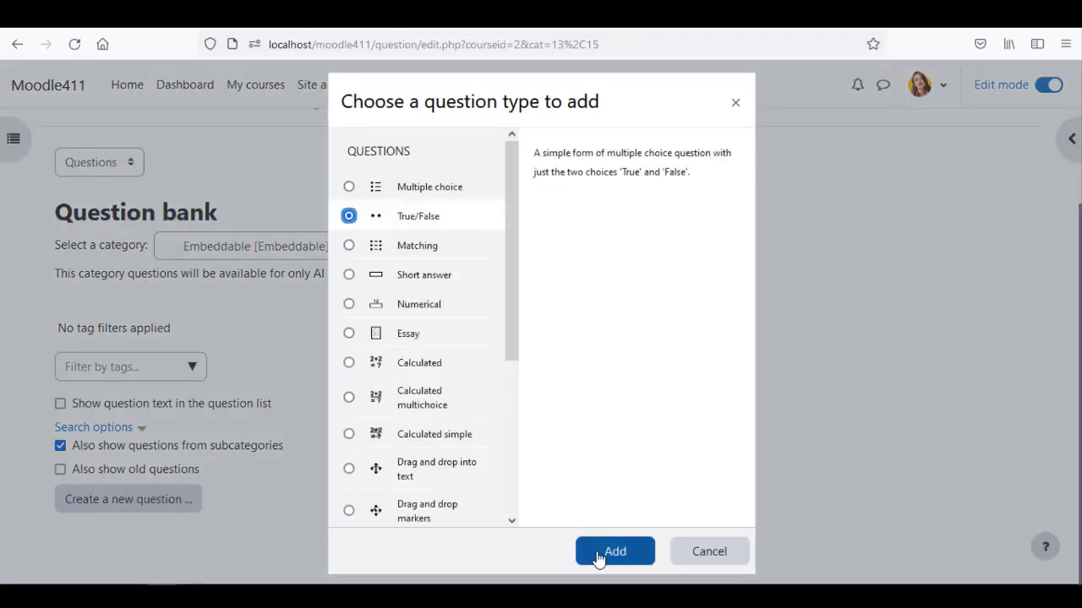
left_click(596, 551)
left_click(382, 409)
type("Is Moodle, an open source LMS?")
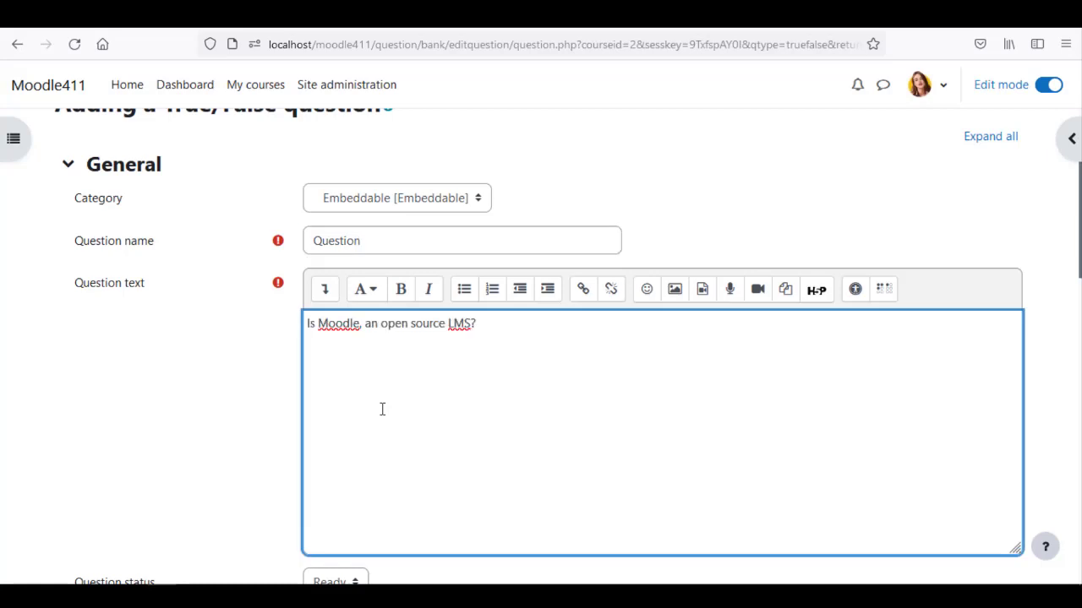
Step: Set the question's ID number to E001 and its correct answer to True
scroll(382, 409, "down", 5)
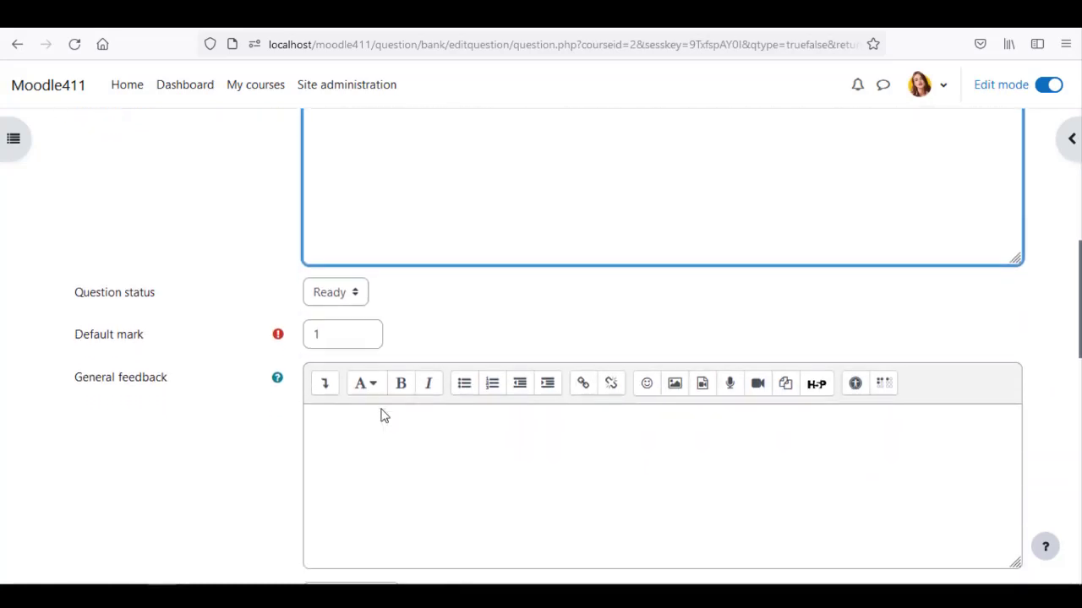
scroll(382, 410, "down", 1)
left_click(340, 414)
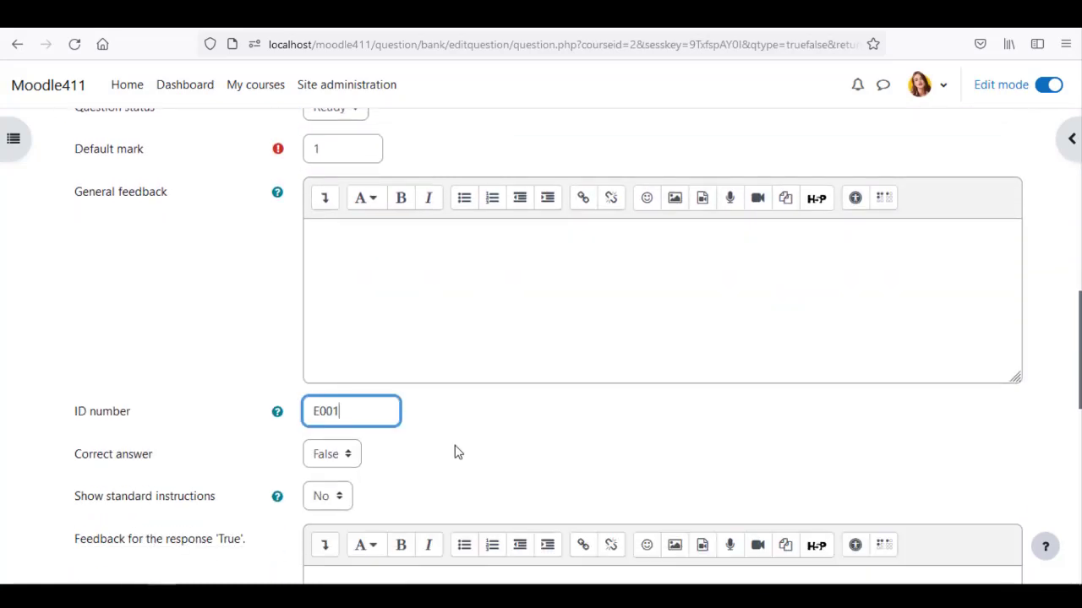
scroll(457, 452, "down", 1)
left_click(339, 359)
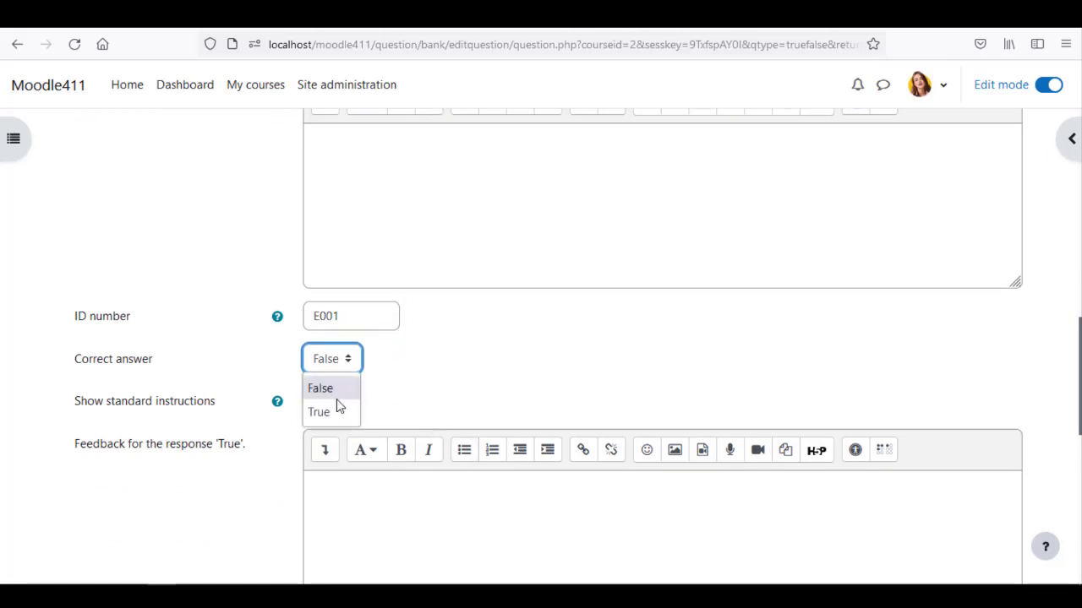
left_click(334, 412)
Step: Enter "Good Answer" as the feedback for the response 'True' and save the question
scroll(447, 413, "down", 1)
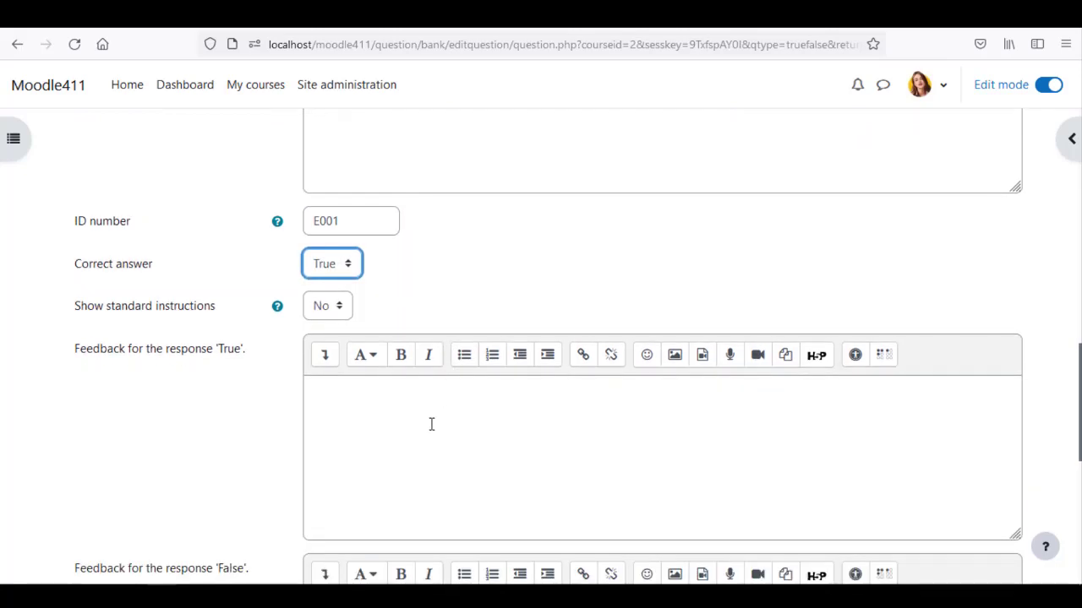
left_click(431, 424)
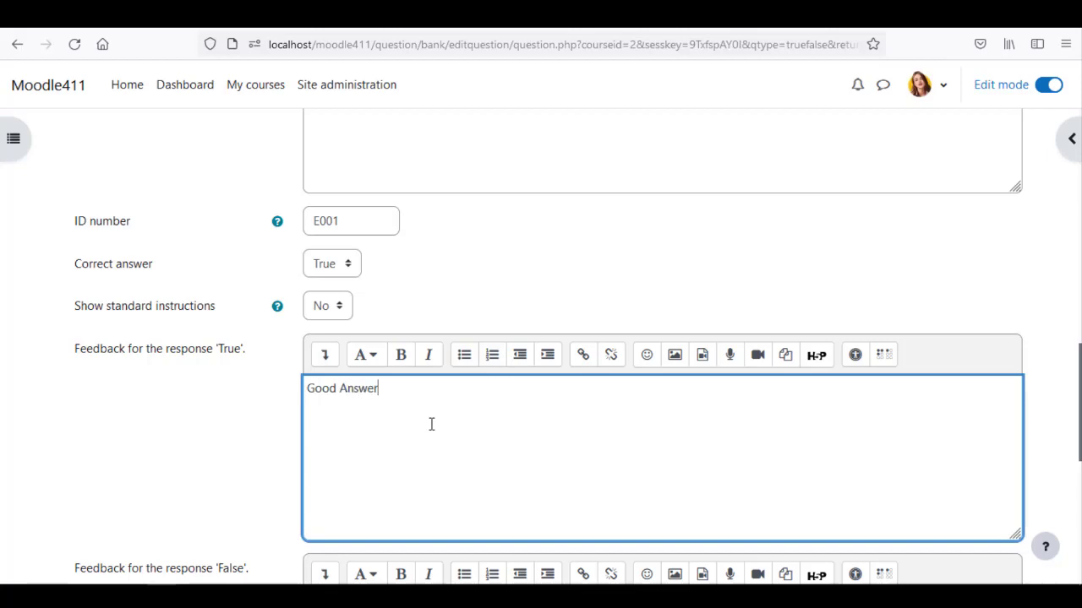
scroll(431, 425, "down", 5)
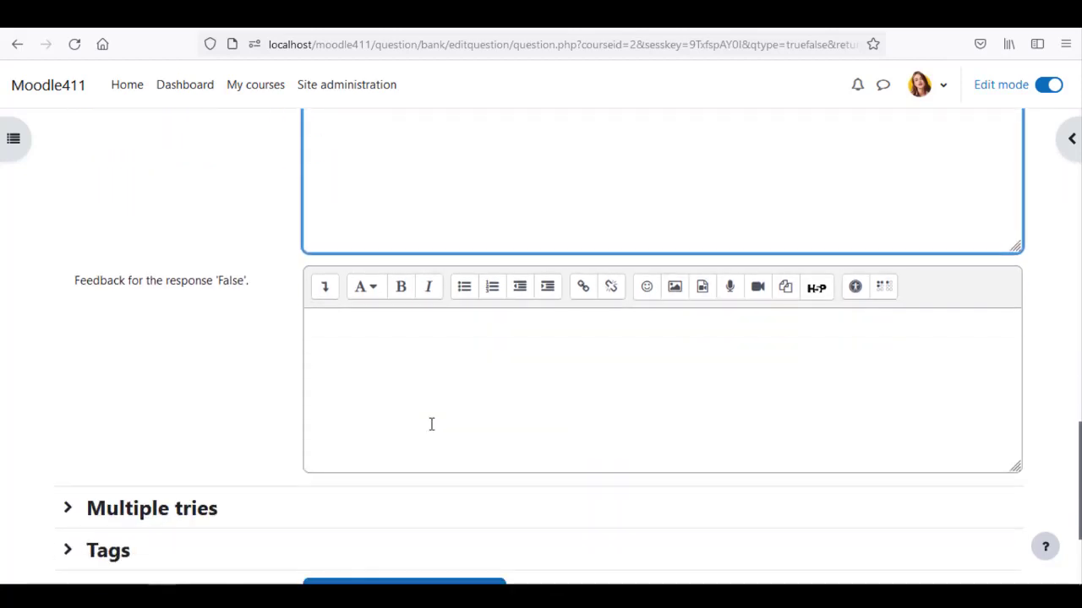
left_click(348, 470)
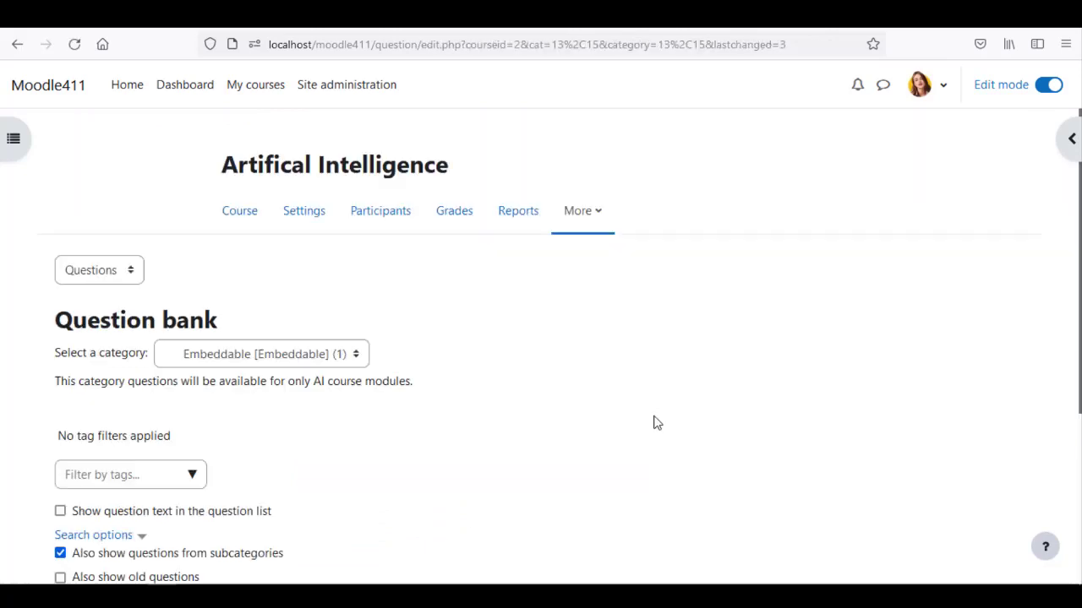
Step: Check the saved question in the question bank and the Embeddable category in the course's question categories
scroll(423, 384, "down", 2)
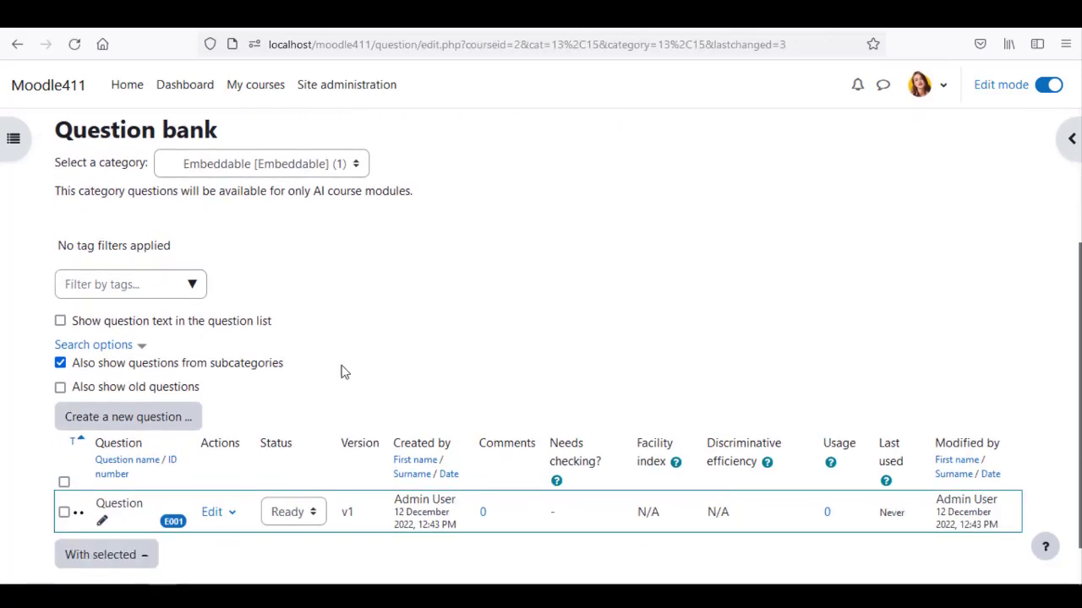
scroll(174, 214, "up", 2)
left_click(113, 177)
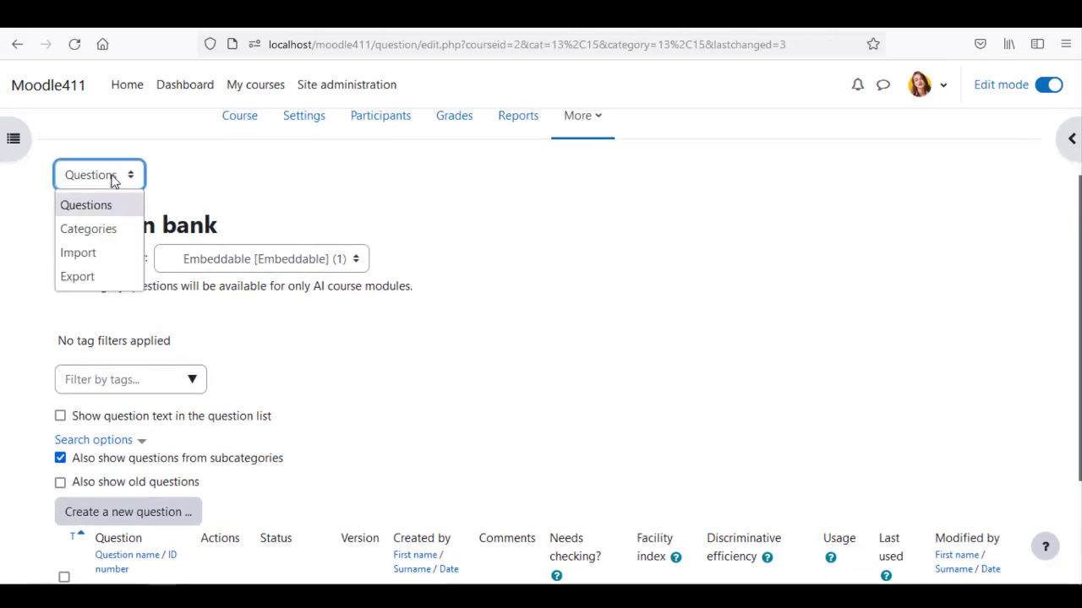
left_click(111, 229)
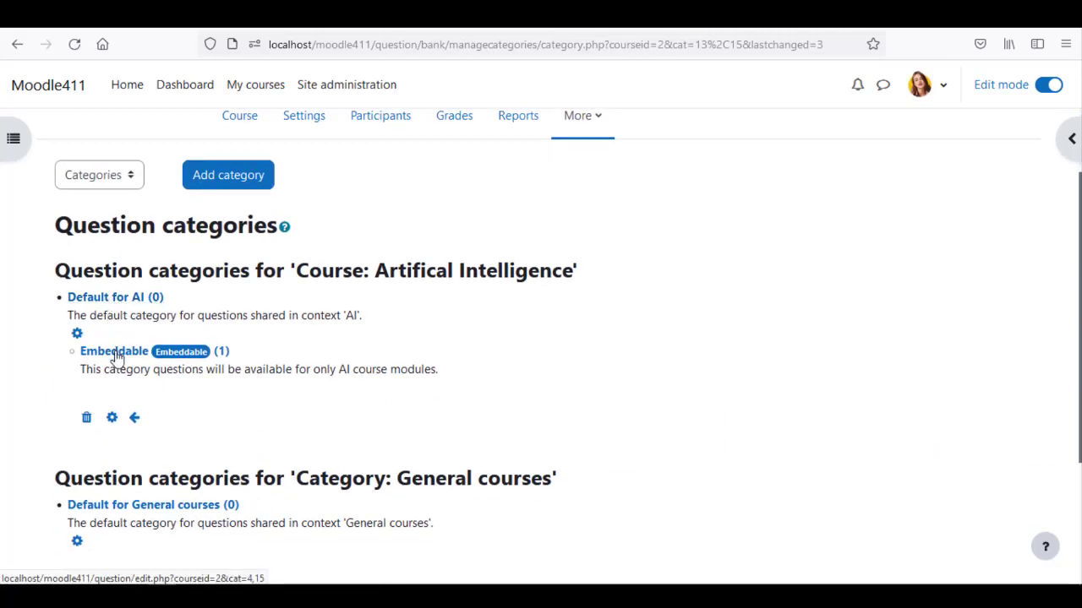
scroll(295, 350, "up", 2)
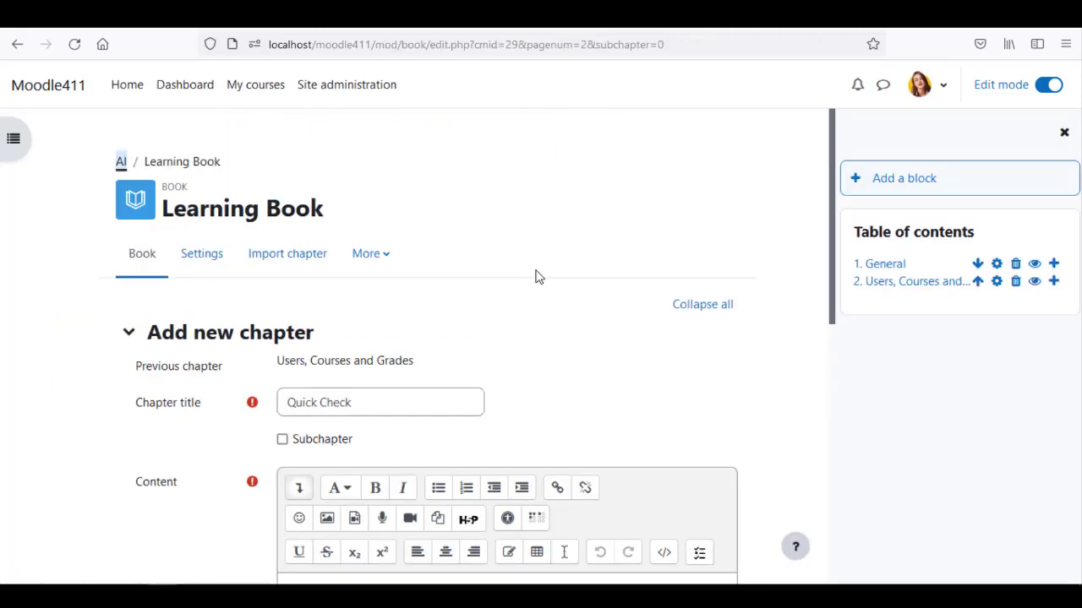
Step: Switch back to the Learning Book's new chapter form, reload it discarding unsaved entries, and title the chapter "Quick Check"
left_click(74, 53)
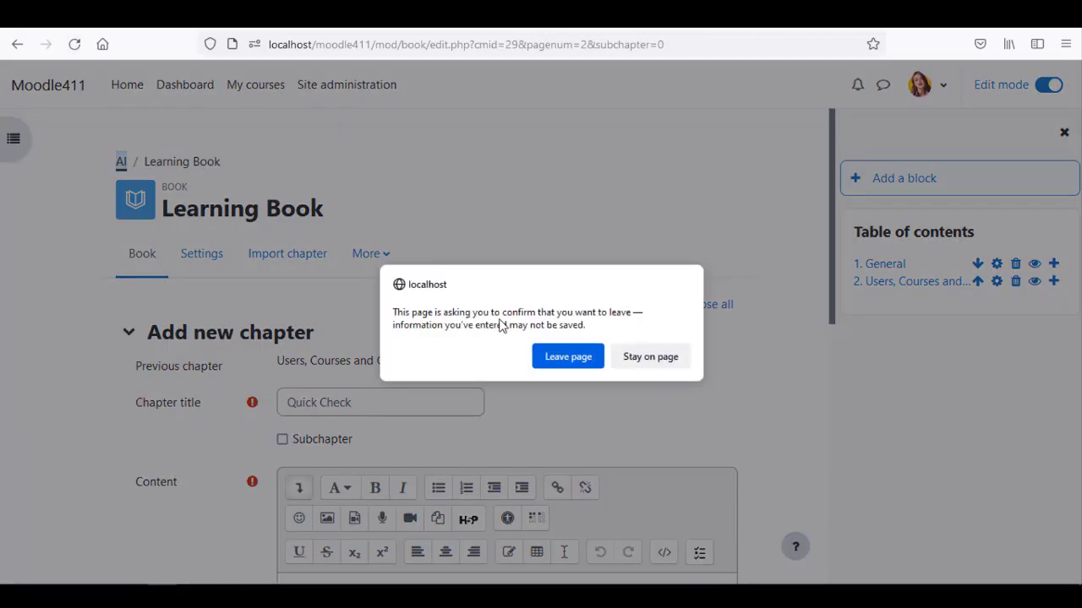
key("Return")
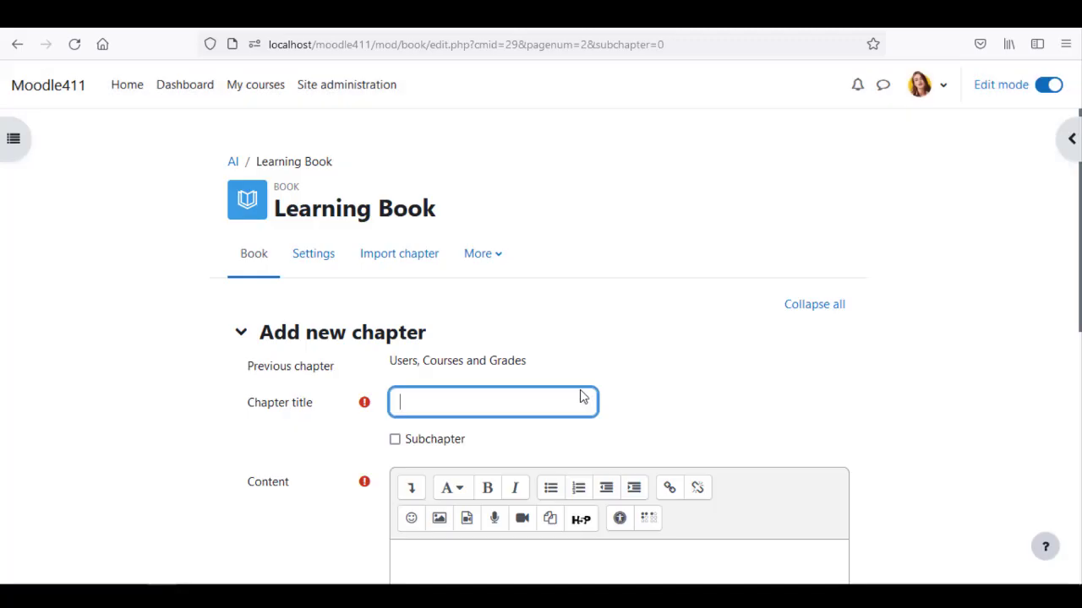
type("Quick Check")
Step: Embed the question E001 from the Embeddable category in the Quick Check chapter's content
scroll(684, 406, "down", 2)
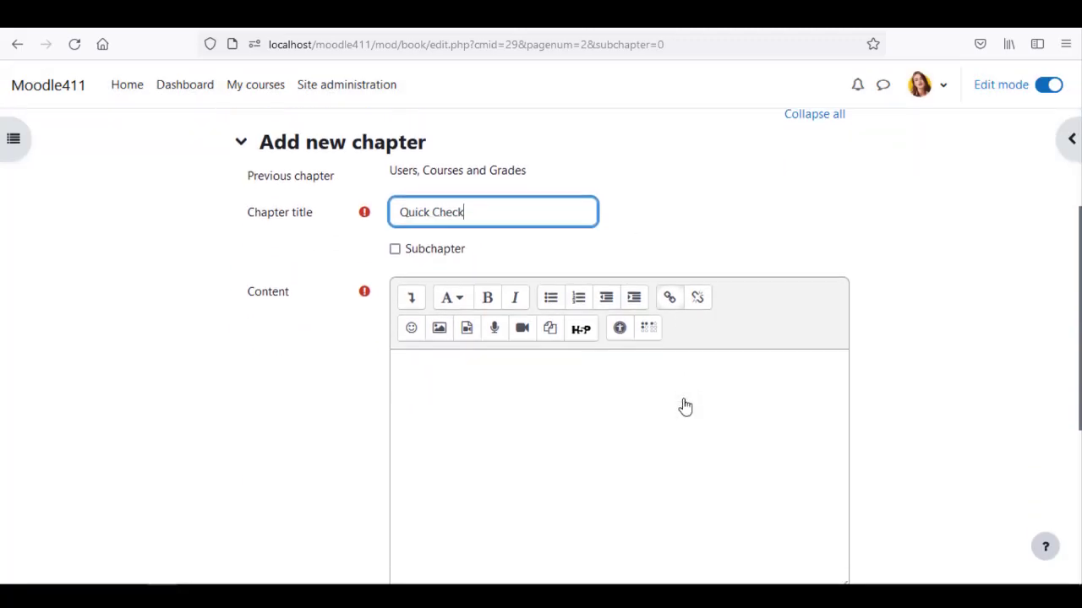
left_click(414, 300)
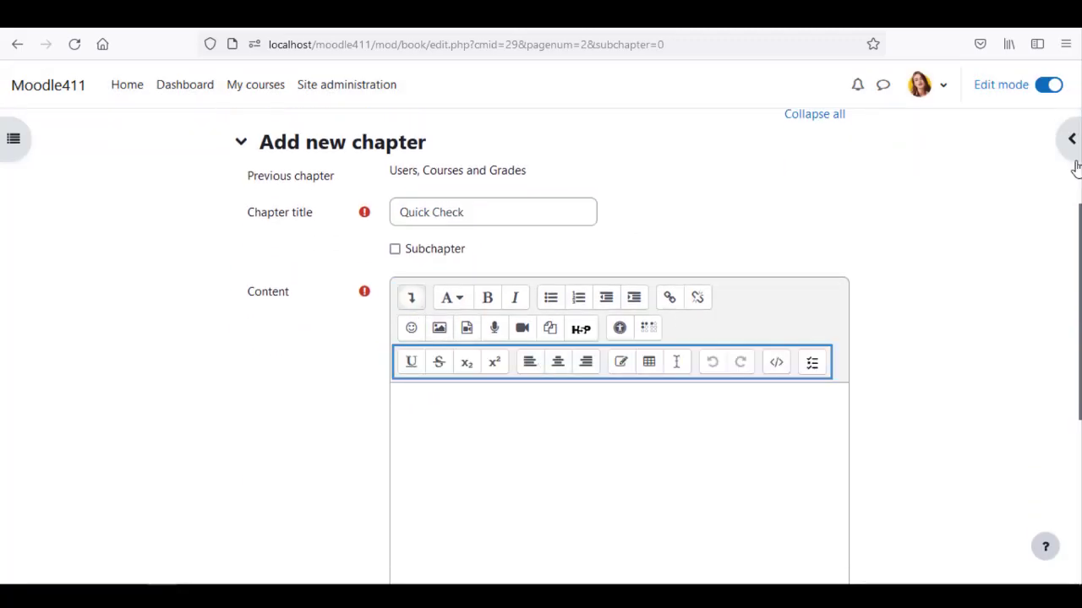
left_click(1071, 139)
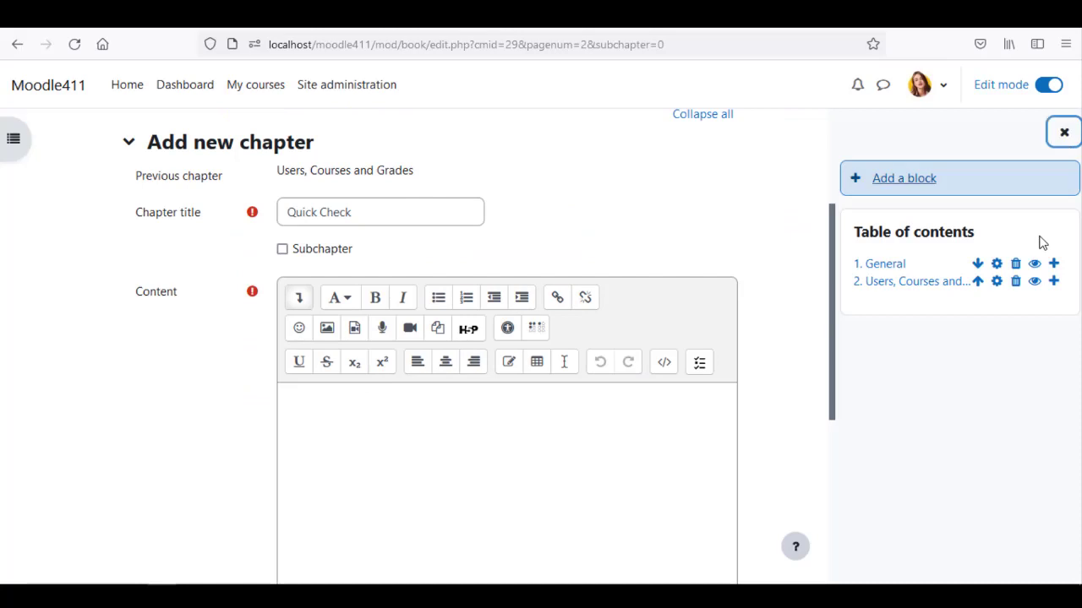
left_click(700, 366)
left_click(572, 286)
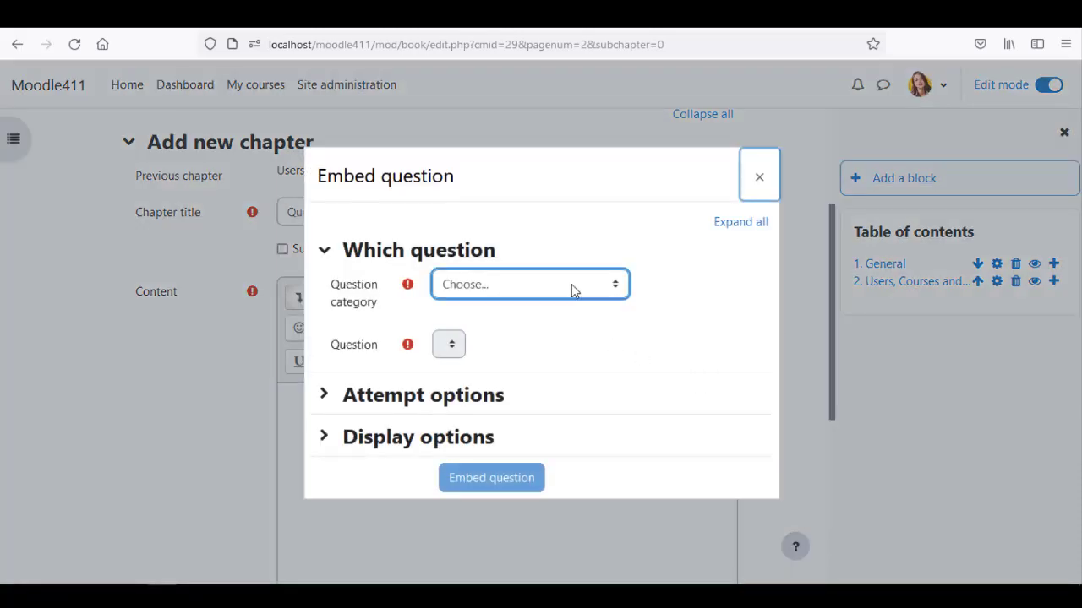
left_click(569, 337)
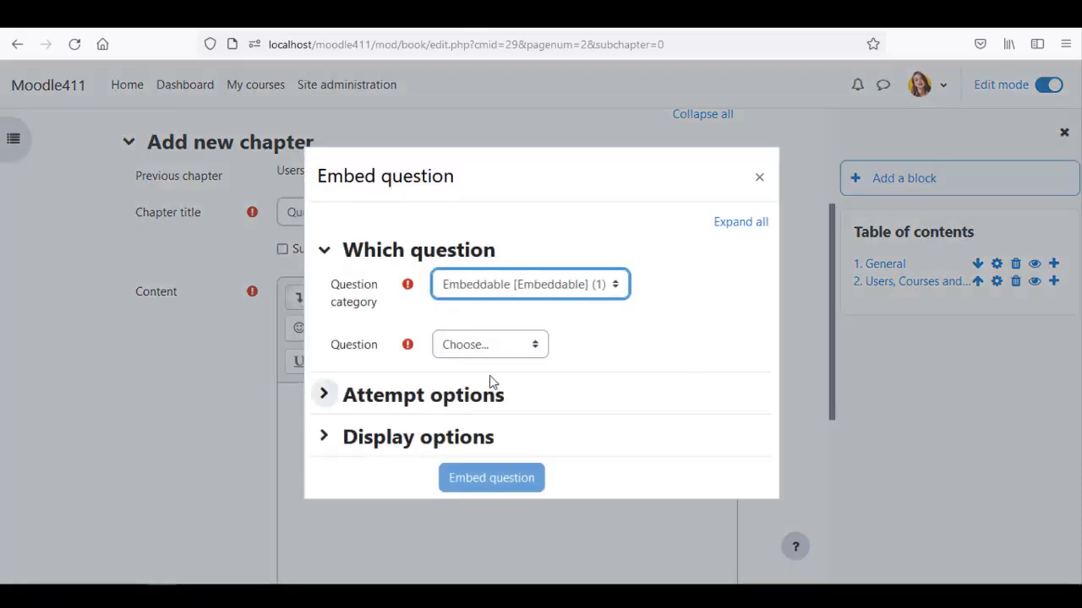
left_click(471, 348)
left_click(478, 397)
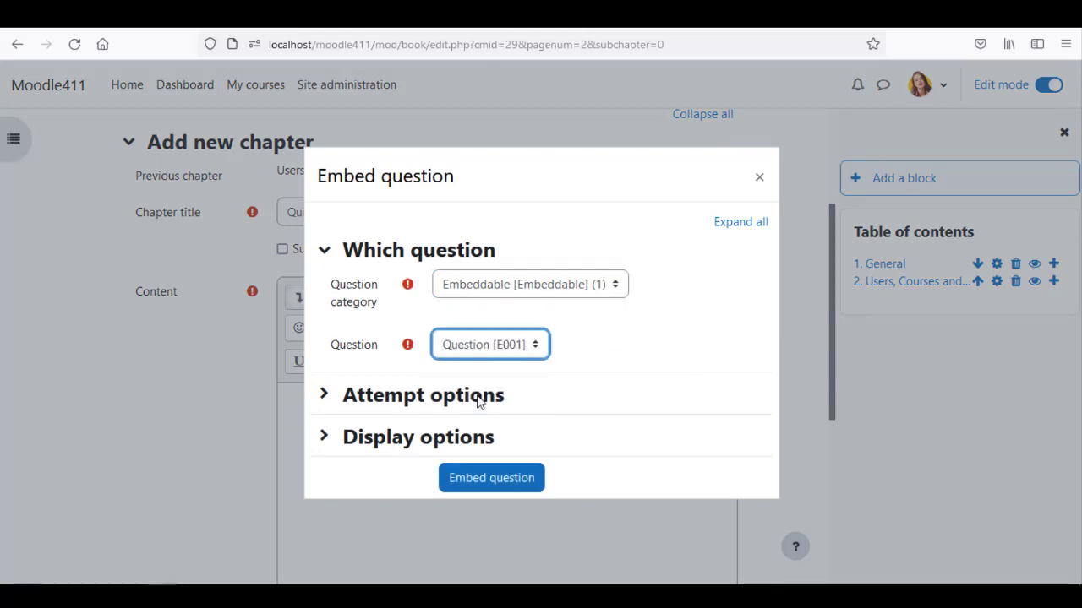
left_click(483, 479)
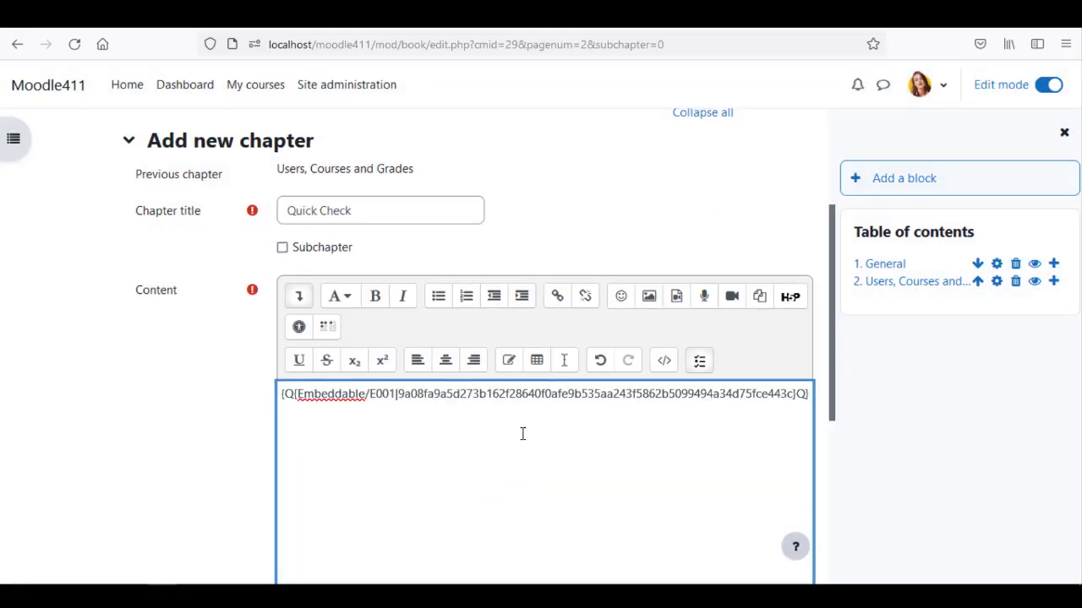
Step: Save the Quick Check chapter and view the embedded question in the book
scroll(521, 434, "down", 3)
left_click(341, 520)
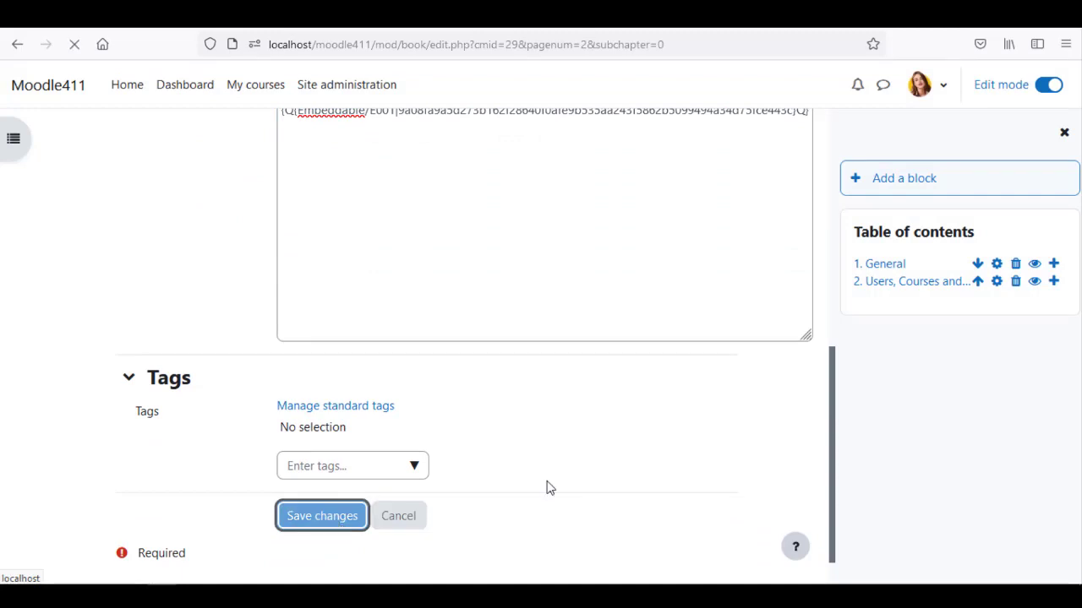
scroll(547, 488, "down", 2)
scroll(546, 488, "down", 2)
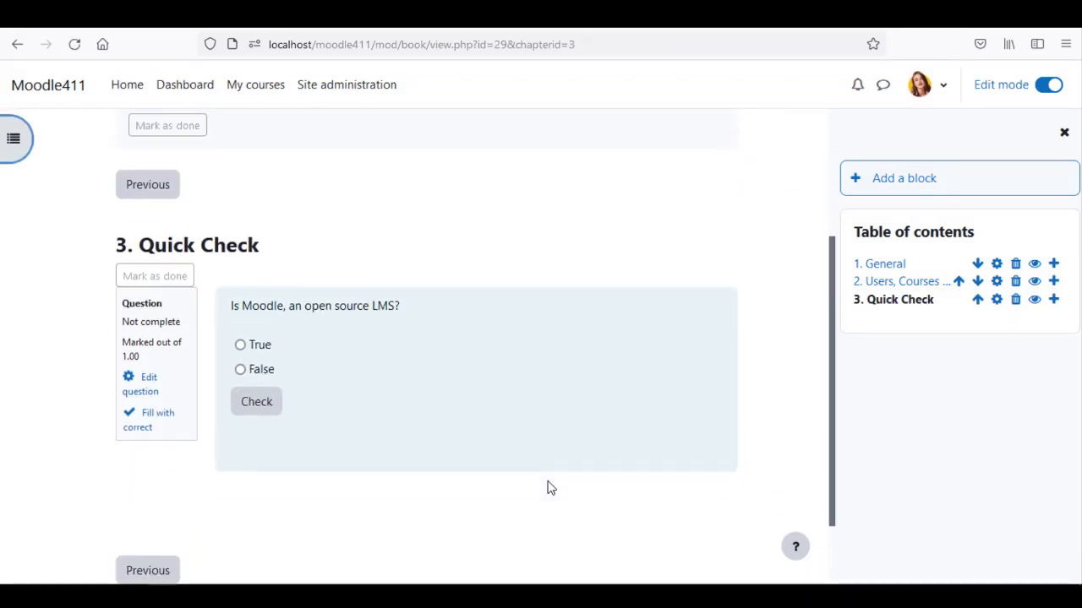
scroll(547, 488, "up", 4)
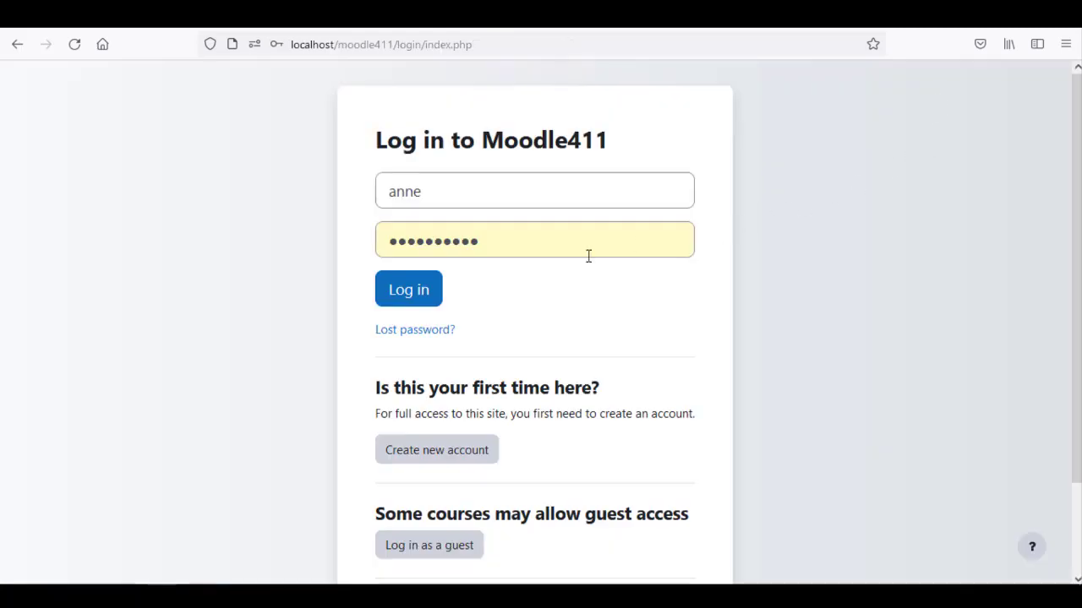
Step: Log in with the student account, open the Quick Check page on the site home, and check the answer moodlelib.php
left_click(422, 297)
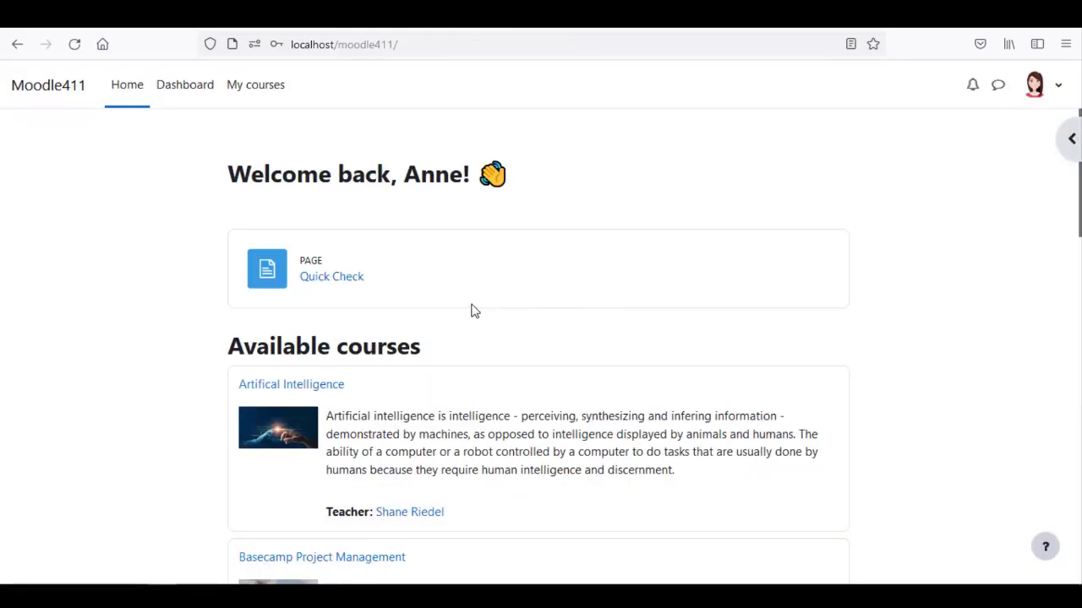
left_click(342, 278)
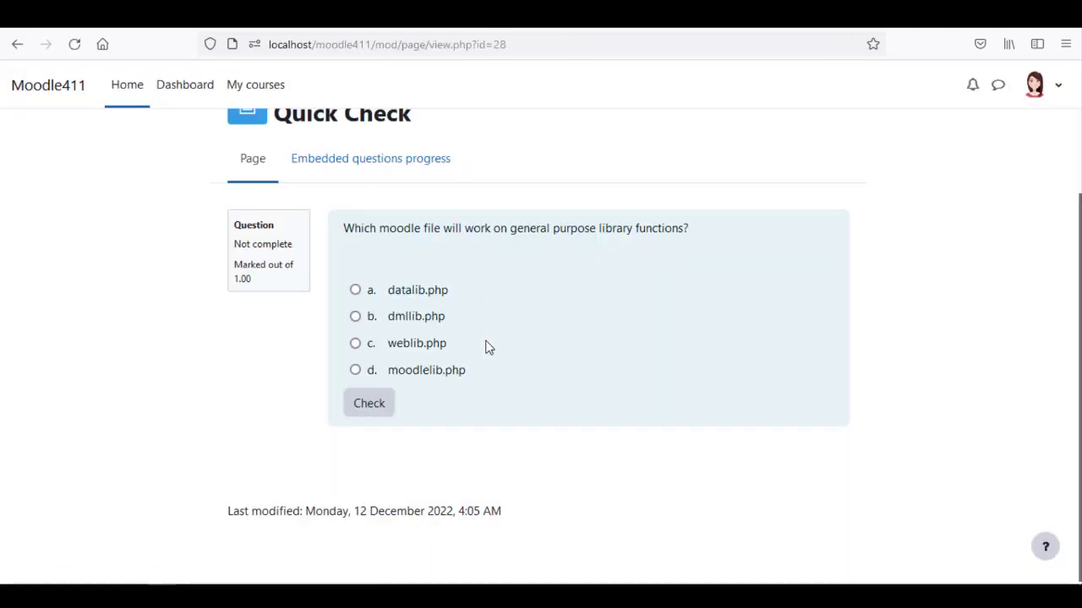
left_click(355, 370)
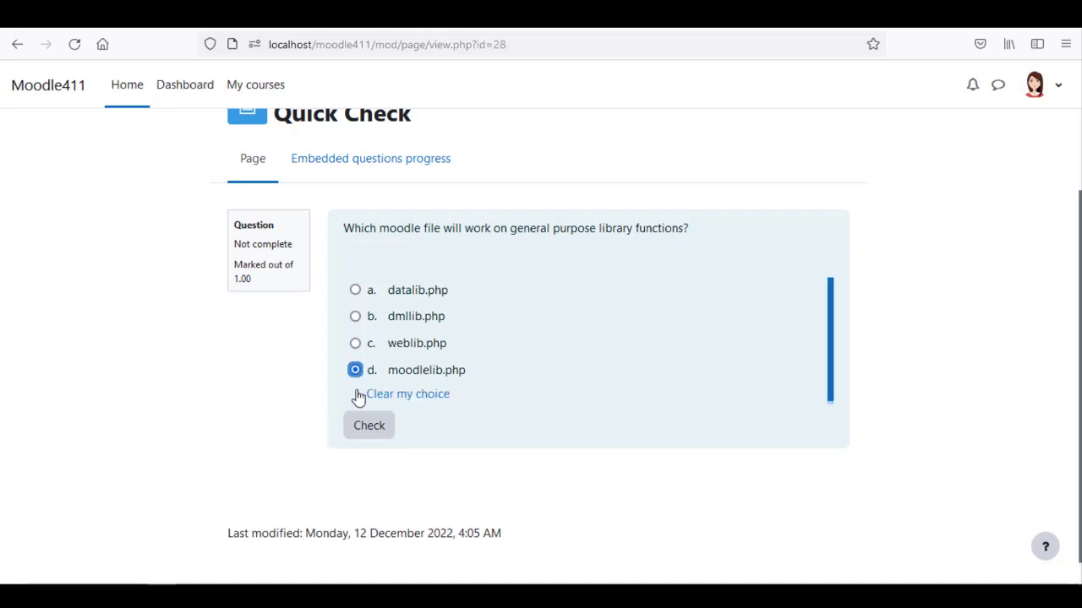
left_click(359, 427)
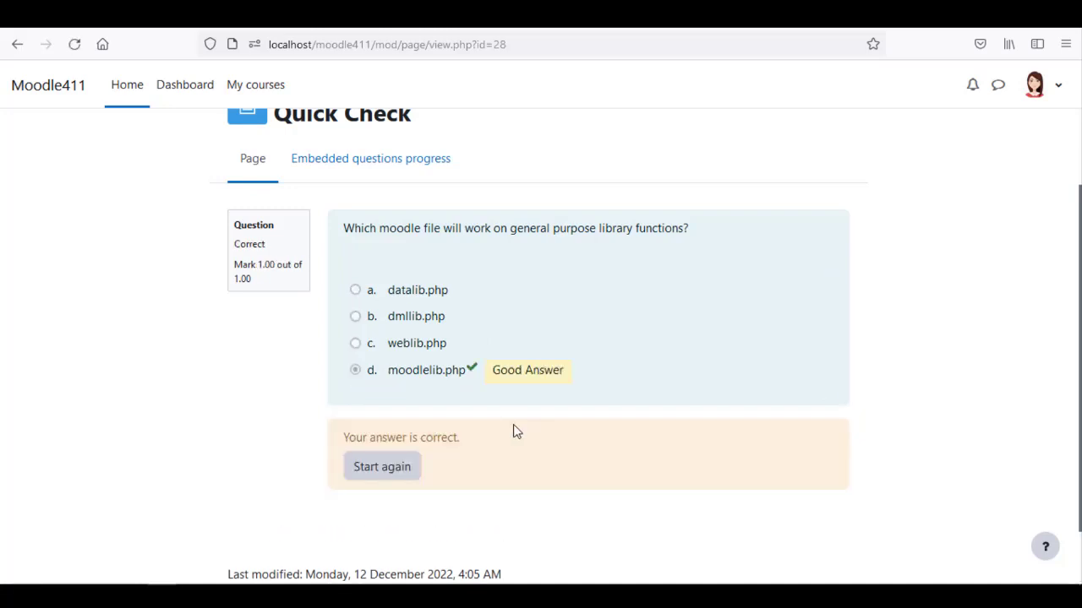
Step: Review the Quick Check page's embedded questions progress report, including the latest attempt status, and return to the site home
scroll(513, 424, "up", 2)
left_click(363, 269)
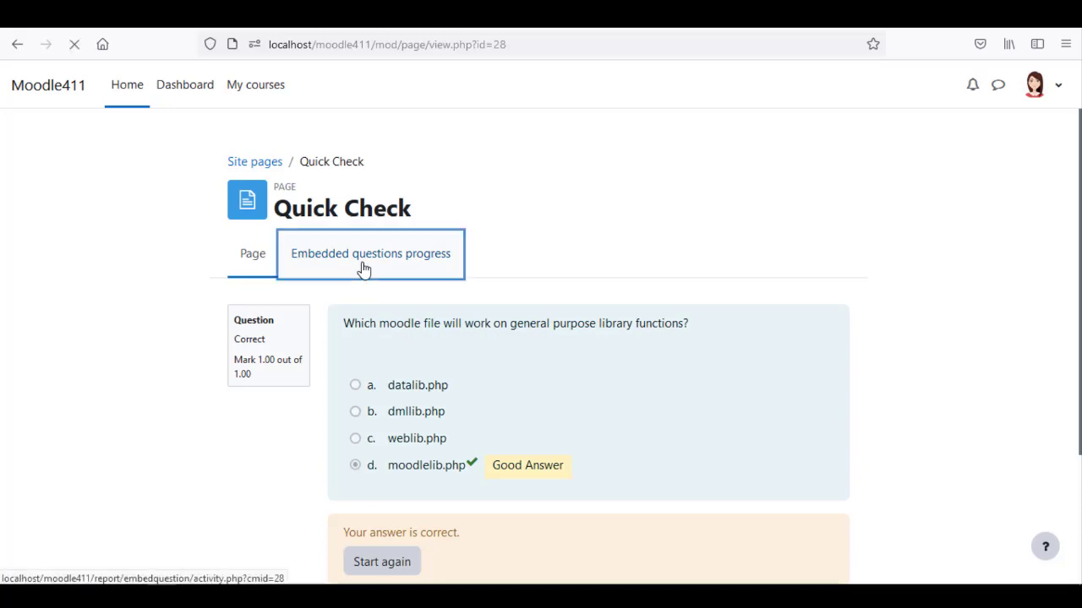
scroll(519, 291, "down", 3)
scroll(519, 288, "down", 2)
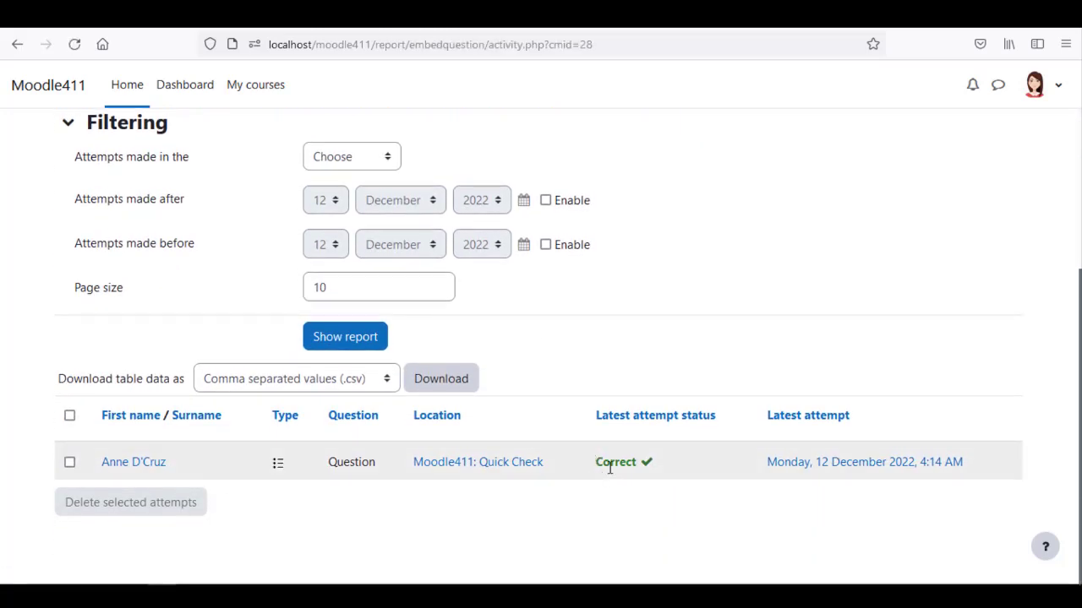
scroll(556, 425, "up", 5)
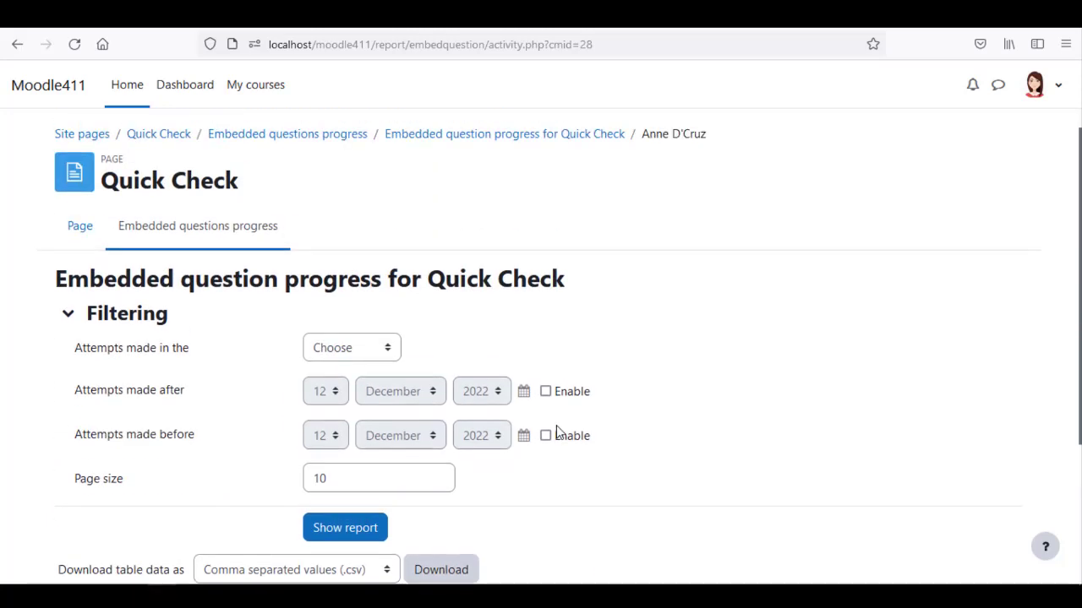
left_click(121, 100)
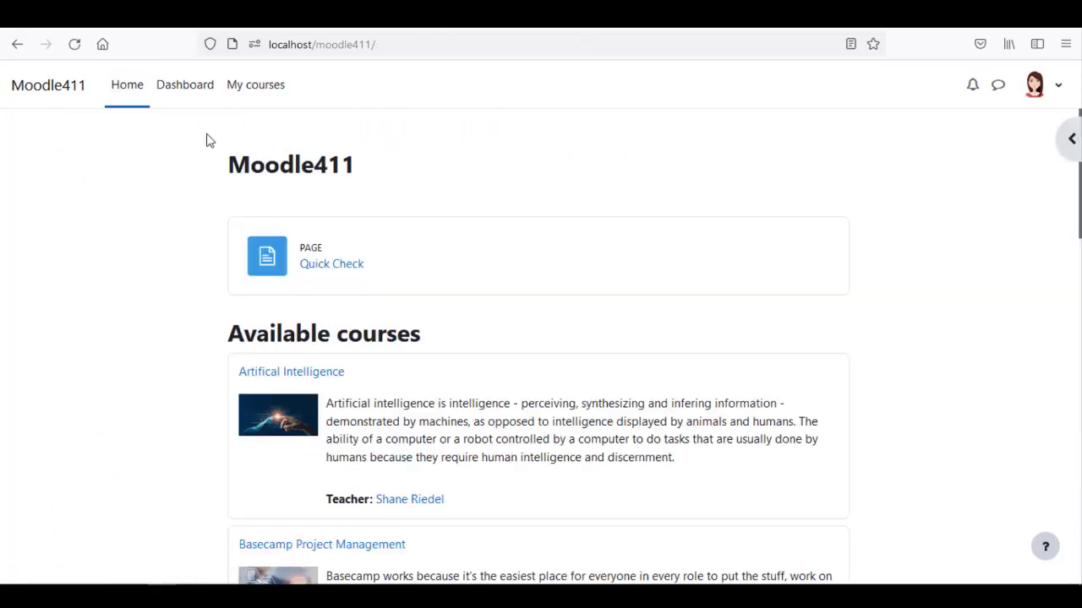
Step: Open the Learning Book in the Artifical Intelligence course and page through its chapters to Quick Check
left_click(262, 373)
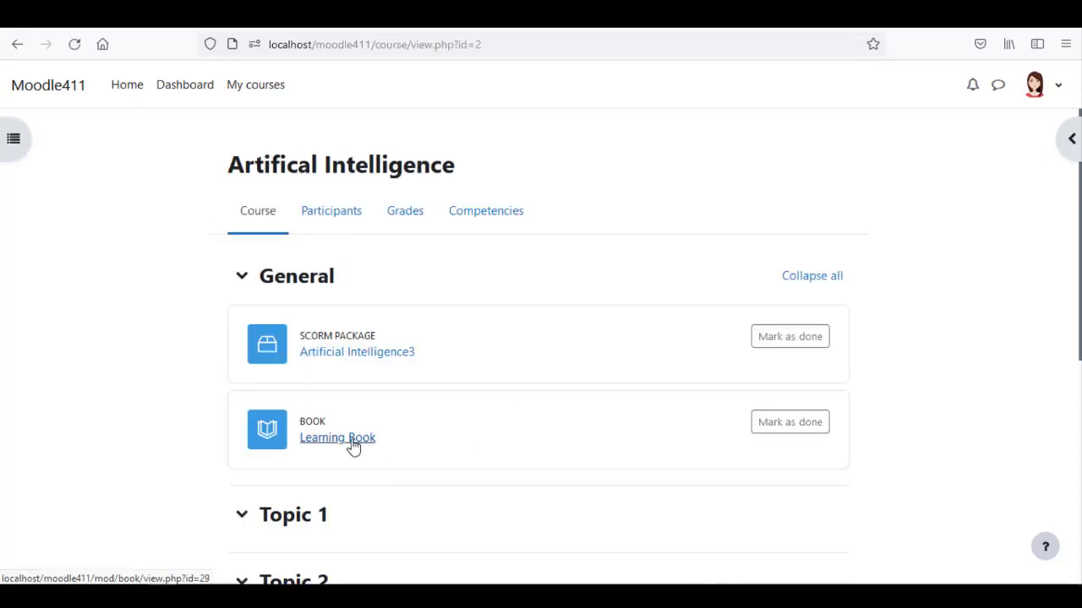
left_click(353, 439)
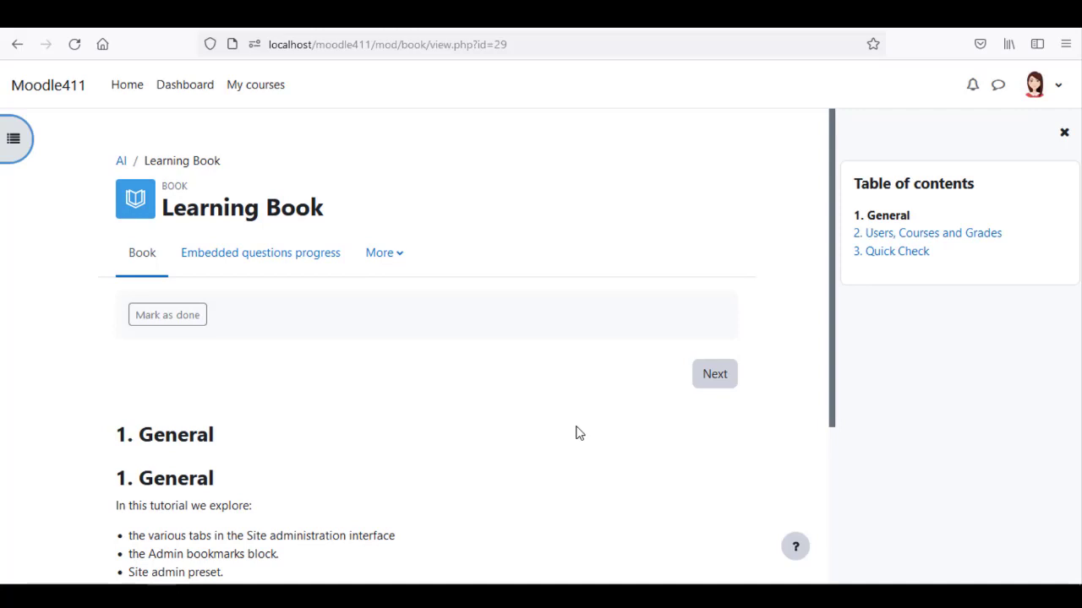
scroll(711, 525, "down", 3)
left_click(709, 514)
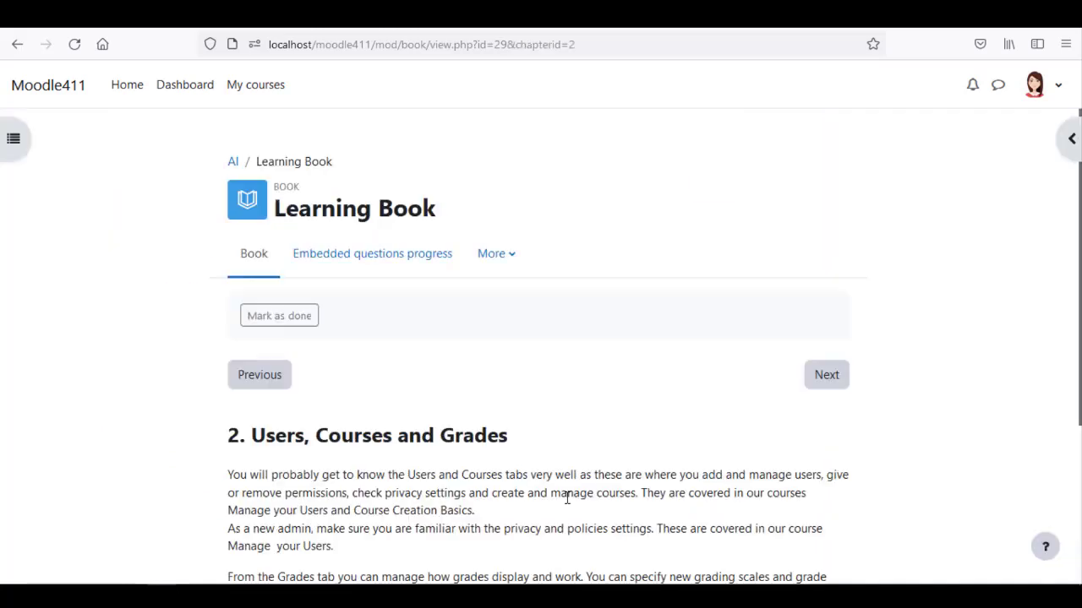
scroll(626, 532, "down", 2)
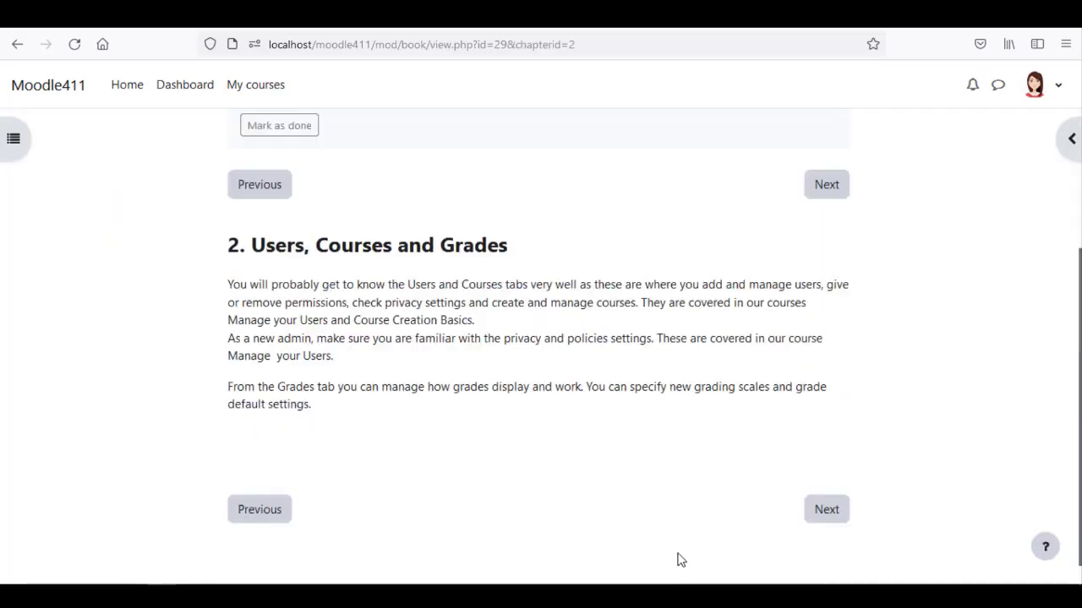
left_click(817, 514)
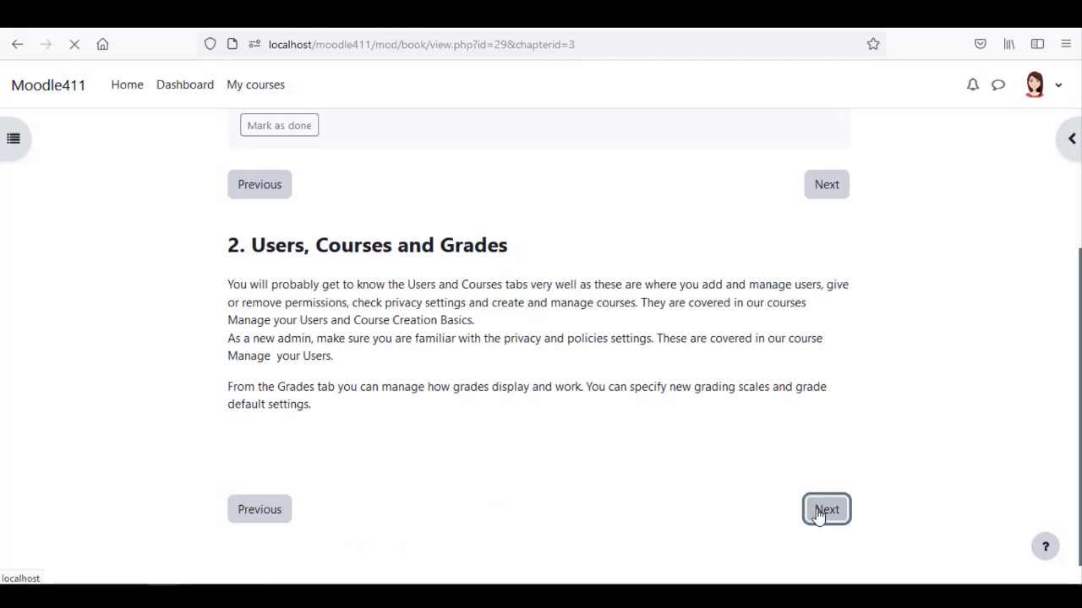
Step: Check the answer True for the embedded question in the Quick Check chapter and mark the Learning Book as done
scroll(761, 452, "down", 1)
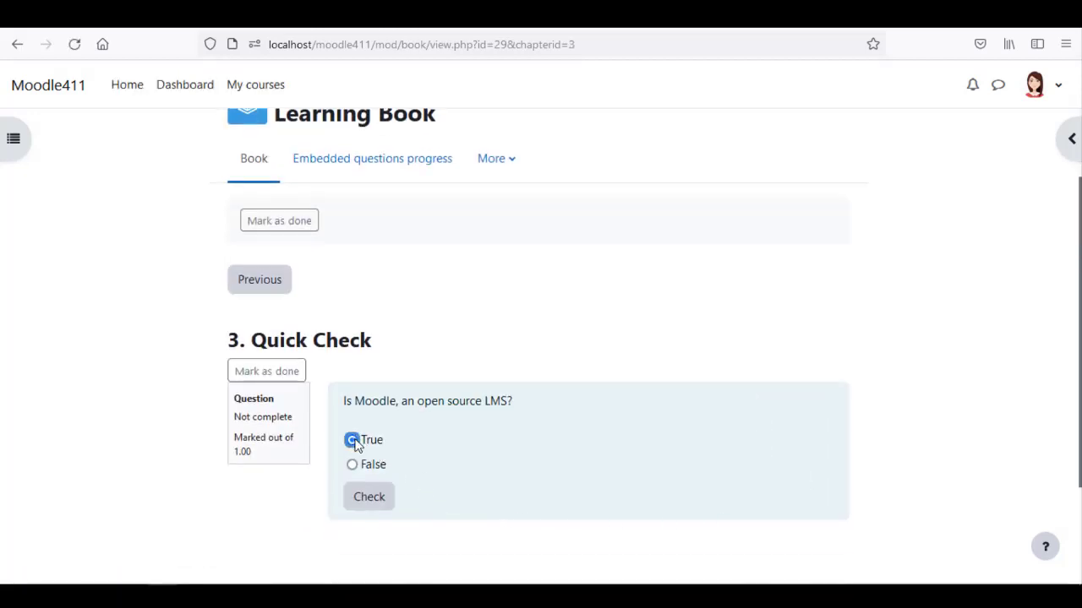
left_click(368, 500)
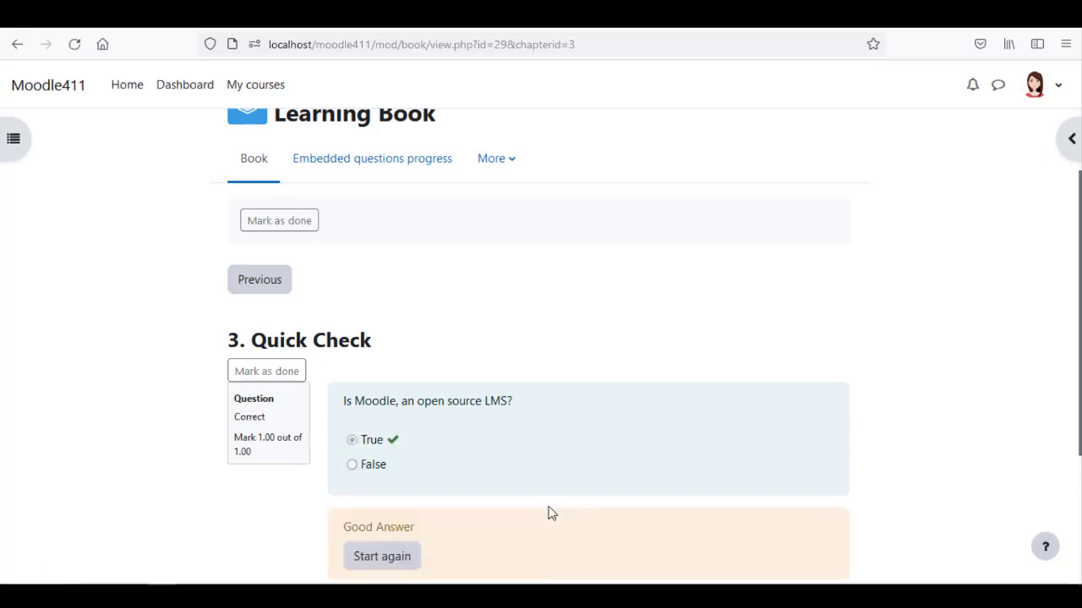
scroll(548, 513, "down", 1)
scroll(548, 513, "down", 1)
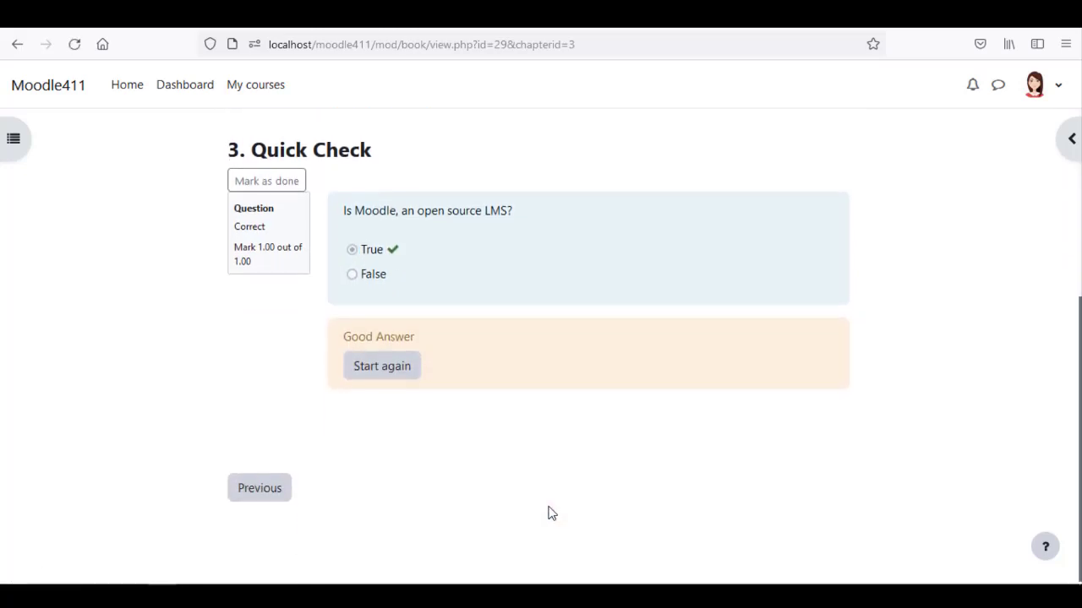
scroll(548, 513, "up", 2)
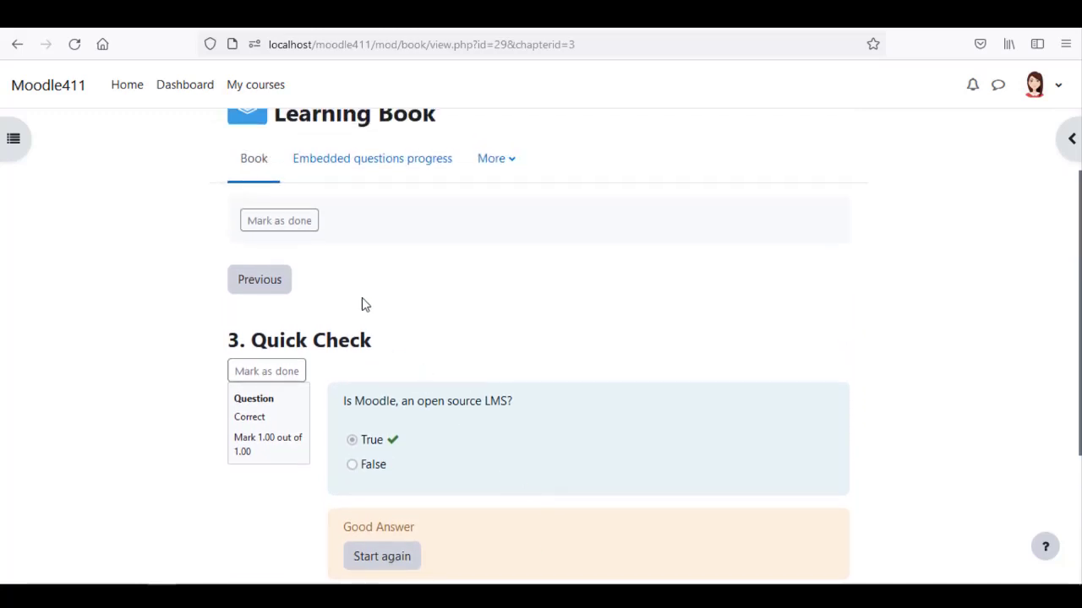
left_click(311, 228)
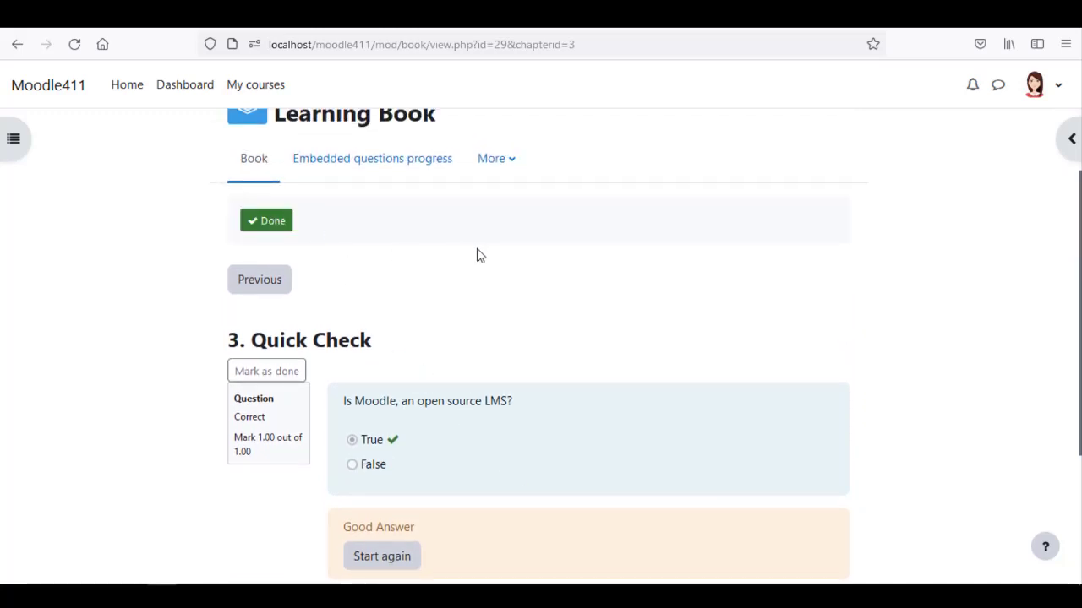
Step: Review the Learning Book's embedded questions progress report, including the latest attempt status for the Quick Check question
left_click(364, 166)
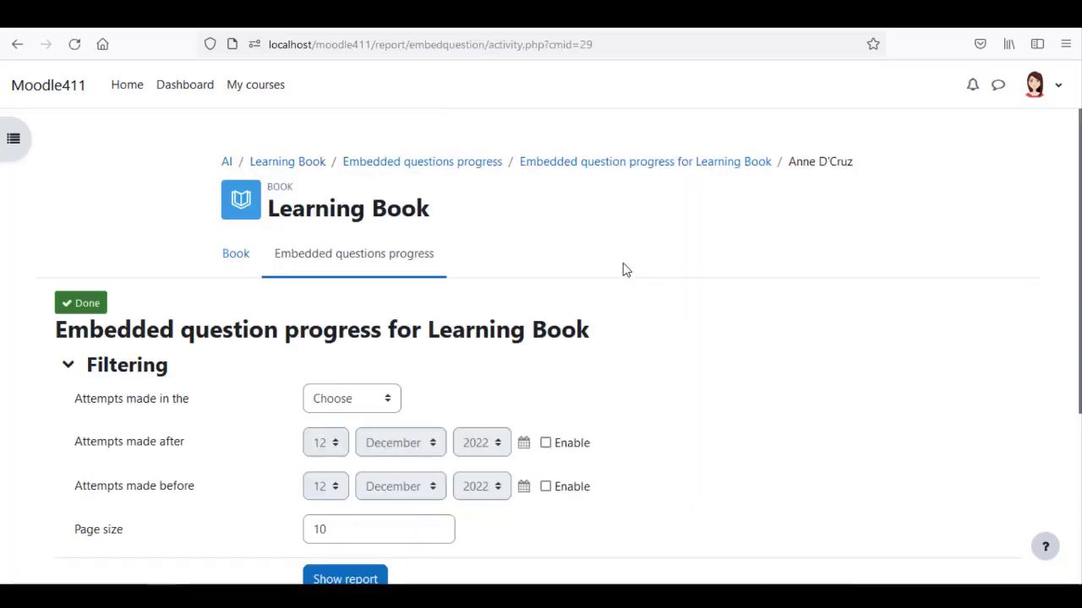
scroll(623, 271, "down", 3)
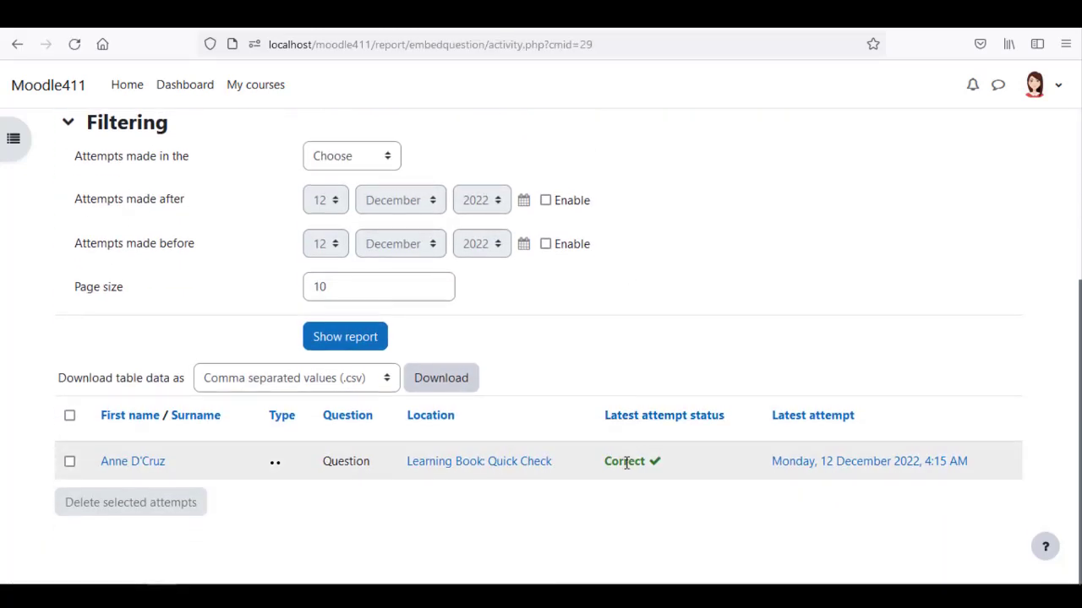
left_click(627, 463)
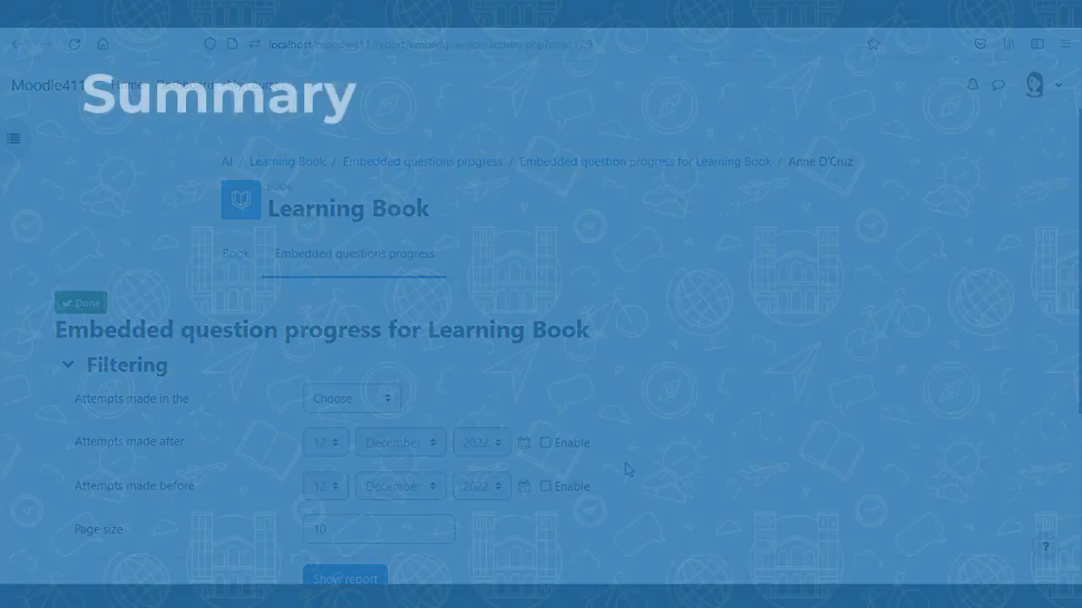